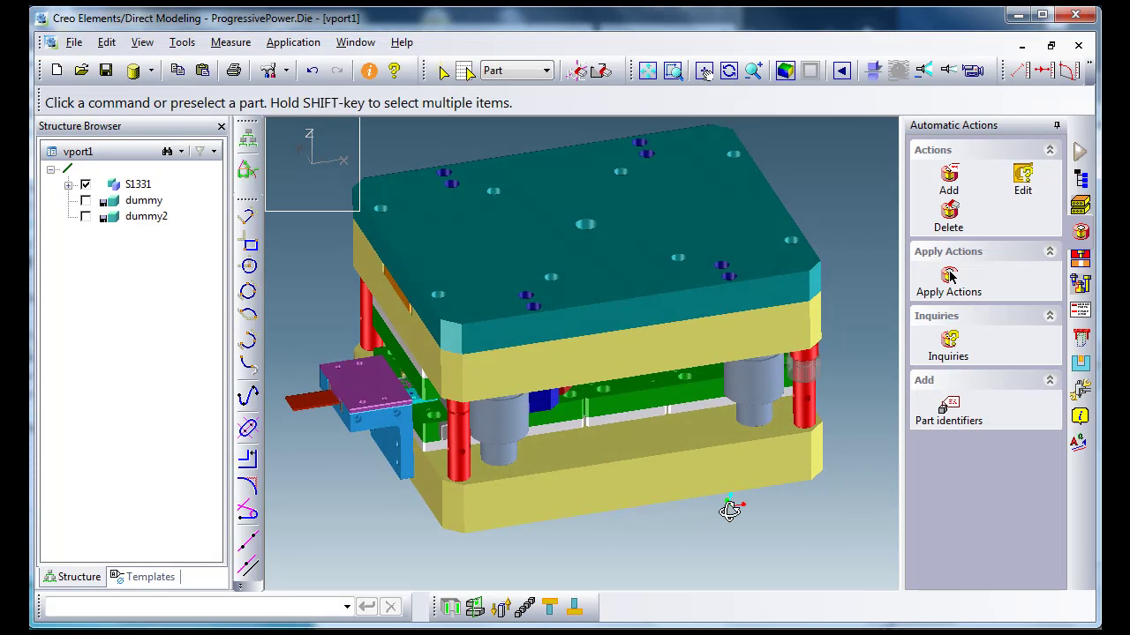
Step: Cut the die assembly open with a clipping plane so that its inner plates and screws are exposed
scroll(721, 471, up, 5)
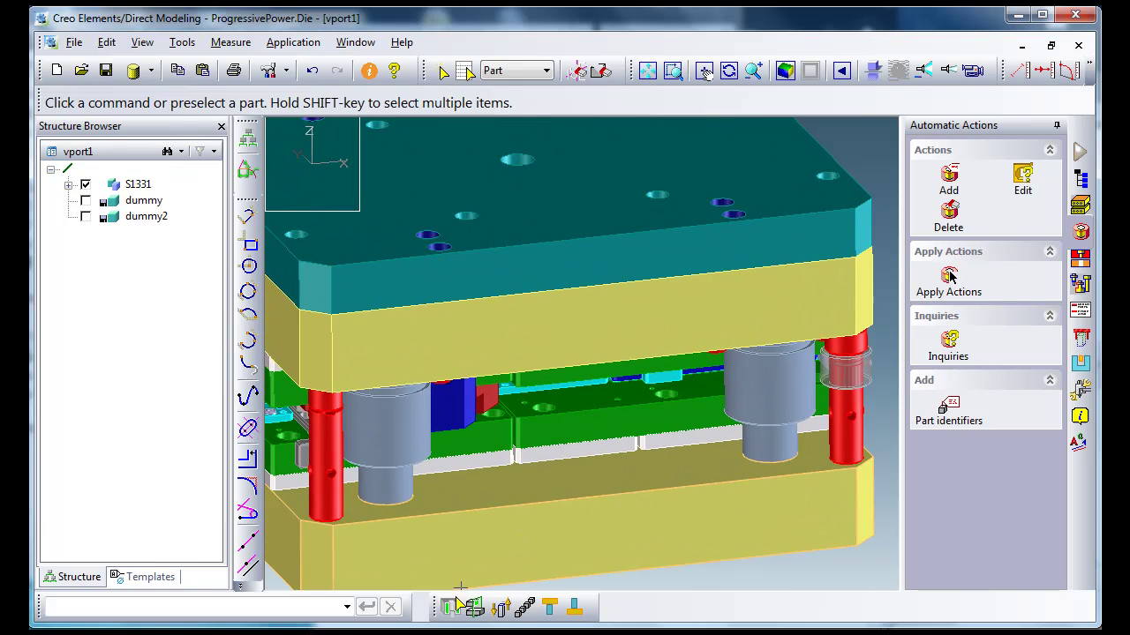
click(456, 602)
click(548, 407)
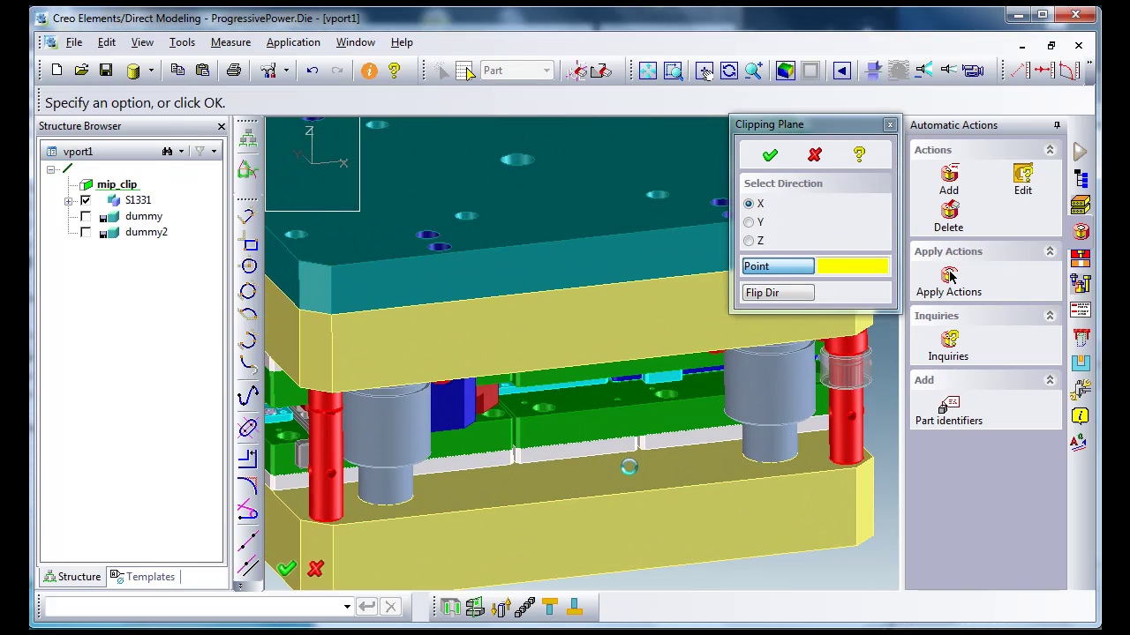
middle_drag(684, 493, 648, 474)
click(769, 155)
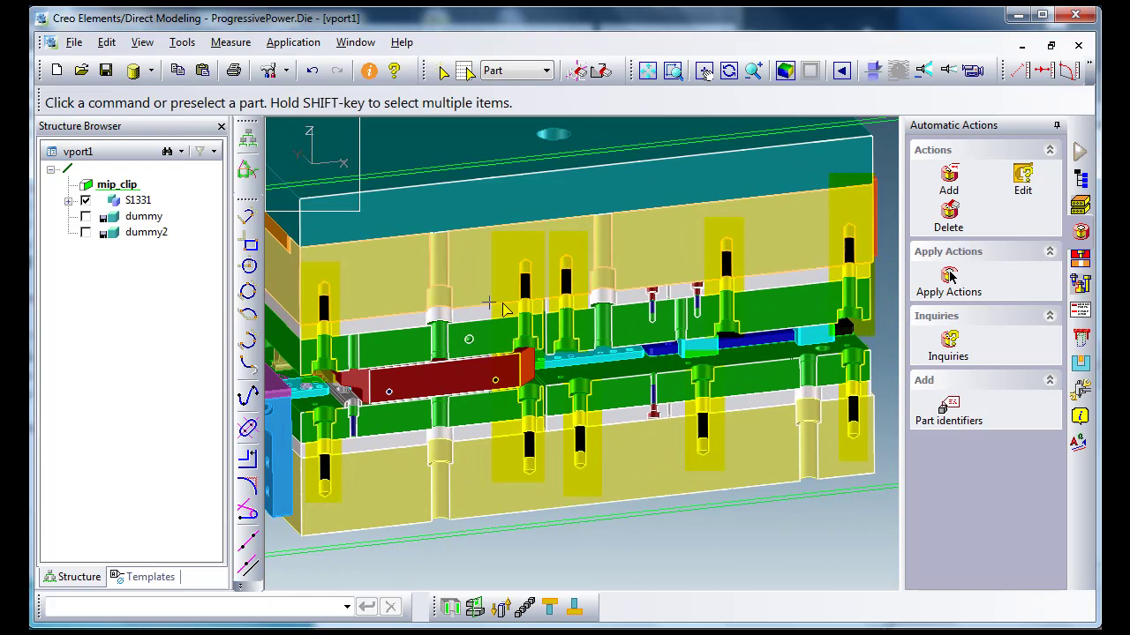
Step: Display the dummy and dummy2 parts beside the clipped die, and hide dummy again
middle_drag(784, 438, 616, 384)
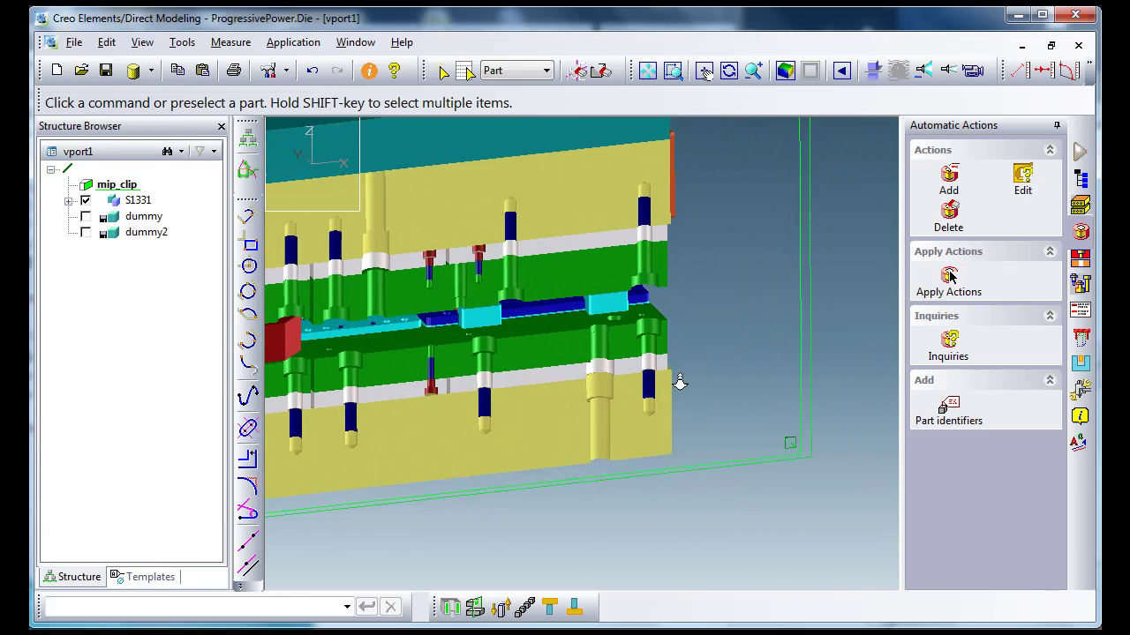
scroll(676, 383, up, 3)
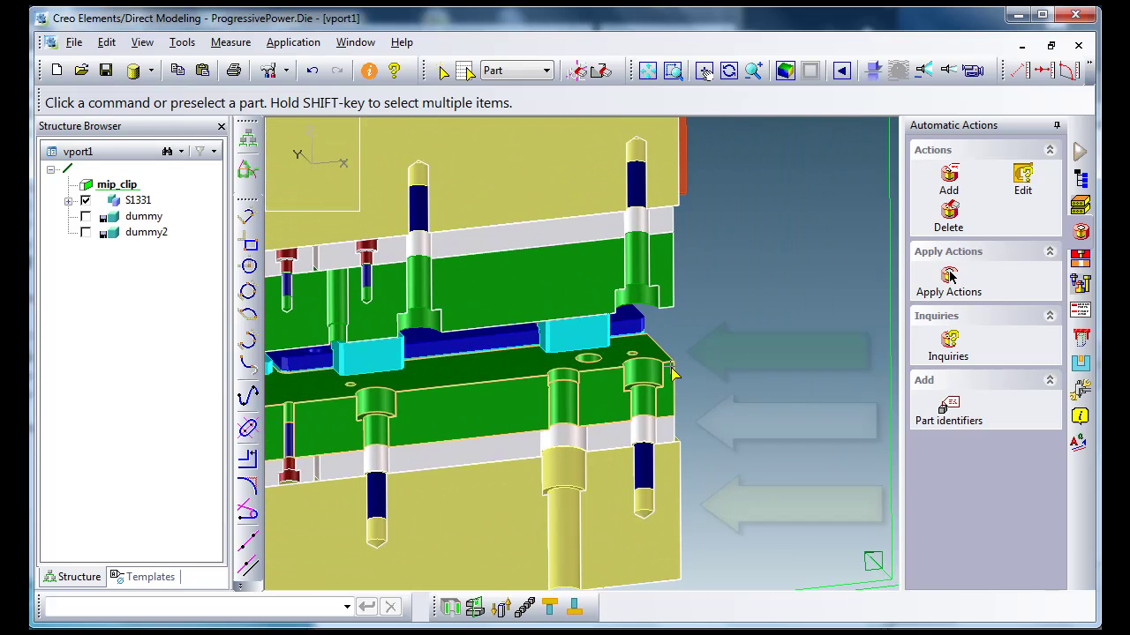
middle_drag(715, 479, 723, 431)
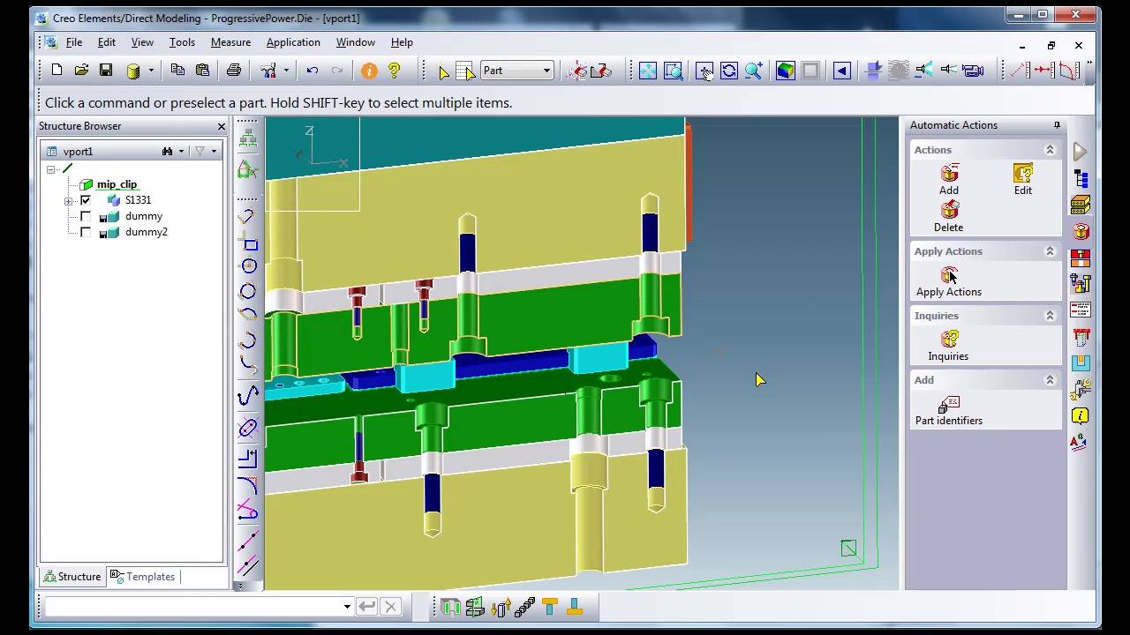
middle_drag(747, 407, 759, 407)
click(85, 216)
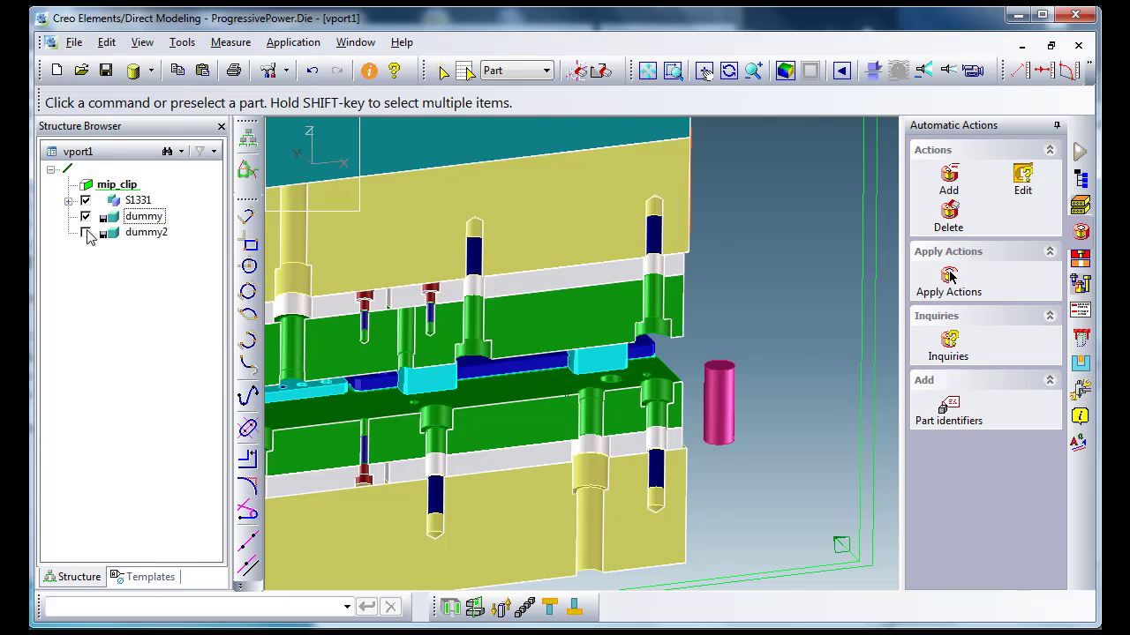
click(86, 232)
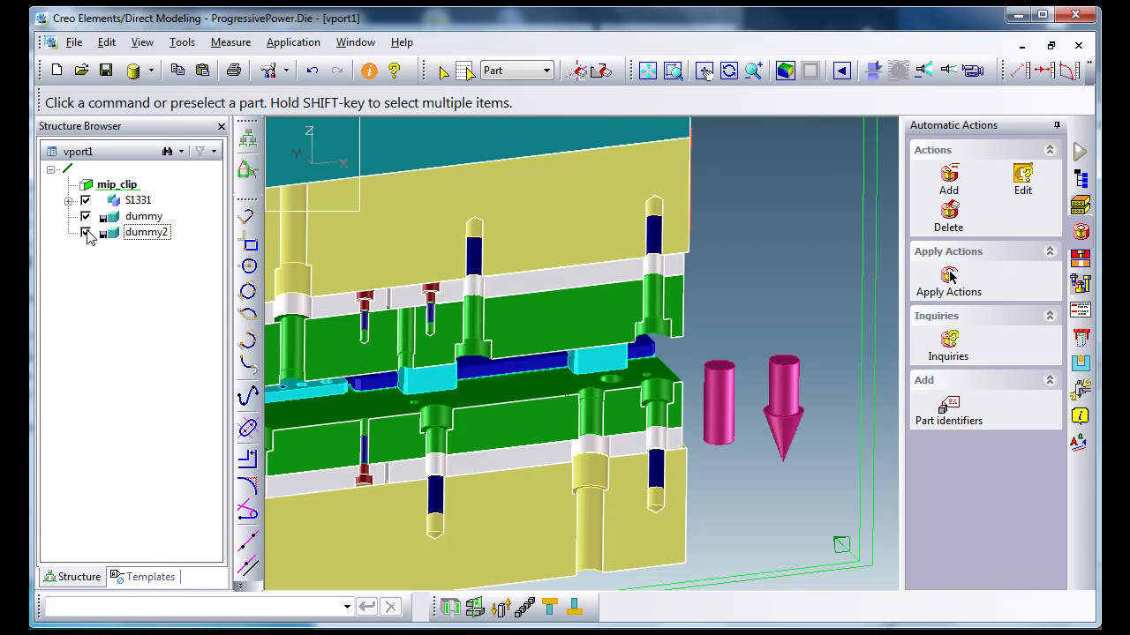
click(86, 216)
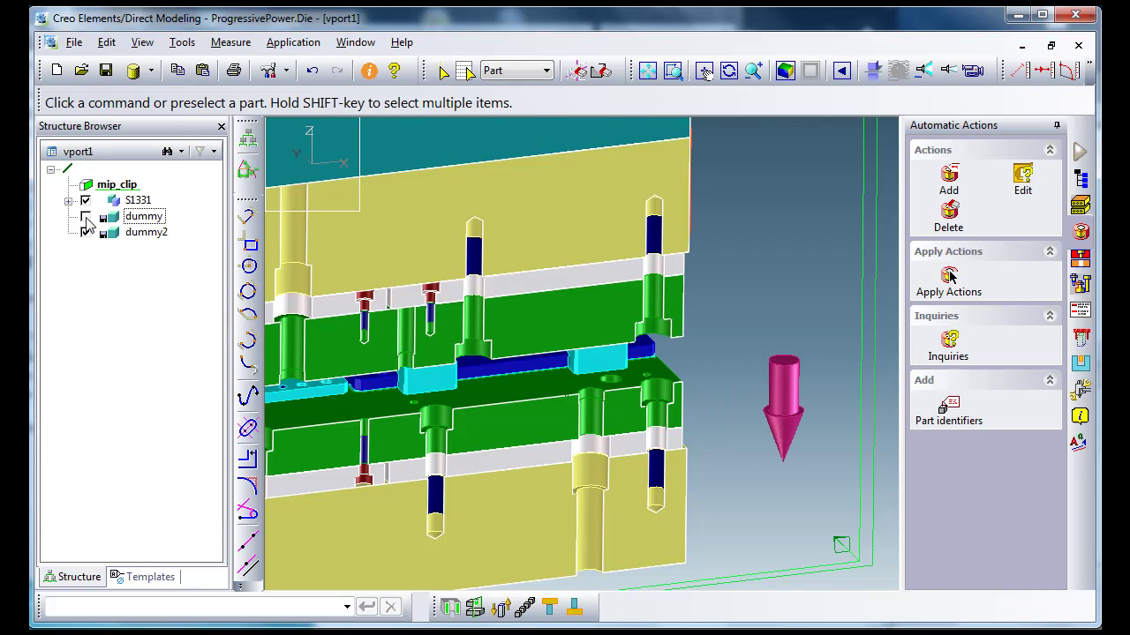
Step: Inquire which automatic actions are attached to the arrow-shaped dummy2 part
middle_drag(840, 517, 803, 515)
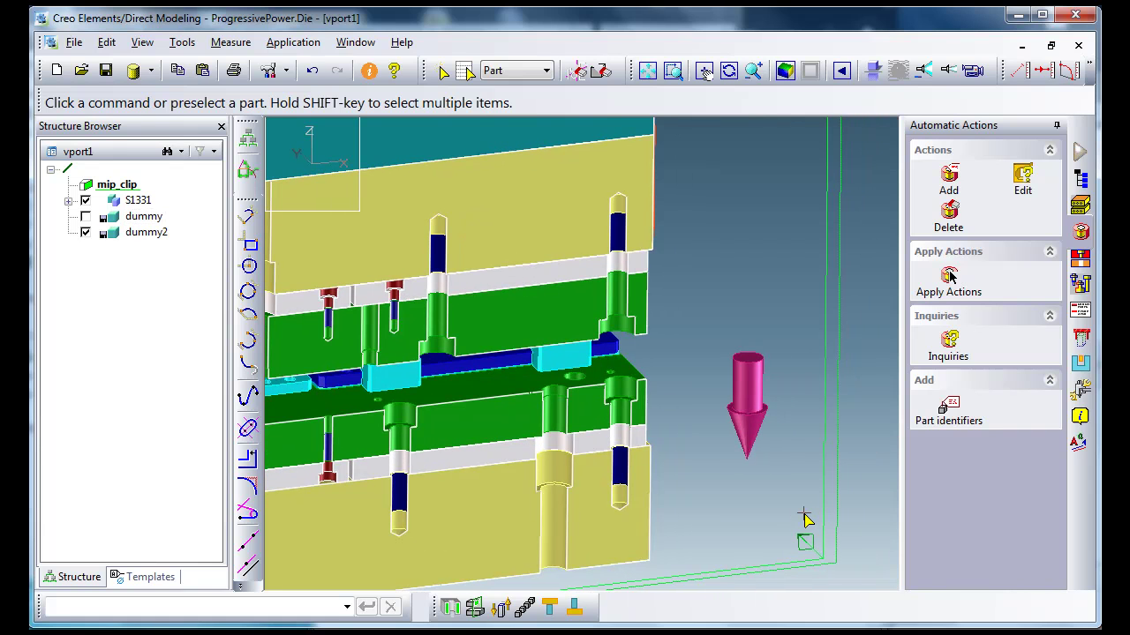
click(949, 344)
click(748, 402)
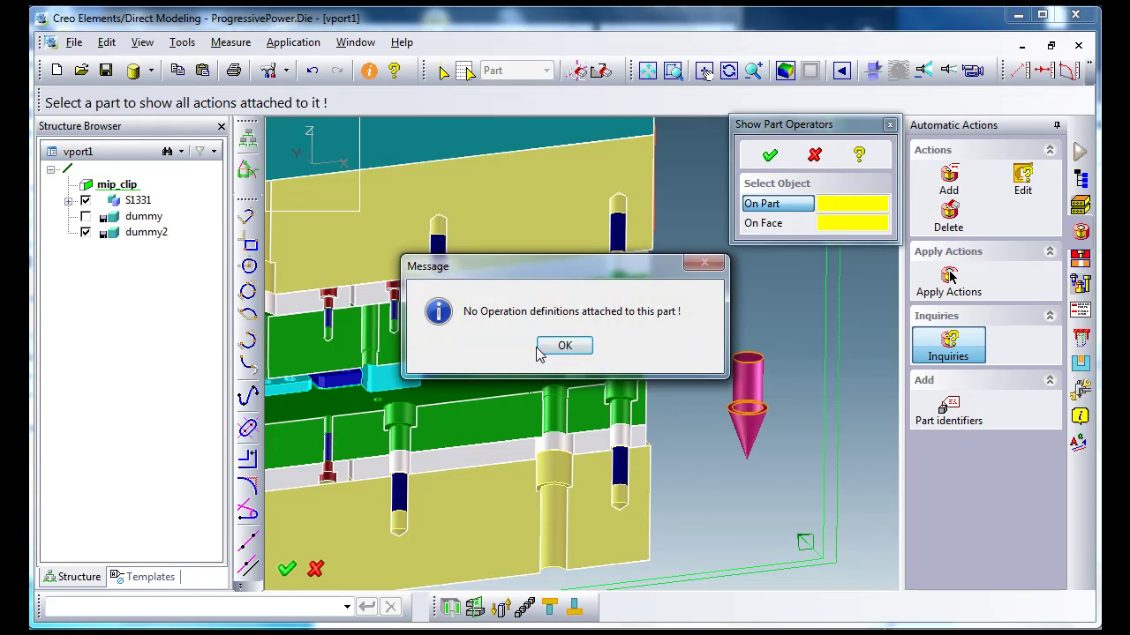
click(564, 345)
click(769, 155)
Step: Start adding a part action on dummy2's cylindrical face with Reverse Direction enabled
click(949, 177)
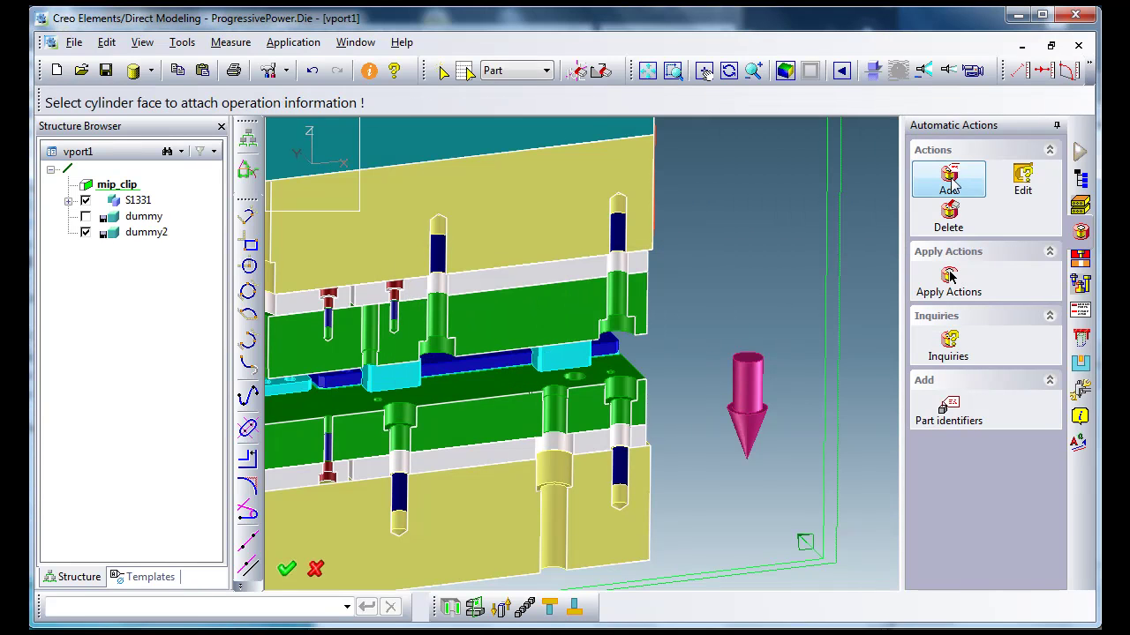
click(758, 389)
drag(829, 125, 859, 63)
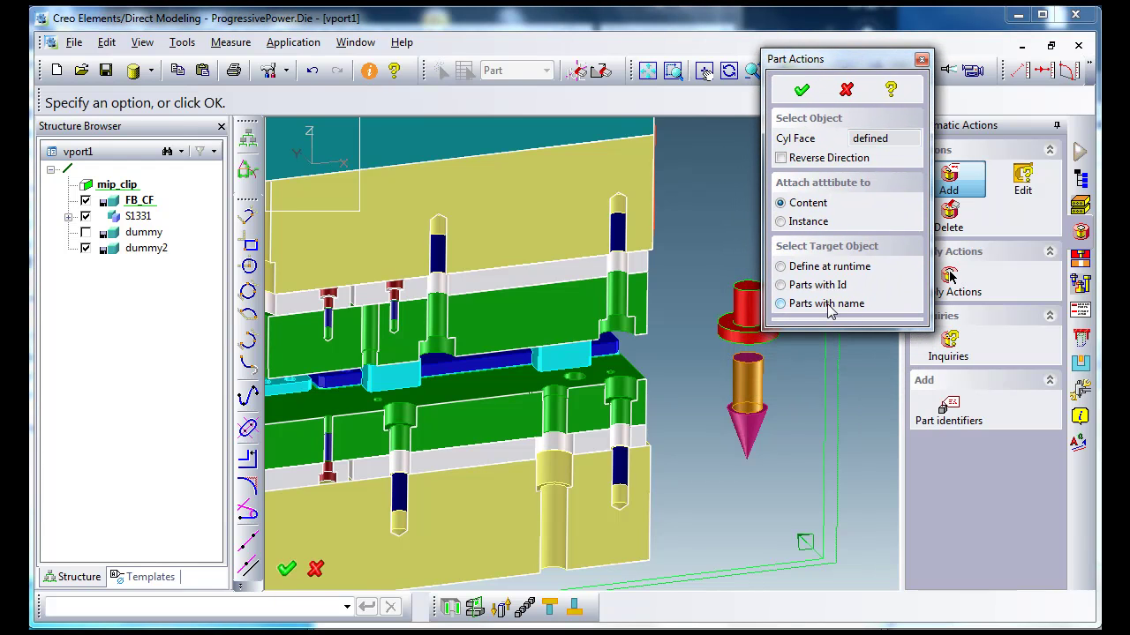
click(780, 158)
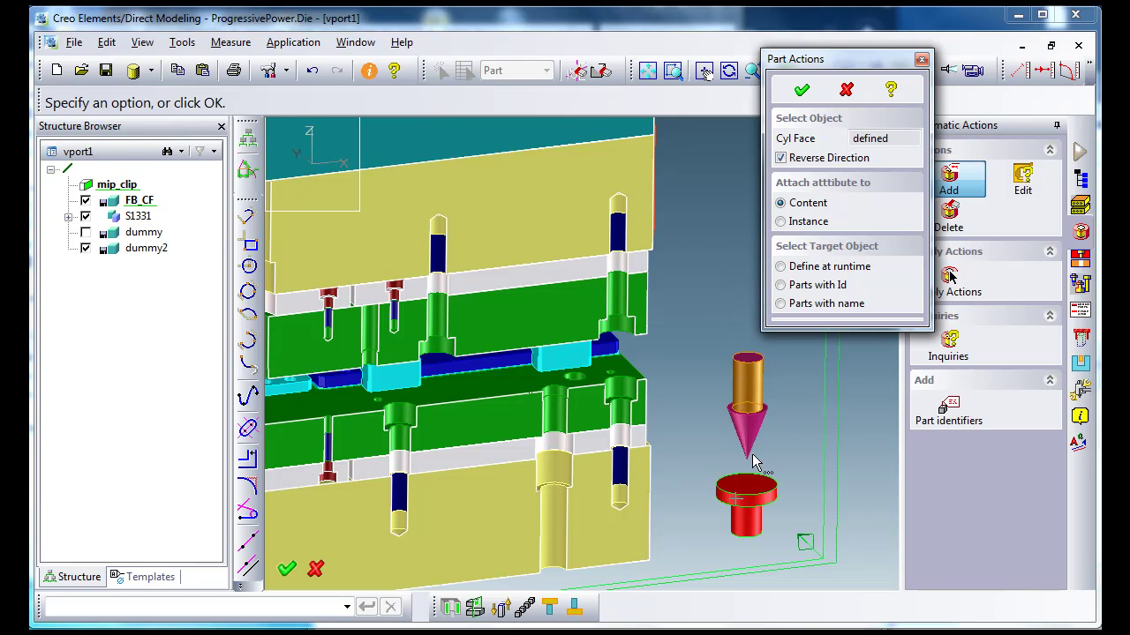
click(780, 158)
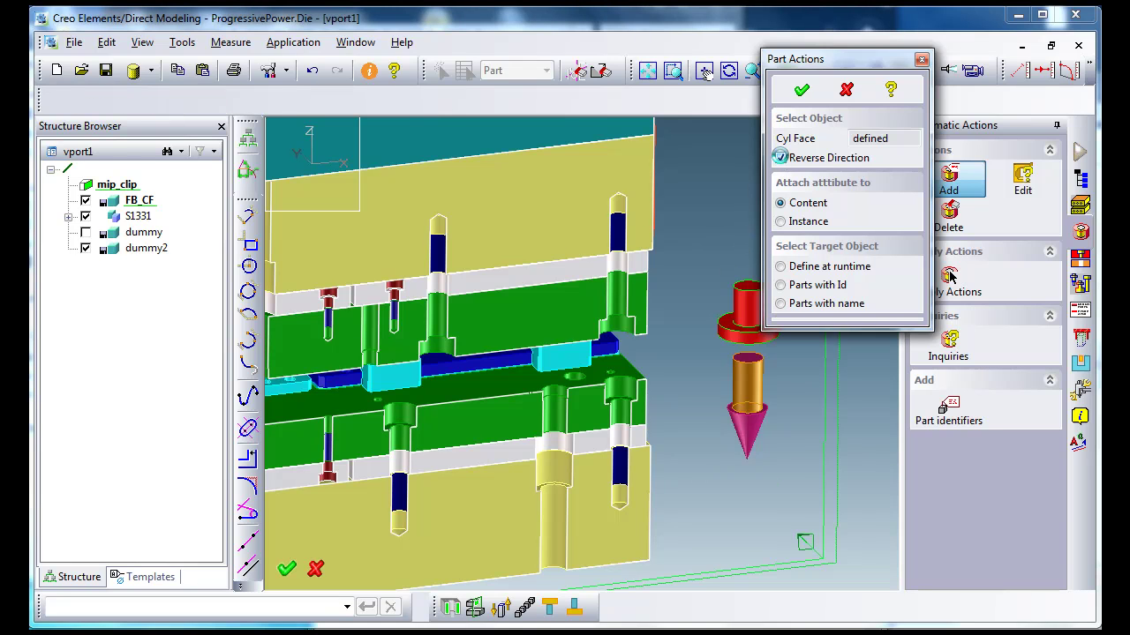
click(780, 158)
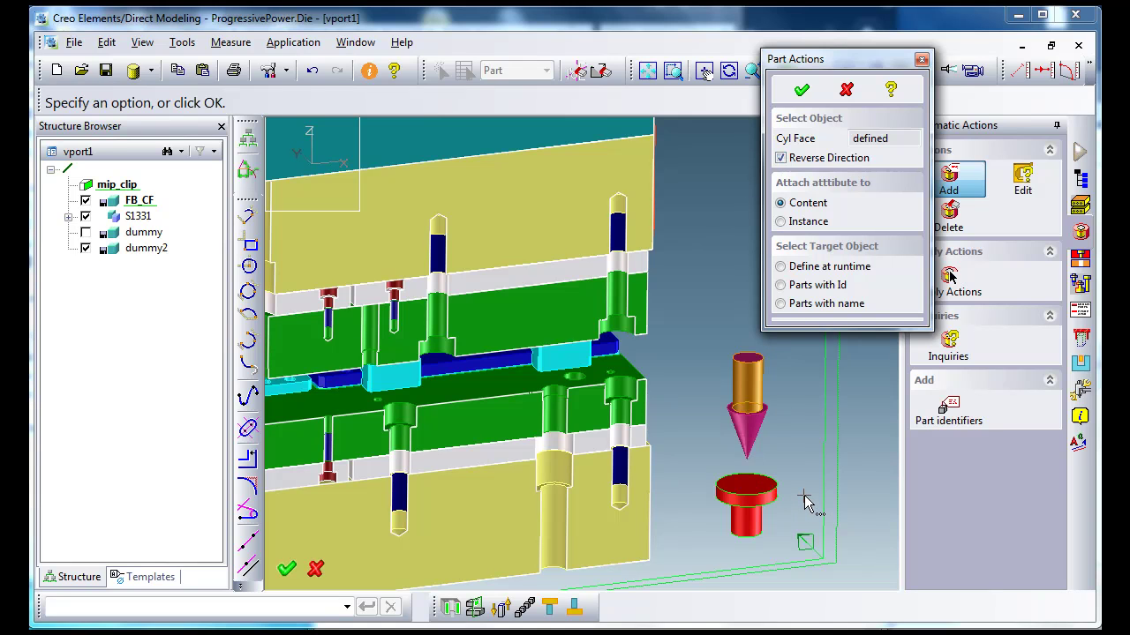
Step: Define the action's target as Parts with name, taking the name from the lower green plate
click(781, 304)
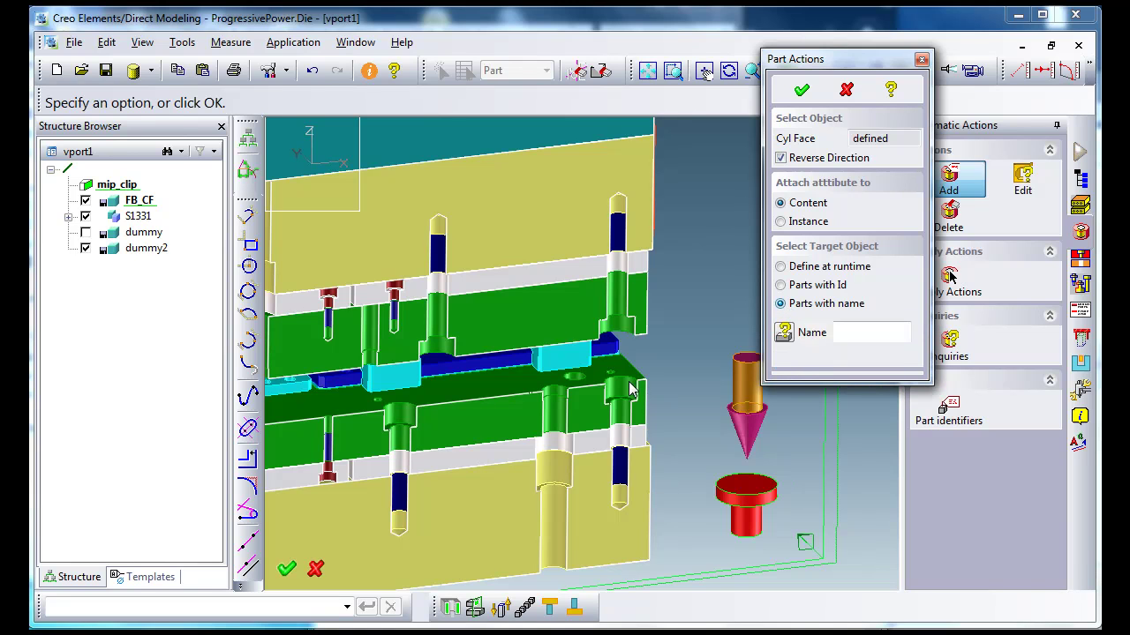
click(784, 332)
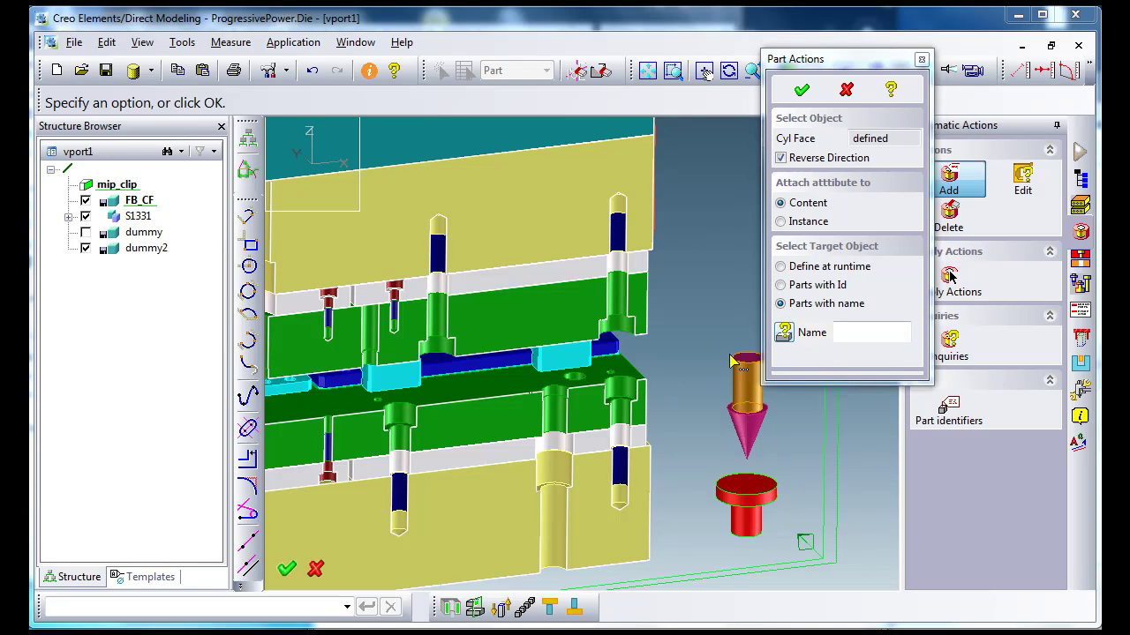
click(635, 388)
Step: Copy the picked plate name Supporto_matrici_piega into the empty Untitled Notepad document
double_click(880, 331)
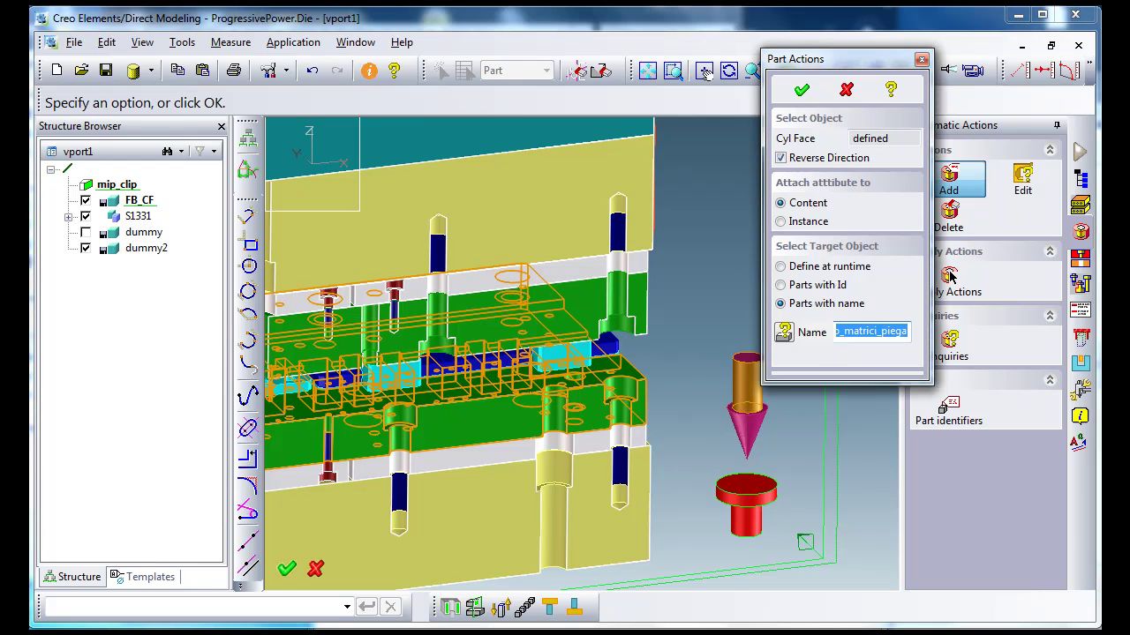
click(590, 633)
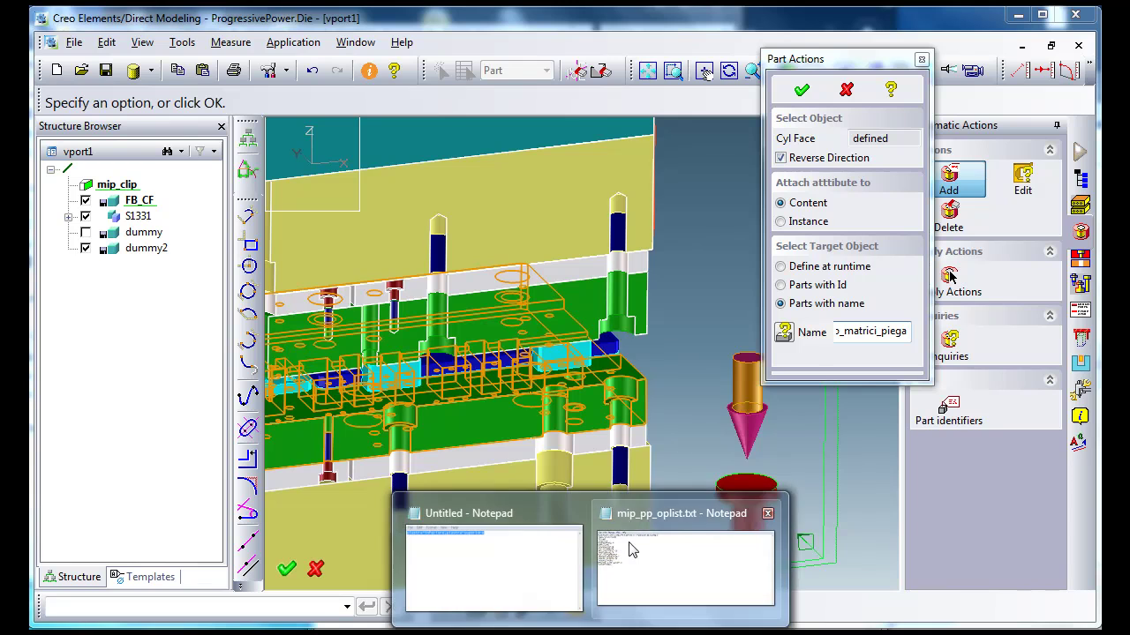
click(528, 557)
key(ctrl+x)
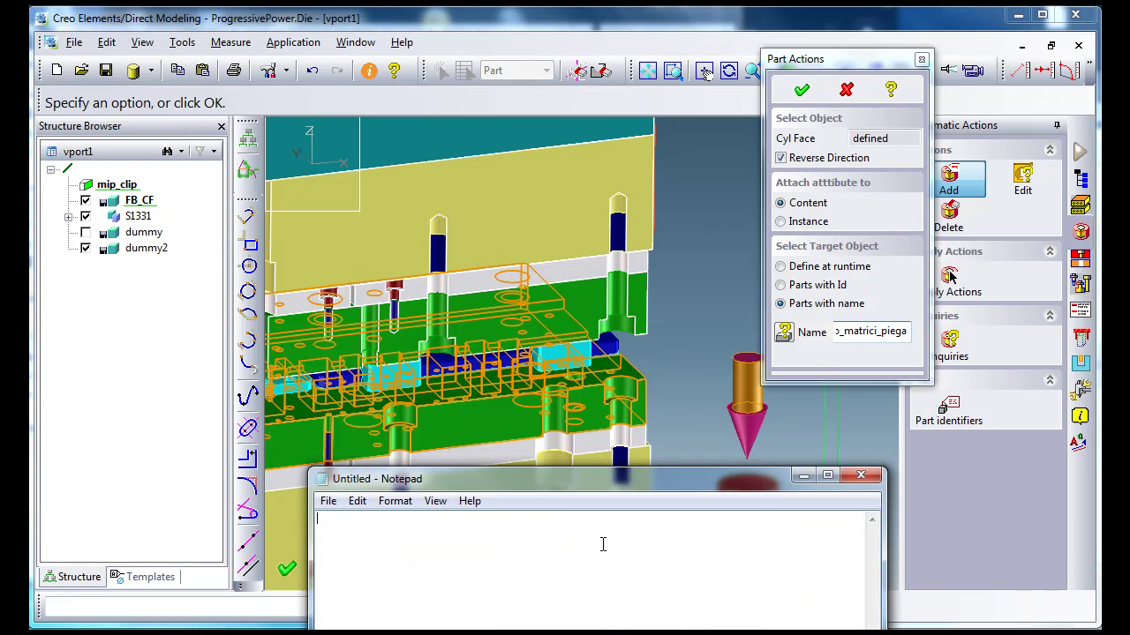
key(ctrl+v)
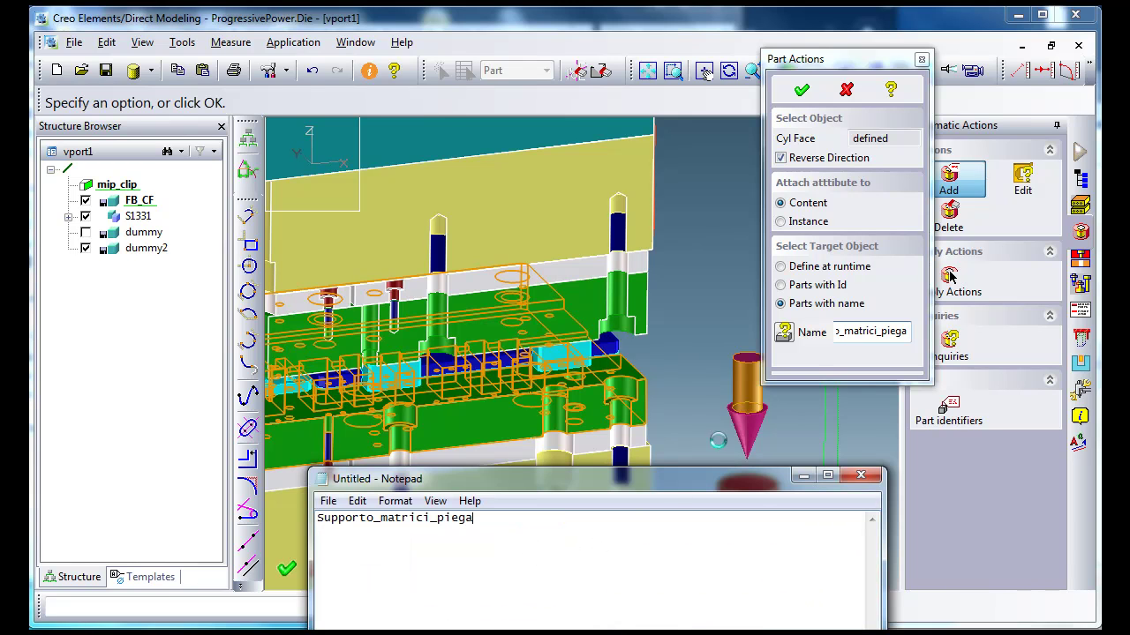
Step: Pick the upper green plate as the name source and add Supporto_punzoni_piega as the second line in Notepad
click(785, 332)
click(783, 332)
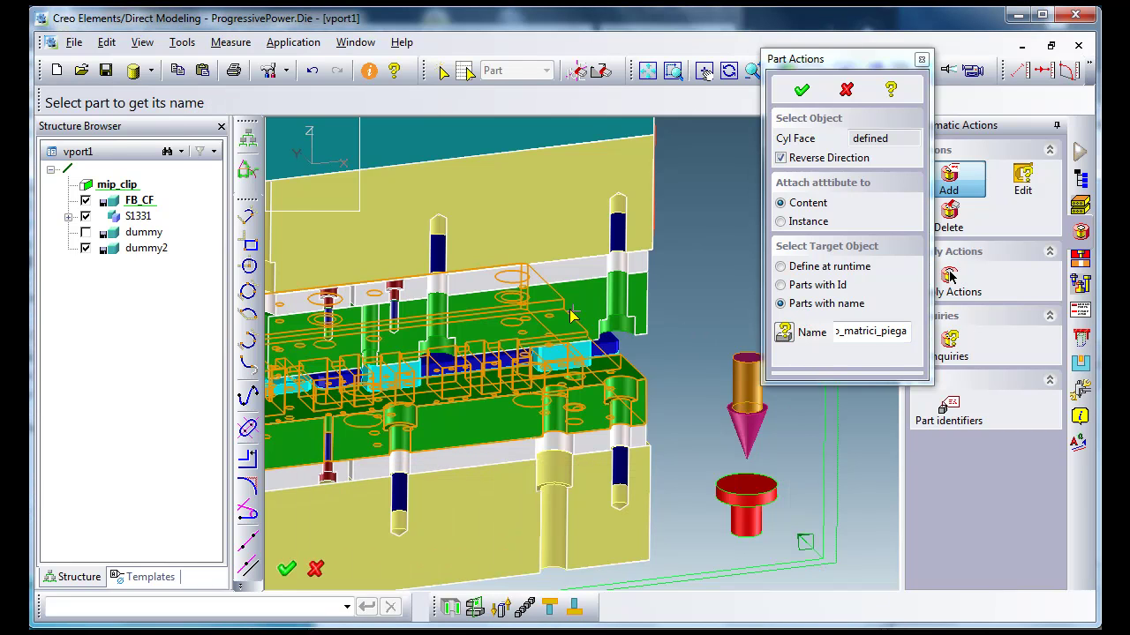
click(569, 313)
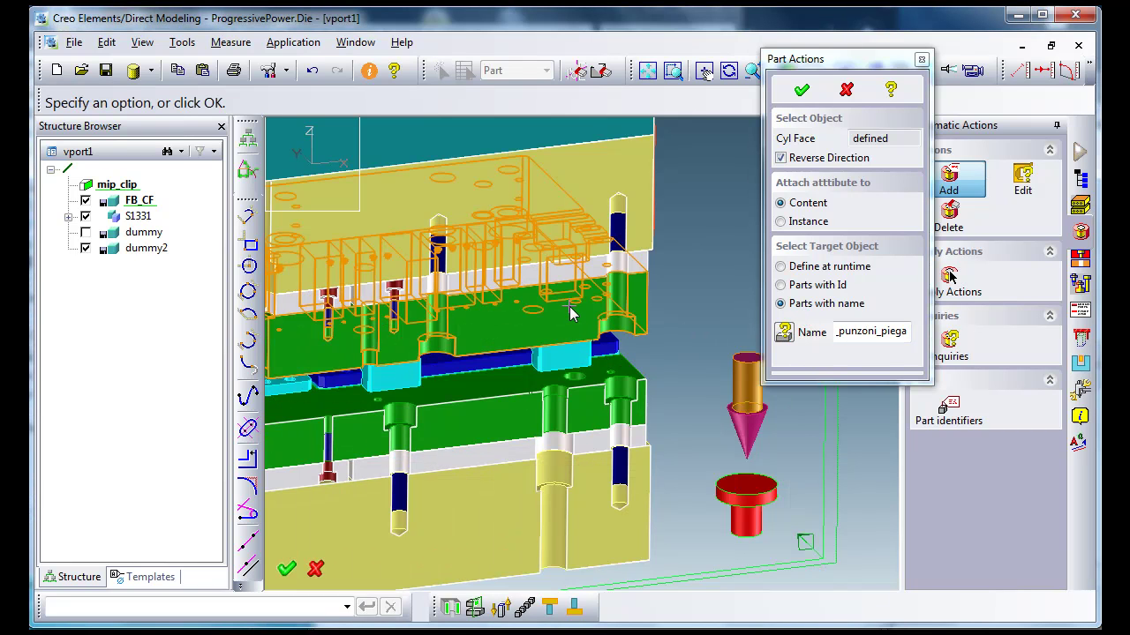
double_click(879, 332)
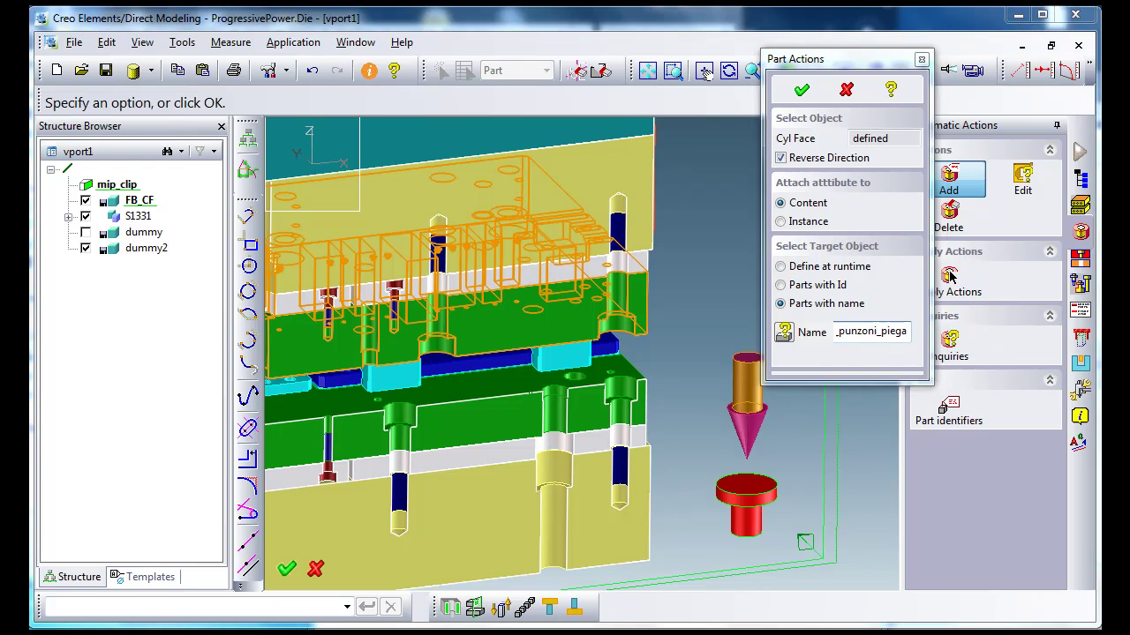
click(552, 596)
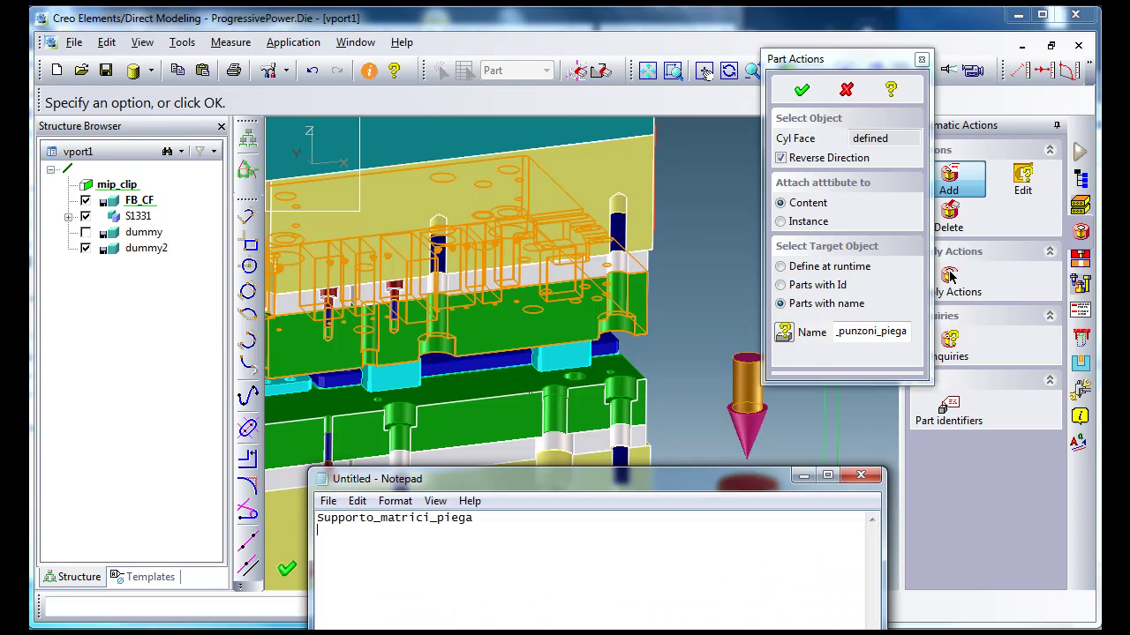
key(Return)
key(ctrl+v)
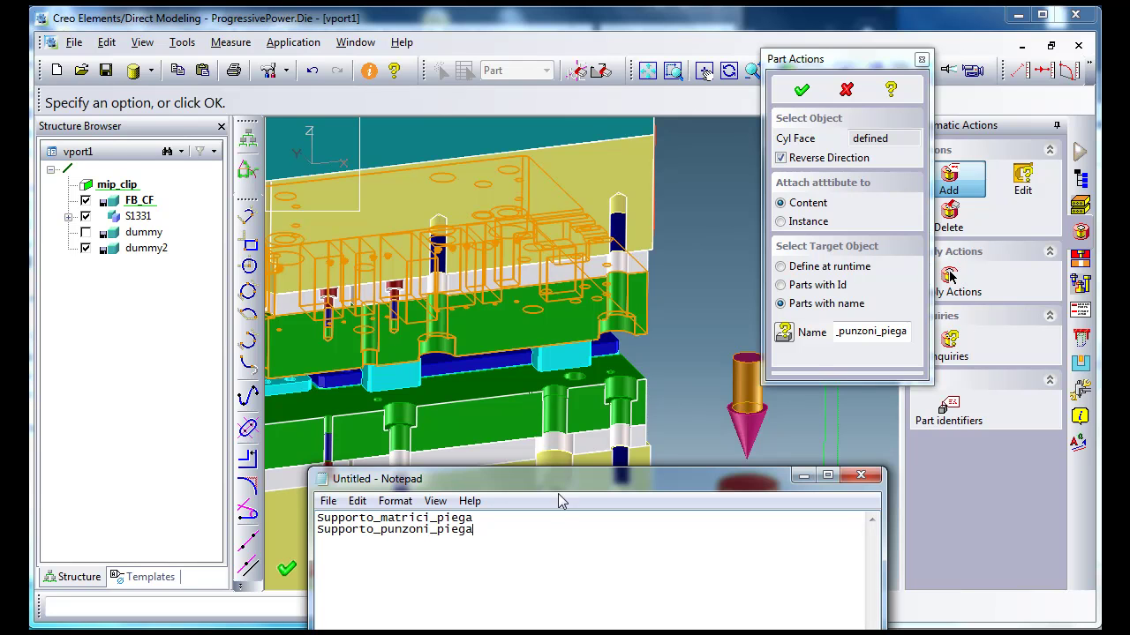
Step: Take the target name from the lower green plate beneath the dark red block
middle_drag(477, 396, 619, 389)
scroll(619, 386, up, 2)
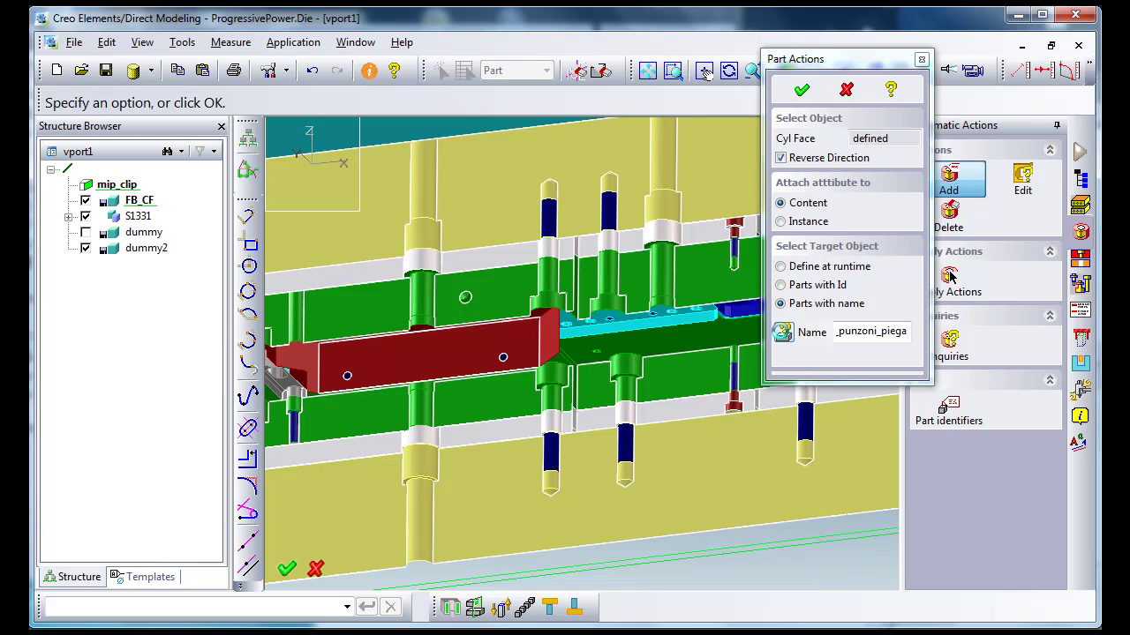
click(782, 331)
click(514, 390)
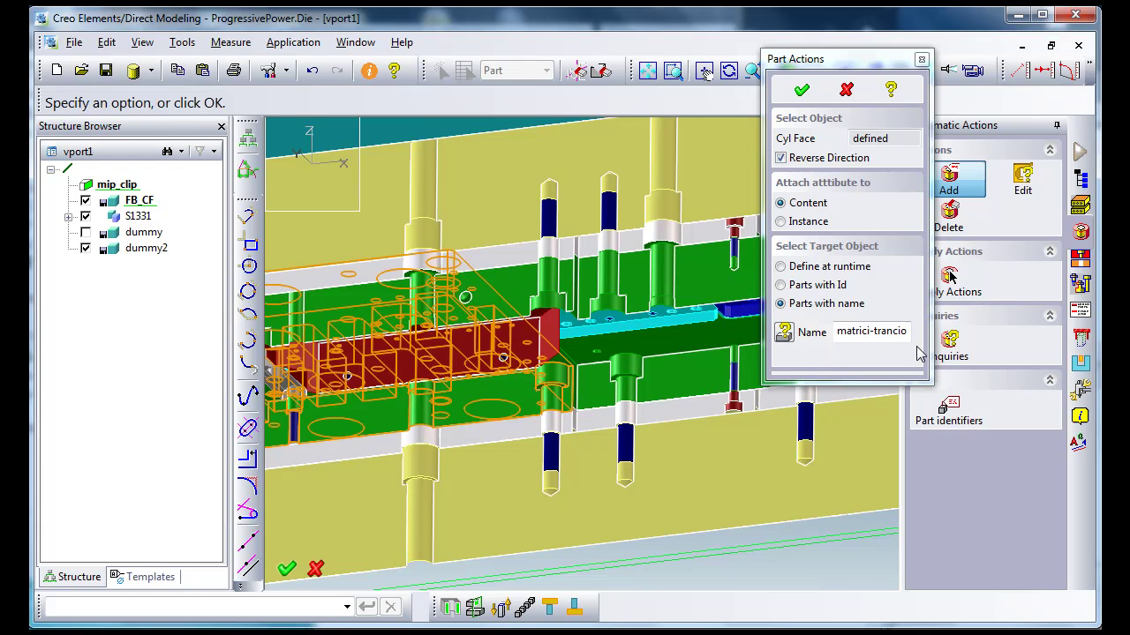
Step: Add the picked name Supporto-matrici-trancio as the third Notepad line and shorten the first line to Supporto_matrici*
key(Home)
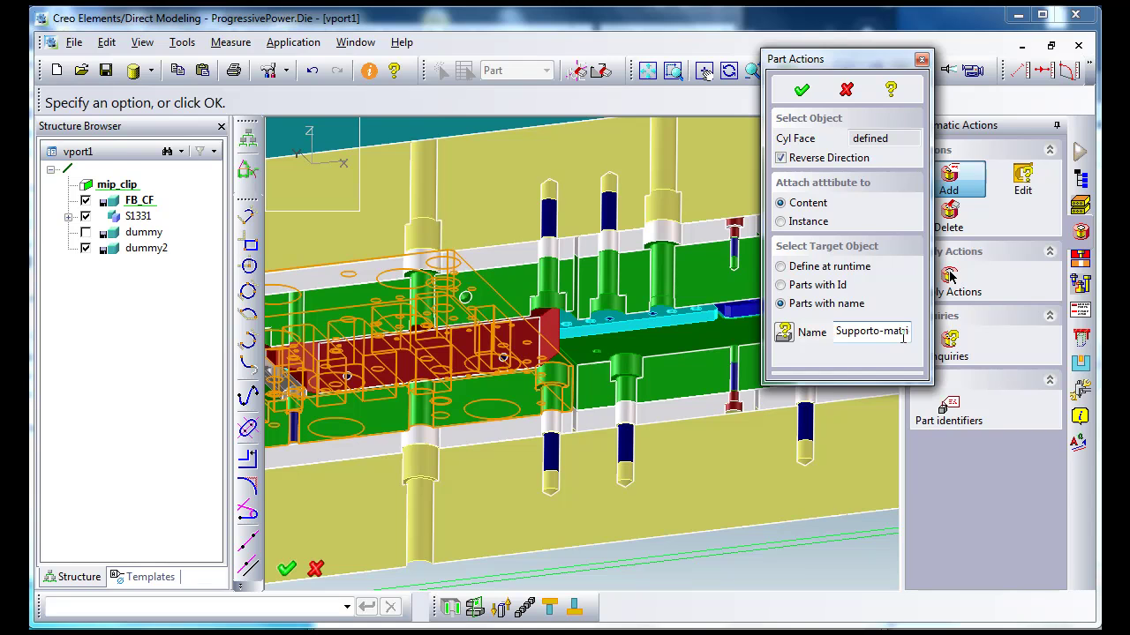
double_click(903, 338)
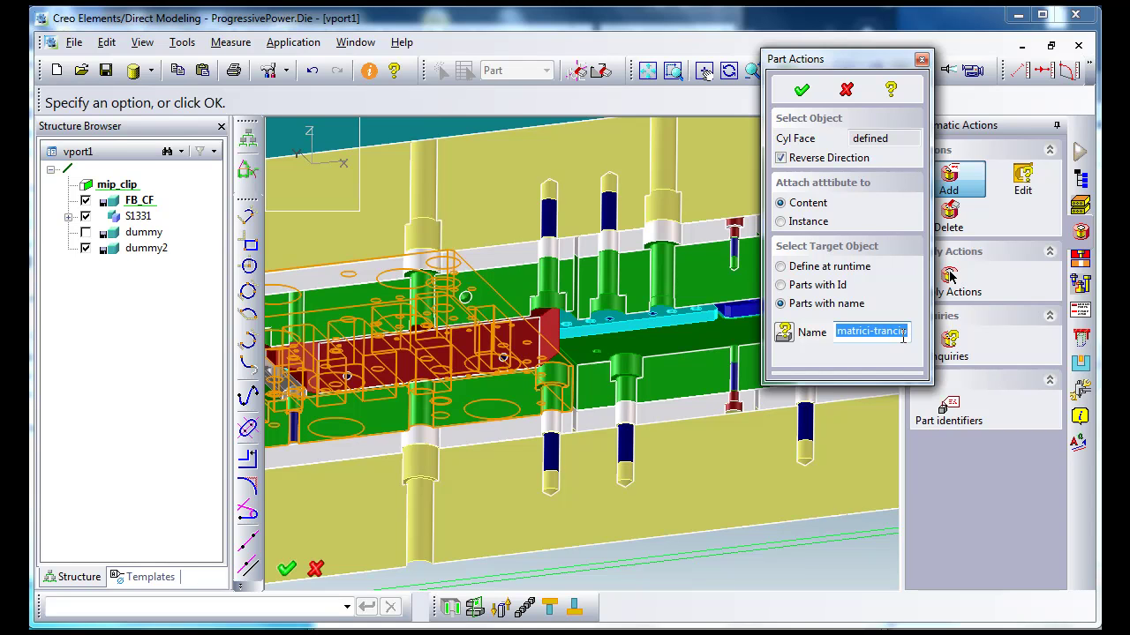
mouse_move(574, 612)
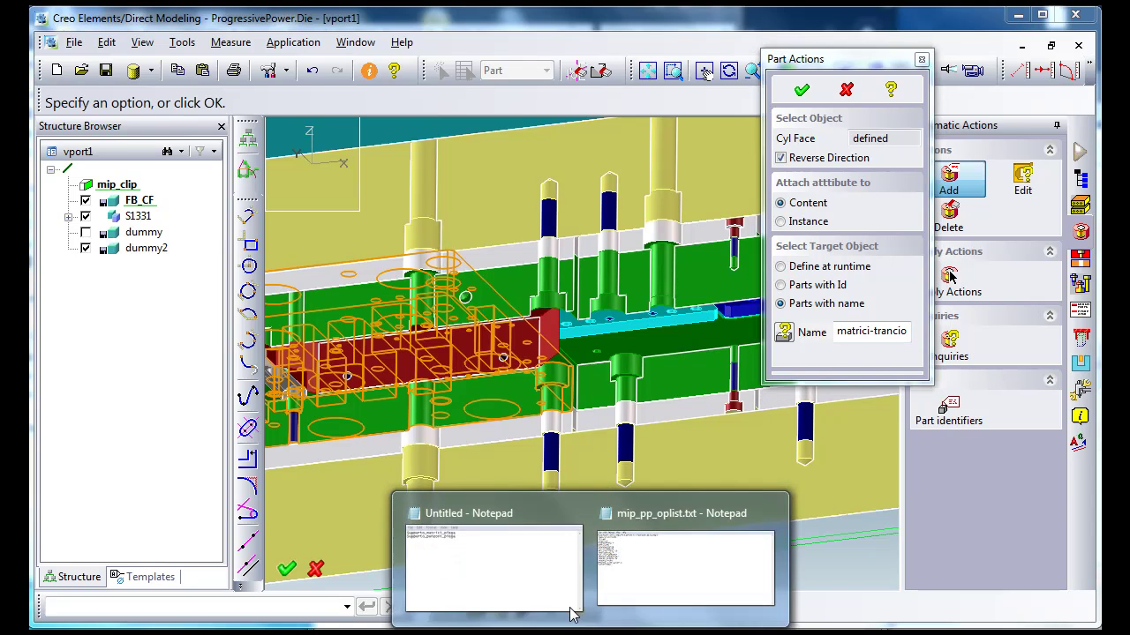
click(546, 583)
key(Return)
key(ctrl+v)
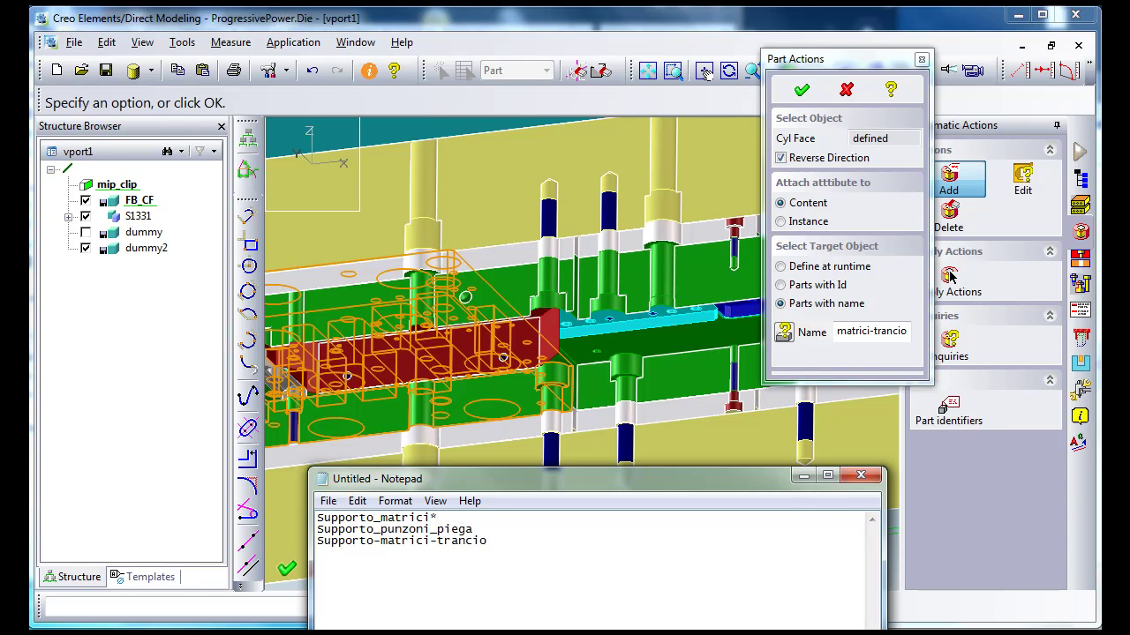
Step: Shorten the second Notepad line to the wildcard Supporto_punzoni* and remove the third line, Supporto-matrici-trancio
key(BackSpace)
key(BackSpace)
key(BackSpace)
key(BackSpace)
key(Delete)
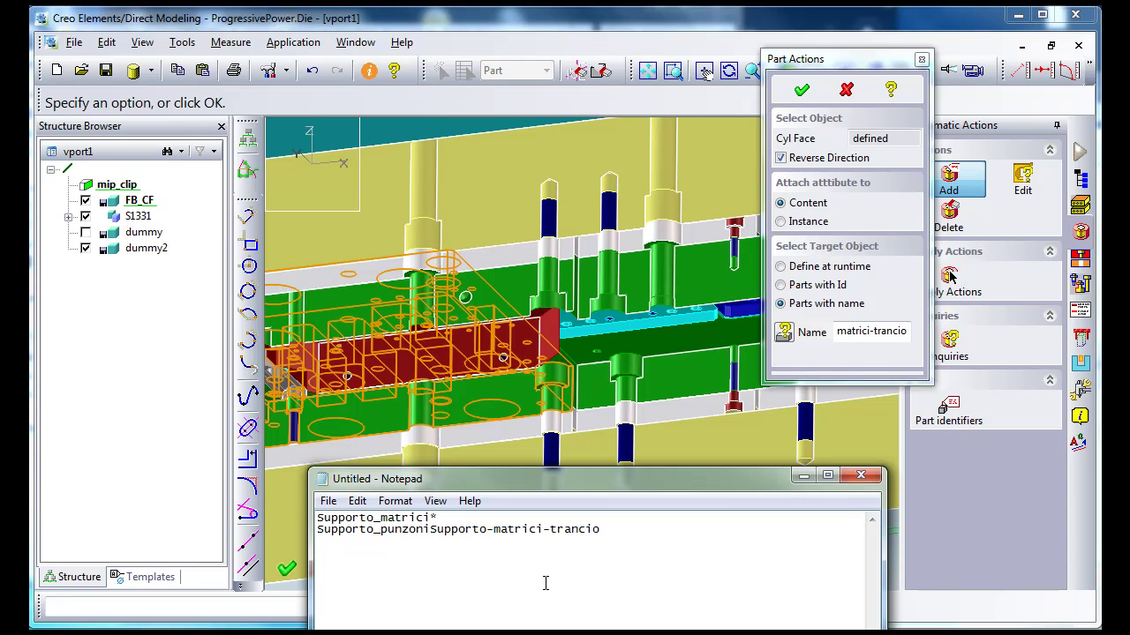
key(ctrl+z)
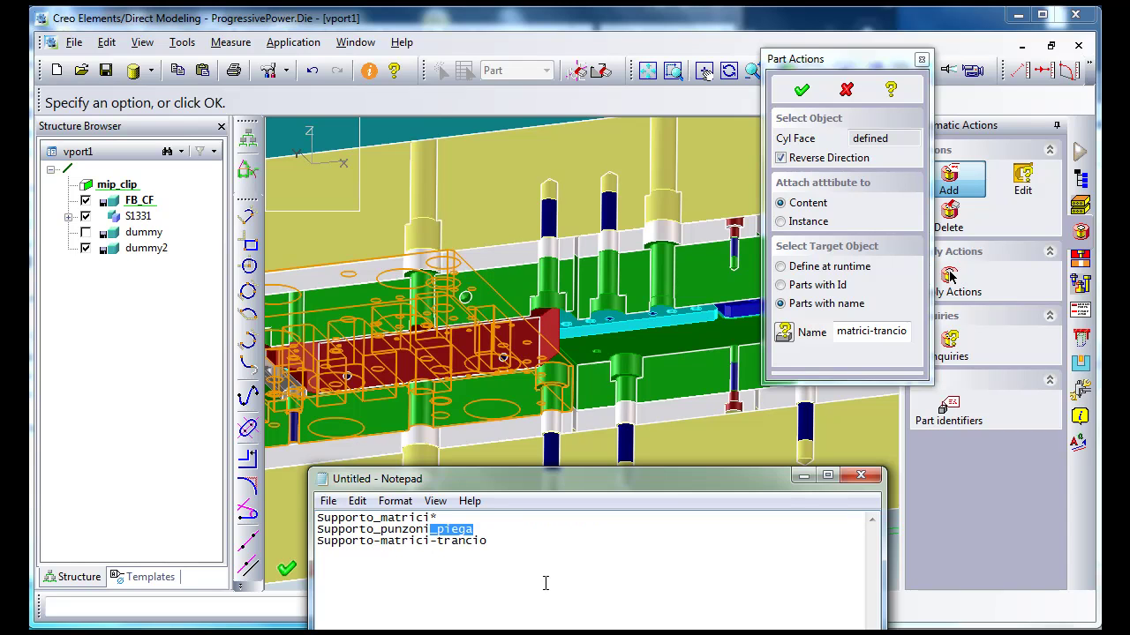
key(Delete)
key(Return)
key(Home)
key(shift+End)
key(ctrl+x)
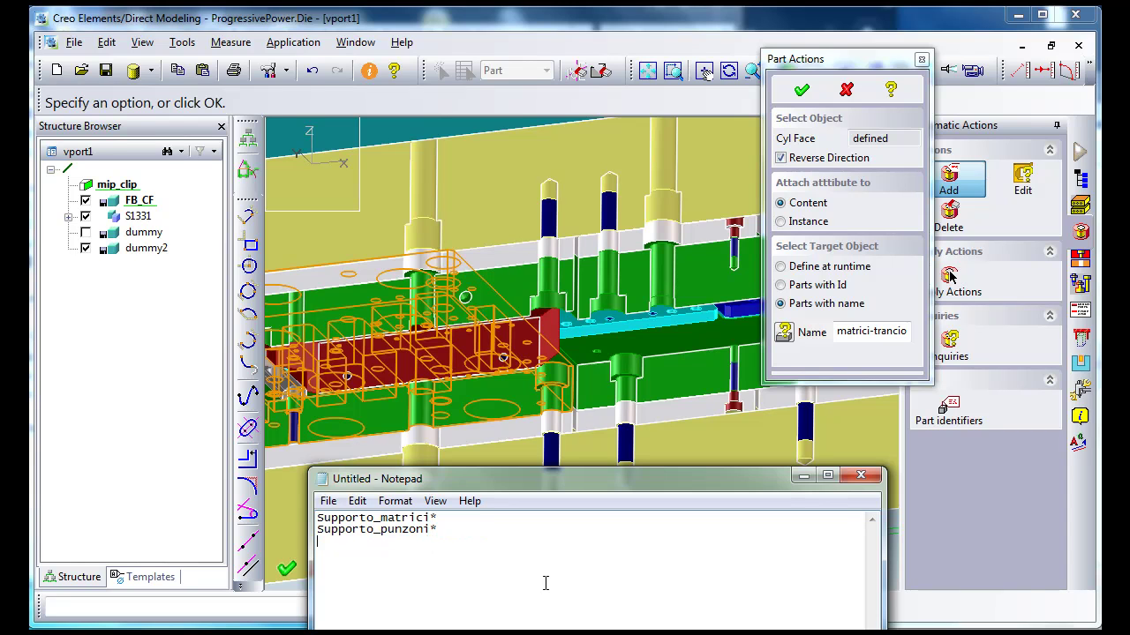
Step: Combine both patterns into the single line Supporto*matrici*,Supporto*punzoni* and copy it
key(BackSpace)
text(-)
key(BackSpace)
text(*)
key(Delete)
text(,)
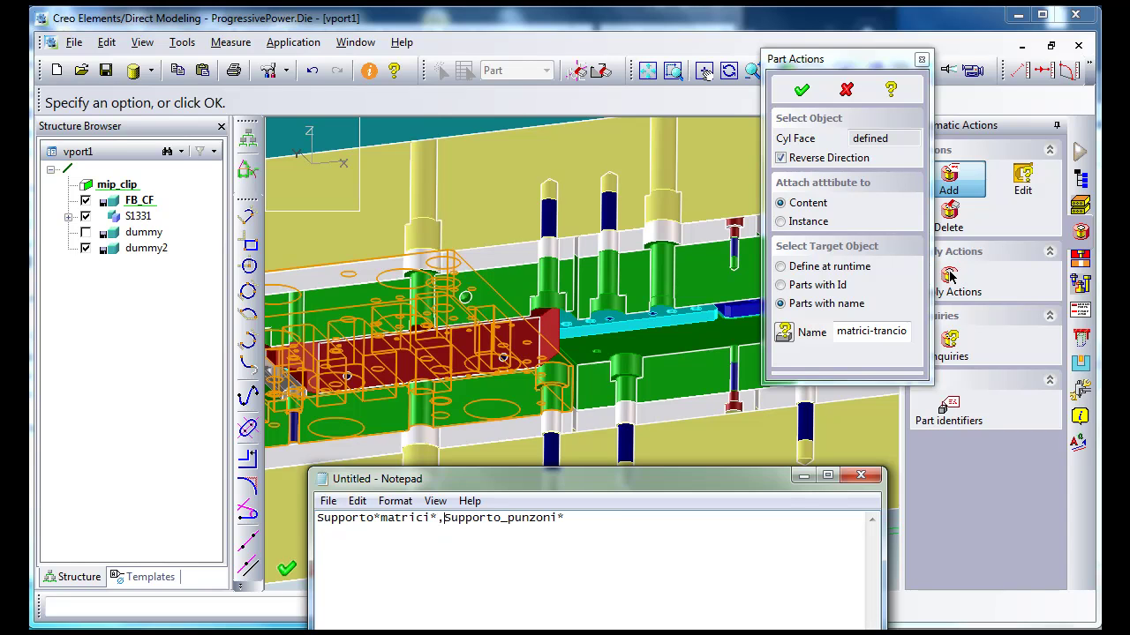
key(BackSpace)
text(*)
key(ctrl+a)
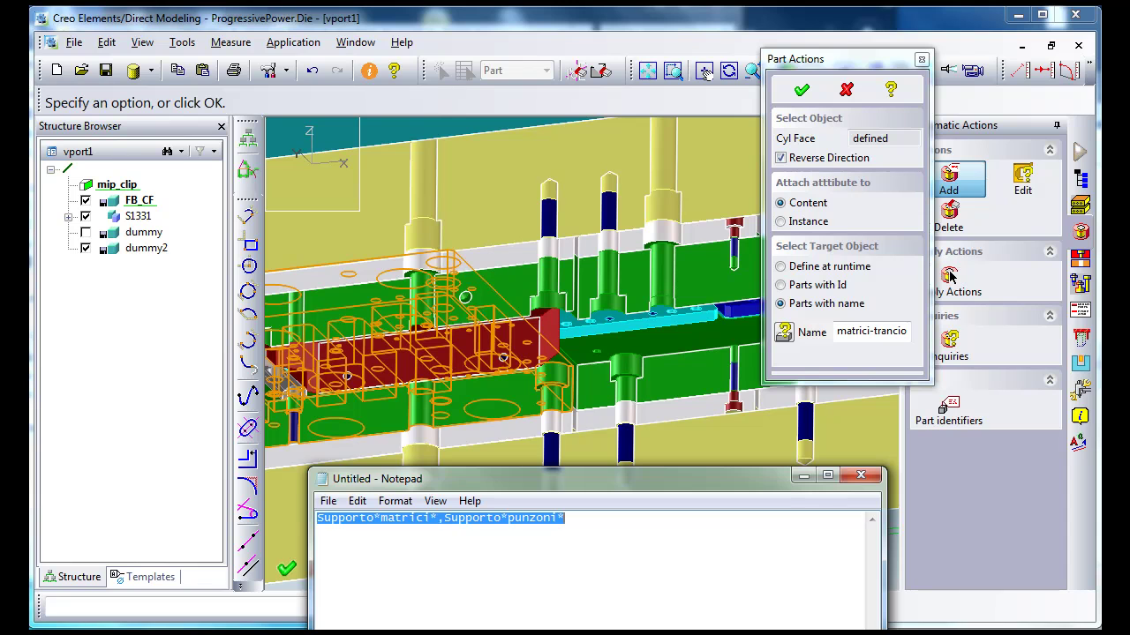
Step: Replace the action's target part name with the copied pattern Supporto*matrici*,Supporto*punzoni*
click(803, 475)
double_click(867, 337)
text(Supporto)
key(Delete)
key(Delete)
key(Delete)
key(Delete)
key(Delete)
key(Delete)
key(Delete)
key(BackSpace)
key(BackSpace)
key(BackSpace)
key(BackSpace)
key(BackSpace)
key(BackSpace)
key(BackSpace)
key(BackSpace)
key(ctrl+v)
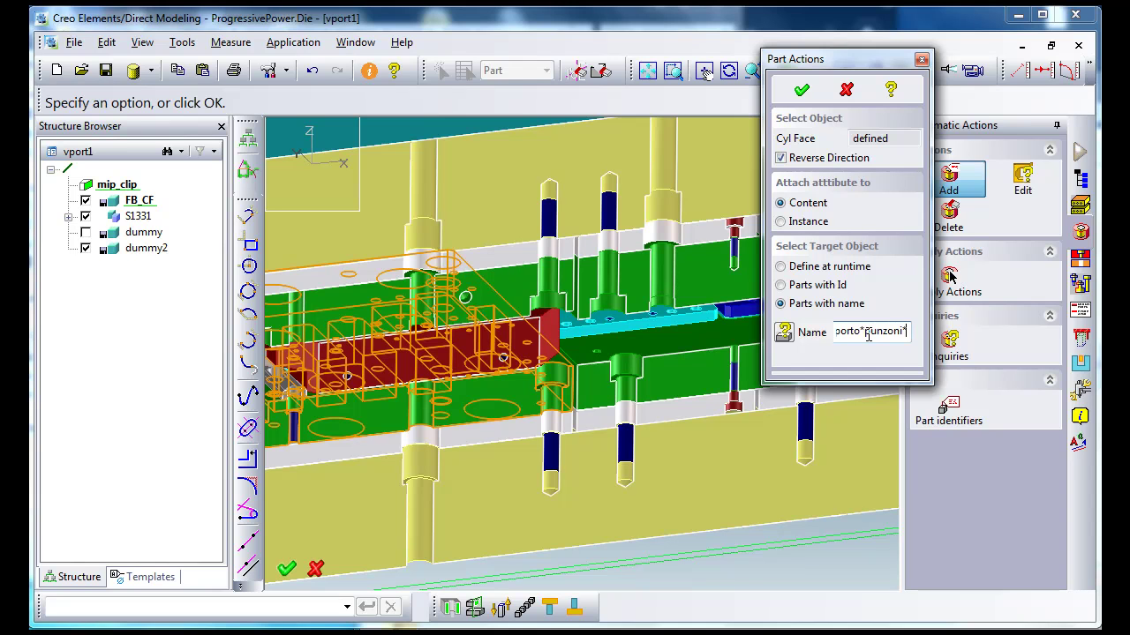
key(Return)
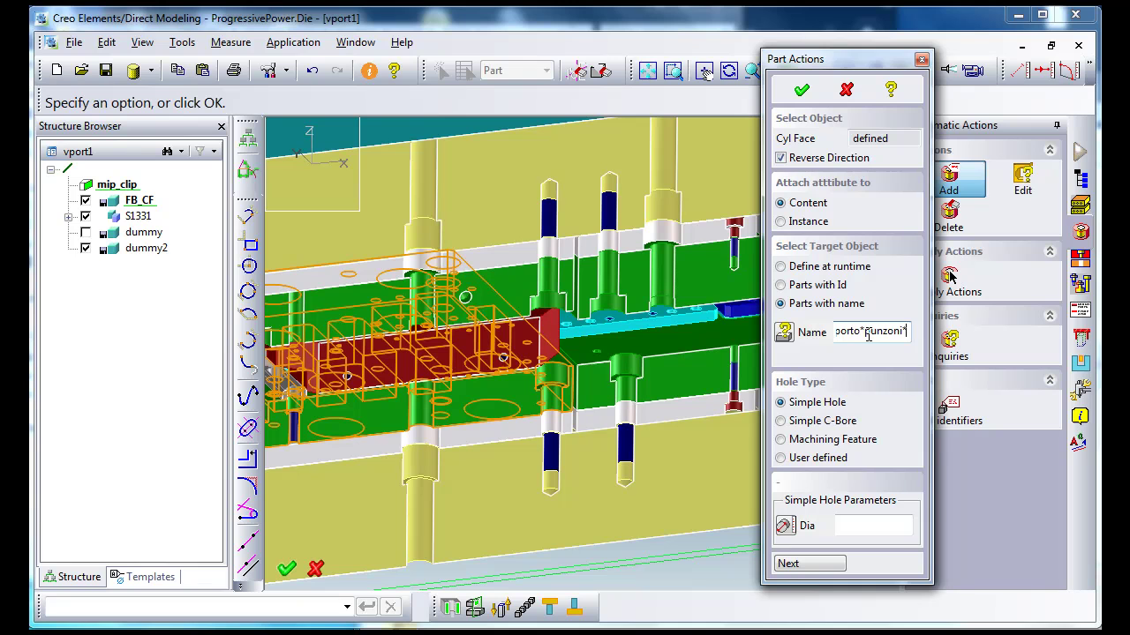
Step: Define a Simple C-Bore with sink diameter 13.5, sink depth 8.5 and hole diameter 8.5, taken from the stepped hole in the lower green plate
click(780, 421)
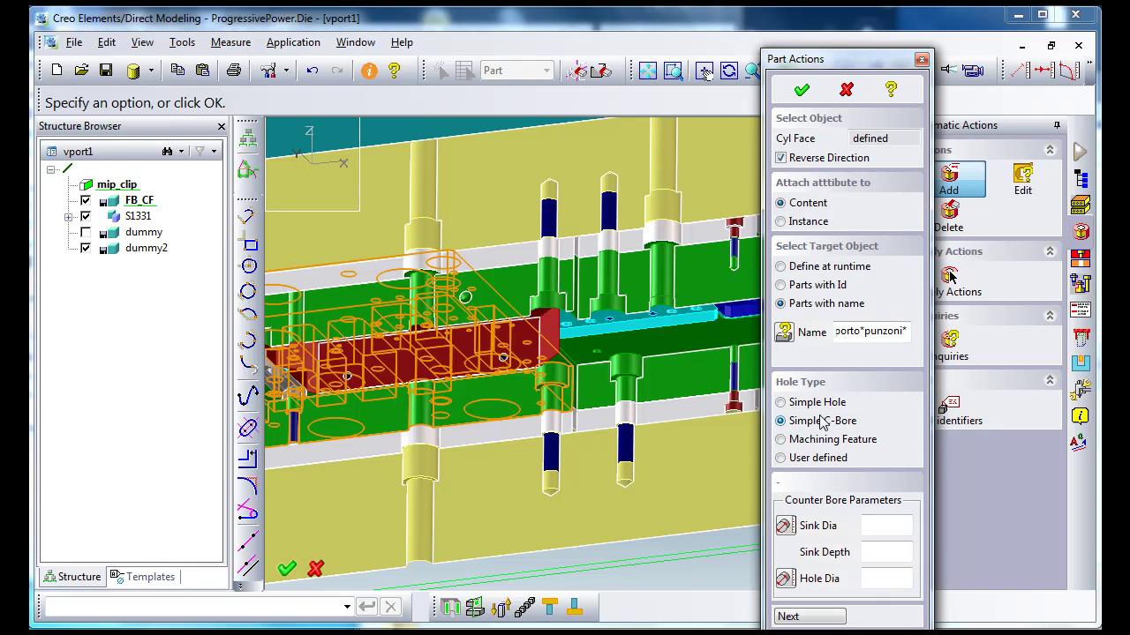
click(786, 526)
click(628, 366)
click(785, 579)
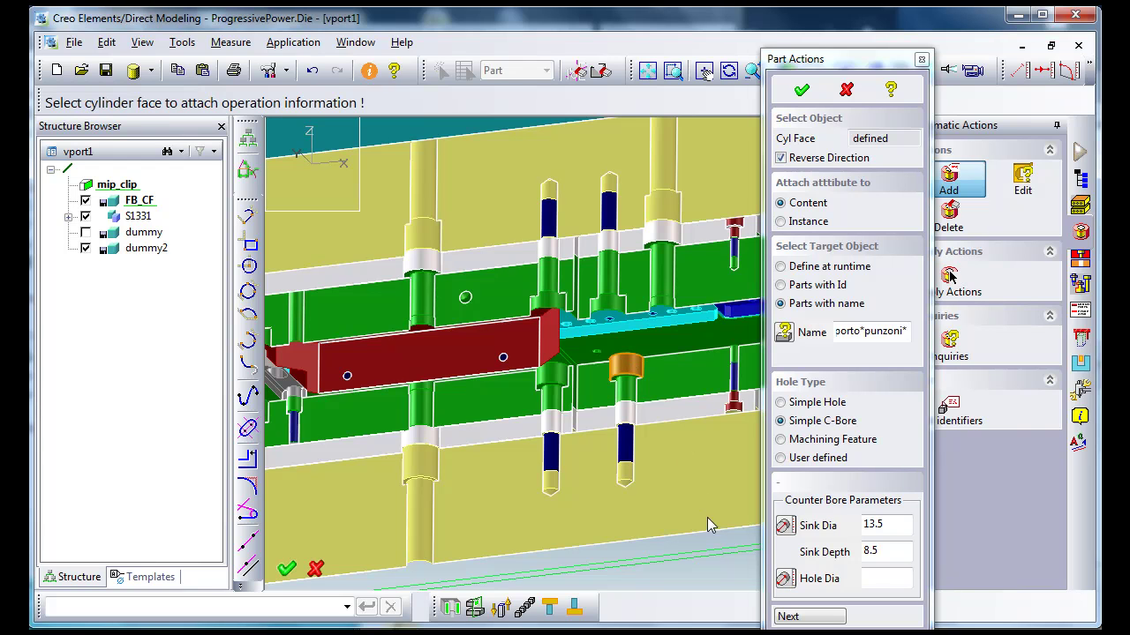
click(627, 395)
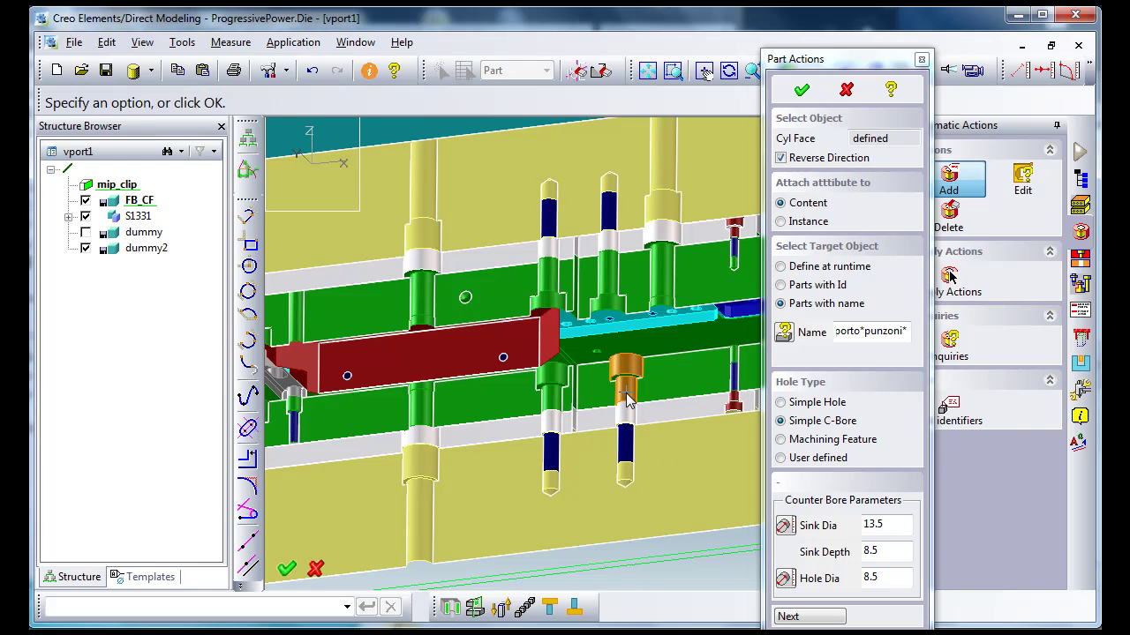
click(825, 619)
Step: Start another action on the magenta arrow's cylindrical face with reversed direction, targeting parts with name
middle_drag(825, 355, 500, 379)
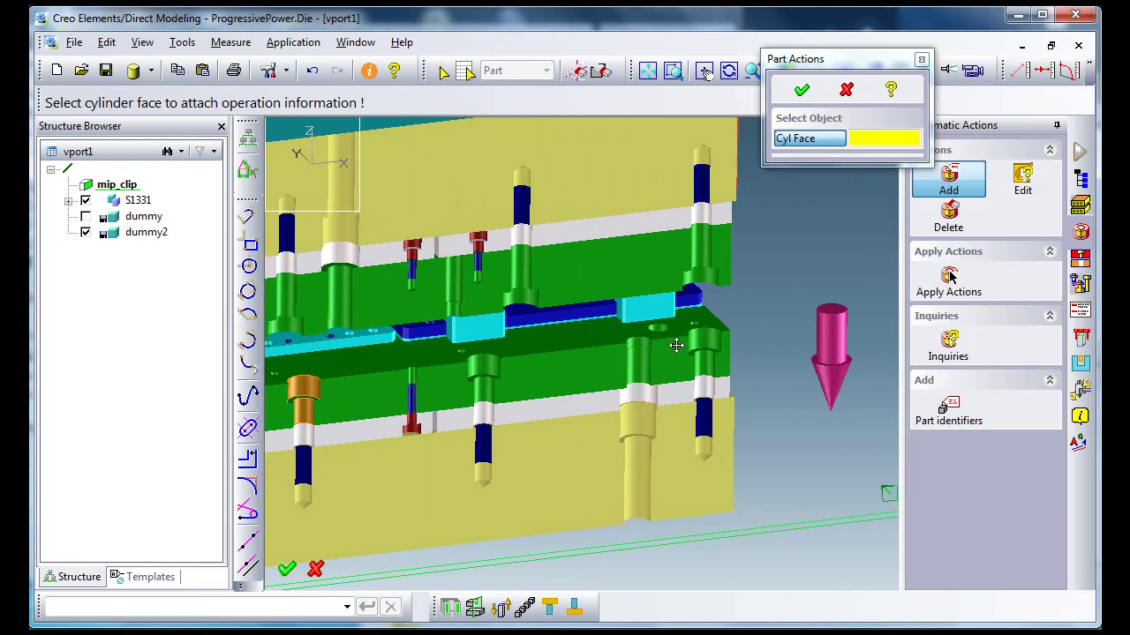
click(843, 344)
middle_drag(697, 348, 649, 380)
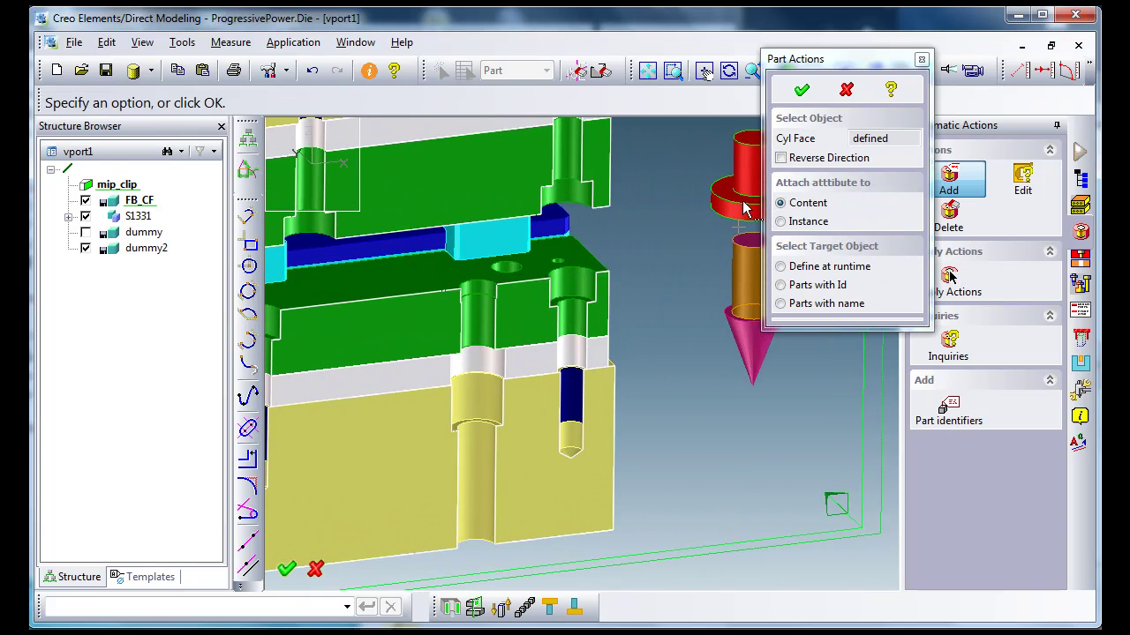
click(781, 158)
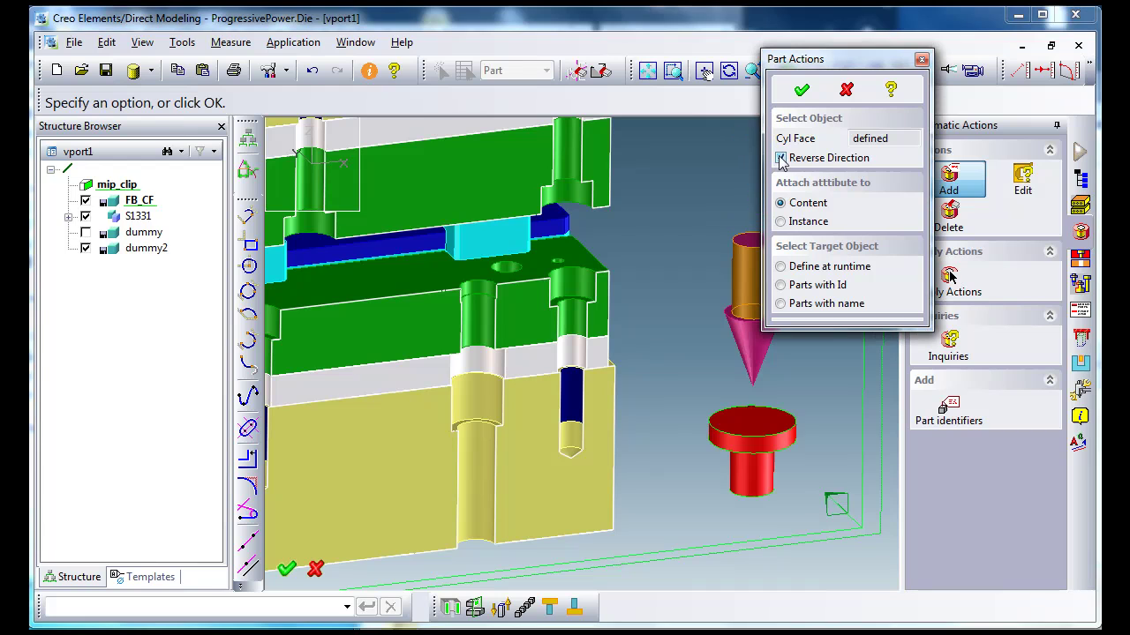
click(781, 304)
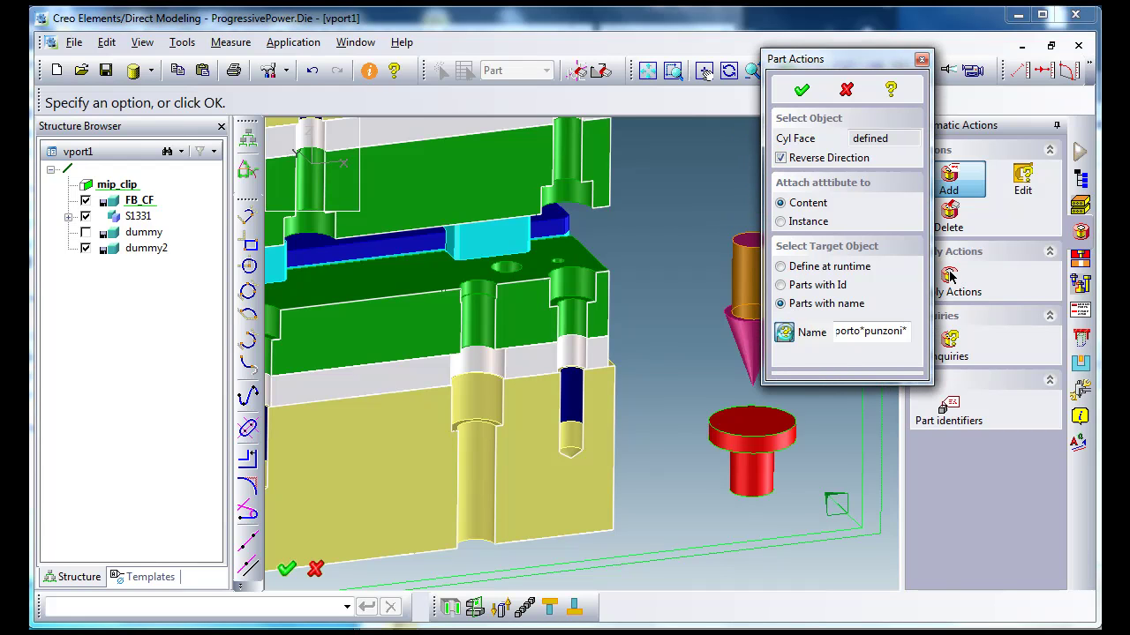
Step: Take the lower white plate's name and replace the Notepad text with Piastrina_batt._matr._piega2
click(784, 331)
click(603, 353)
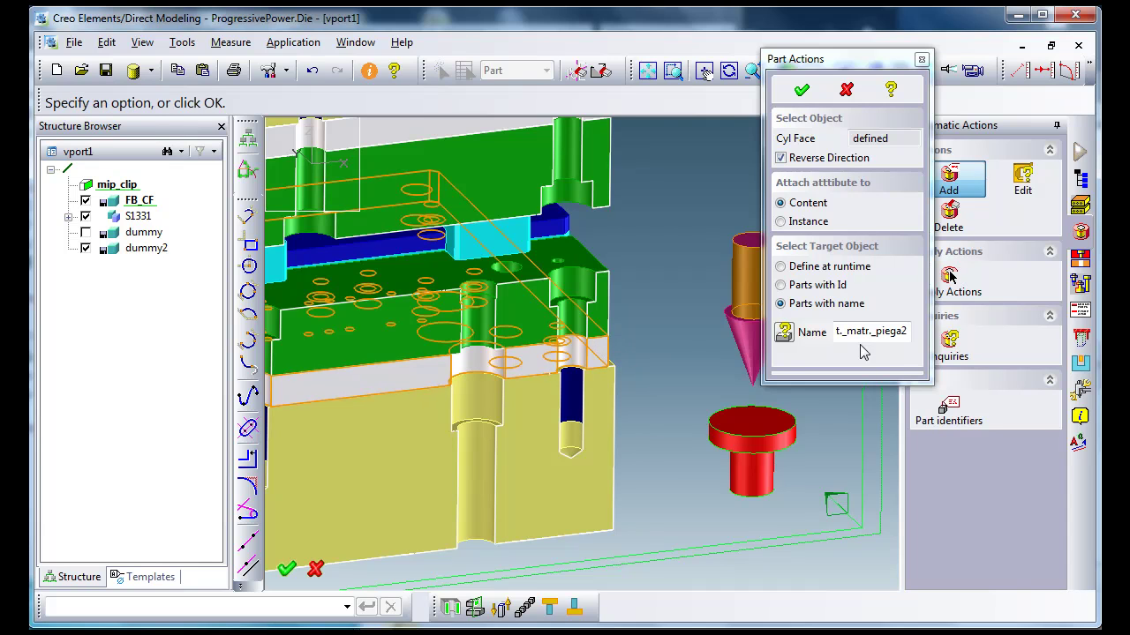
click(875, 332)
double_click(875, 332)
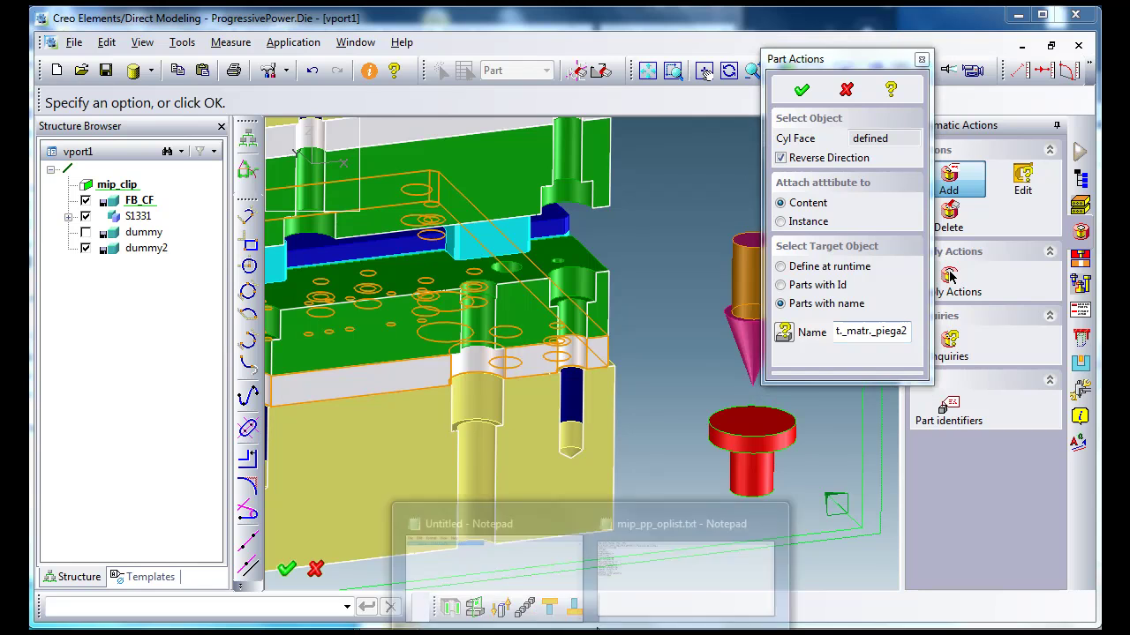
click(563, 597)
key(Delete)
key(ctrl+v)
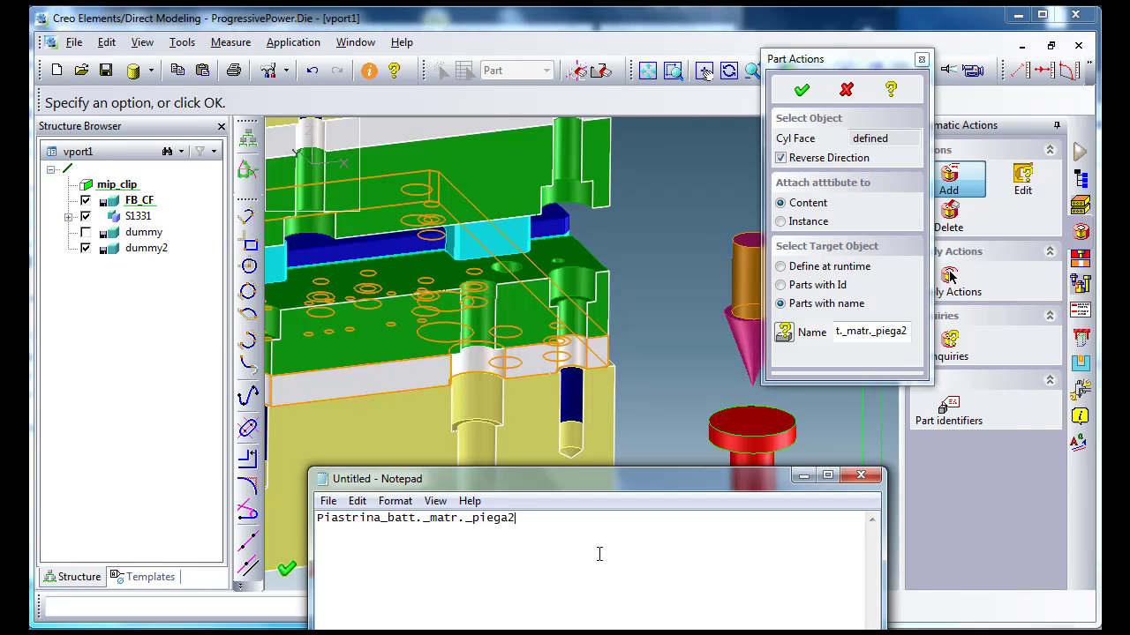
Step: Take the upper white plate's name and add Piastrina_batt._punz._piega.1 as the second Notepad line
click(782, 333)
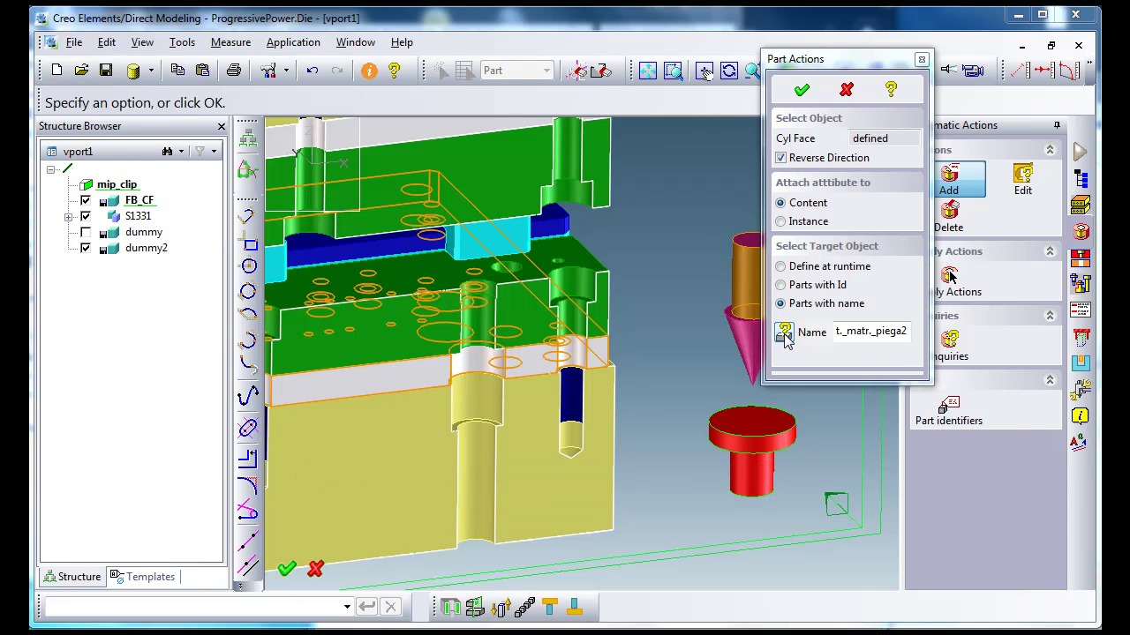
click(366, 142)
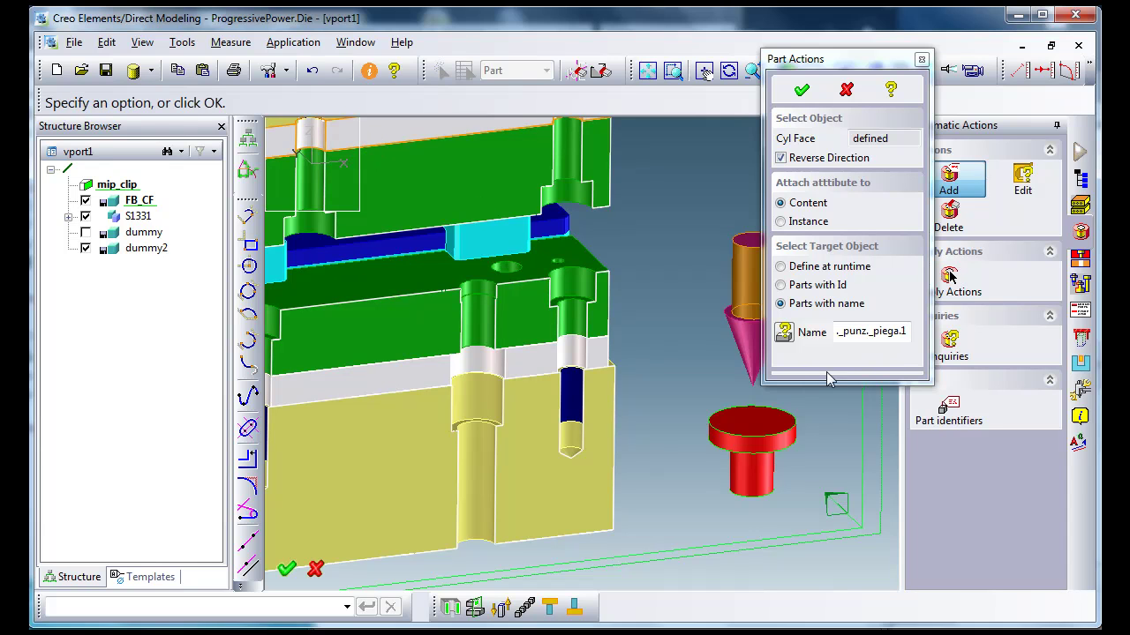
click(878, 330)
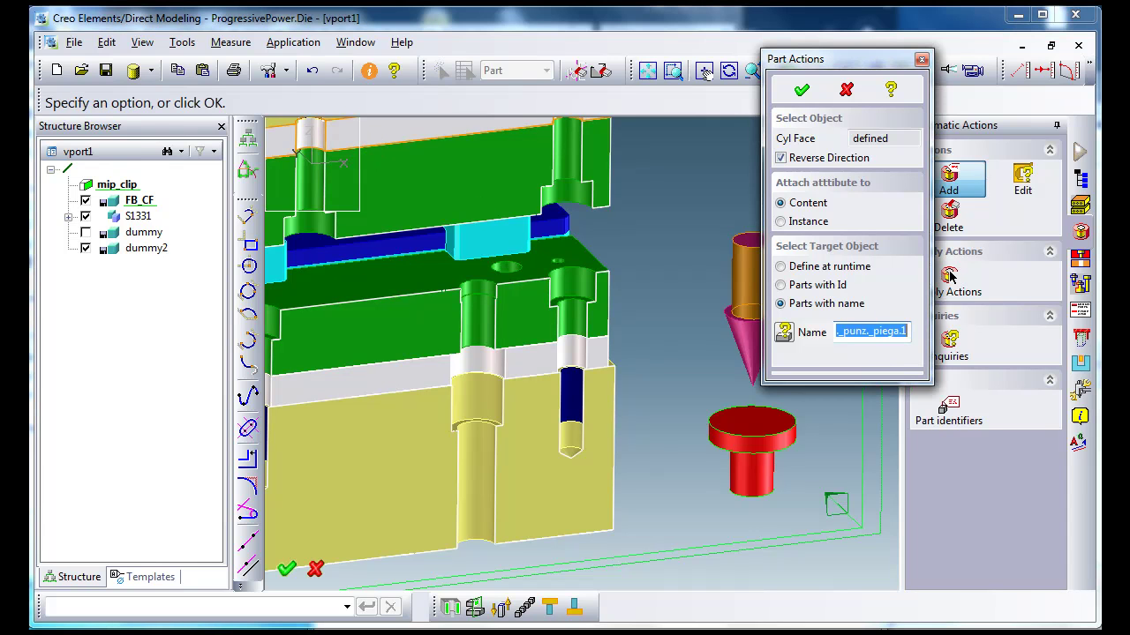
click(750, 634)
key(Return)
text(Piastrina_batt._punz._piega.1)
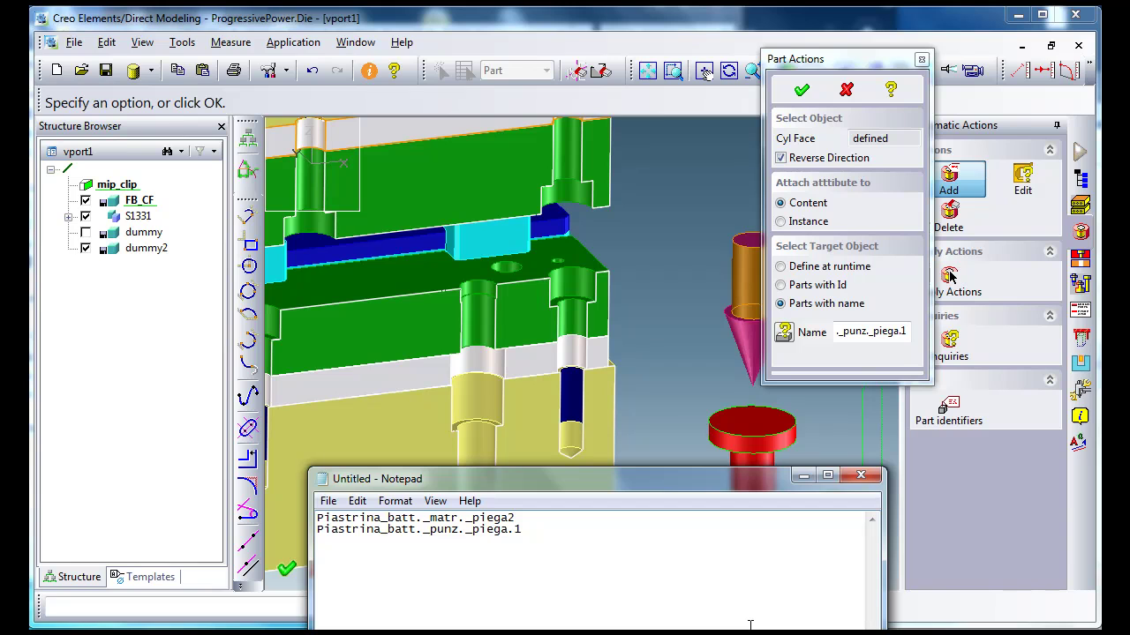
Step: Turn the two Notepad names into the wildcard patterns Piastrina_batt*matr* and Piastrina_batt*punz*
key(BackSpace)
key(BackSpace)
key(BackSpace)
key(Delete)
key(Delete)
key(Delete)
key(Delete)
key(Delete)
key(Delete)
key(BackSpace)
key(BackSpace)
text(*)
key(BackSpace)
key(BackSpace)
text(*)
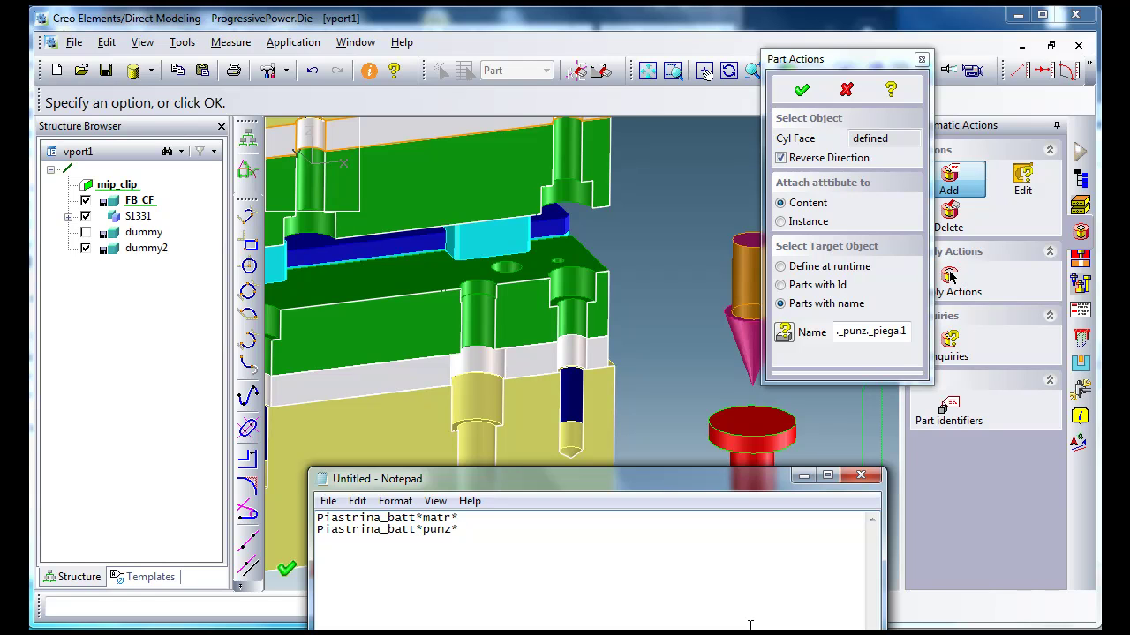
Step: Shorten both patterns further, join them as Piastr*batt*matr*,Piastr*batt*punz* on one line, and copy it
key(BackSpace)
key(BackSpace)
key(BackSpace)
key(BackSpace)
text(*)
key(BackSpace)
key(BackSpace)
key(BackSpace)
key(BackSpace)
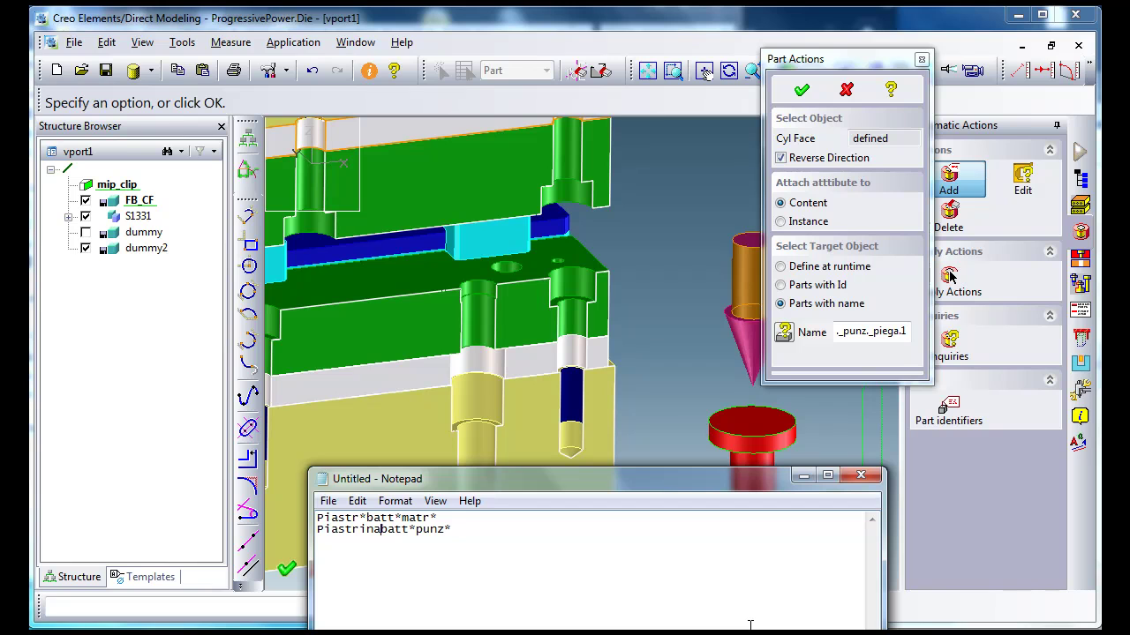
text(*)
key(Delete)
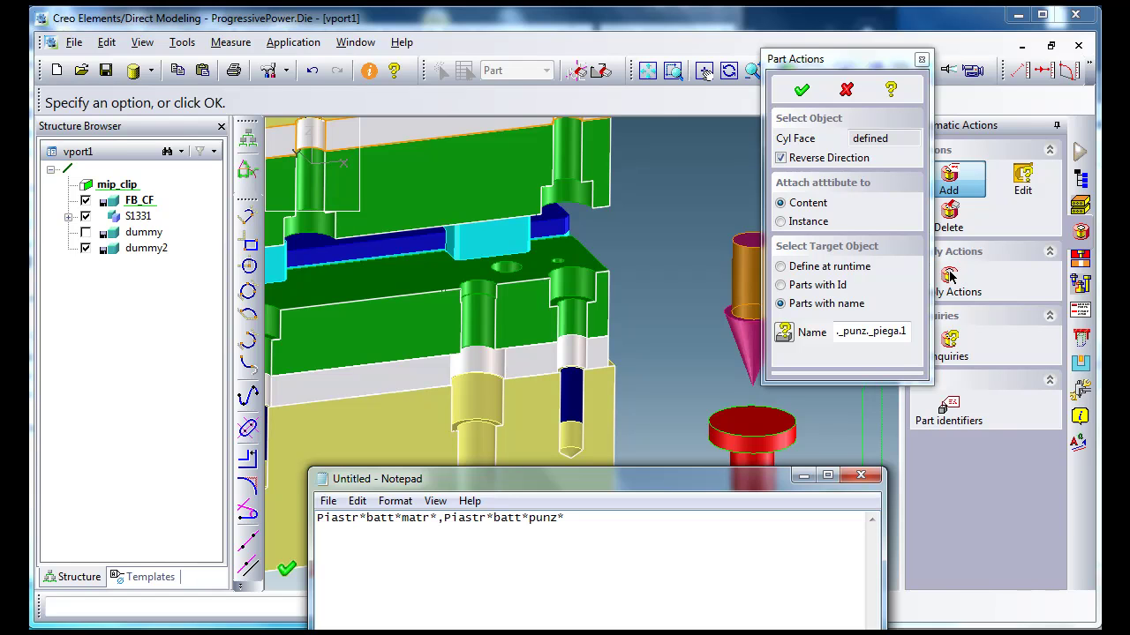
key(ctrl+a)
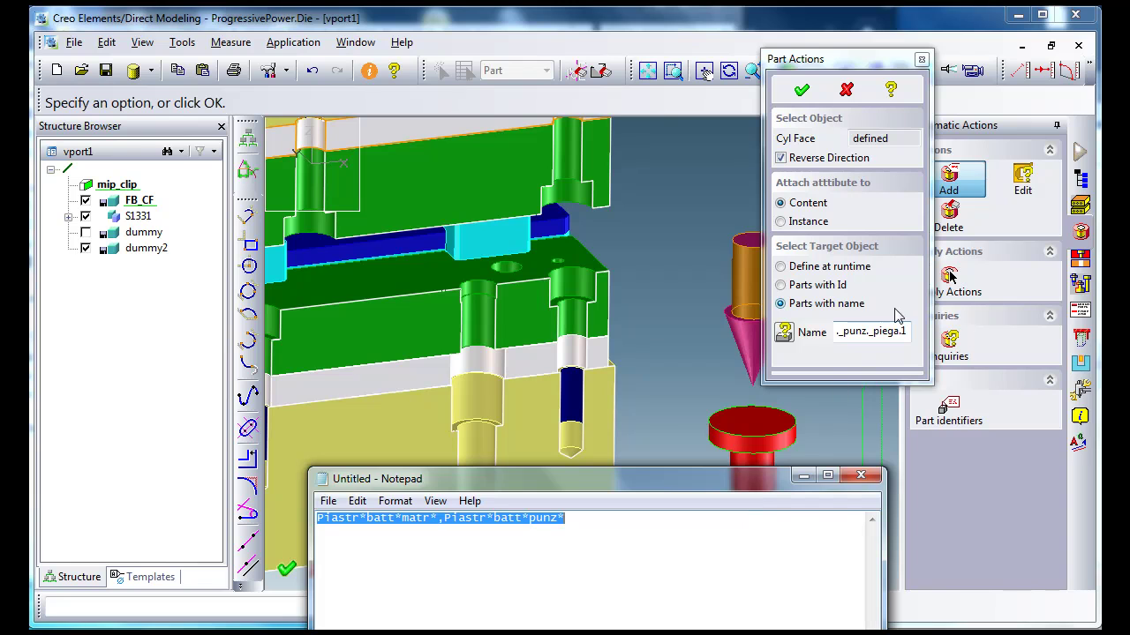
Step: Replace the second action's target part name with the copied pattern Piastr*batt*matr*,Piastr*batt*punz*
click(803, 477)
double_click(871, 332)
key(Delete)
text(astr*bat*punz*)
key(Return)
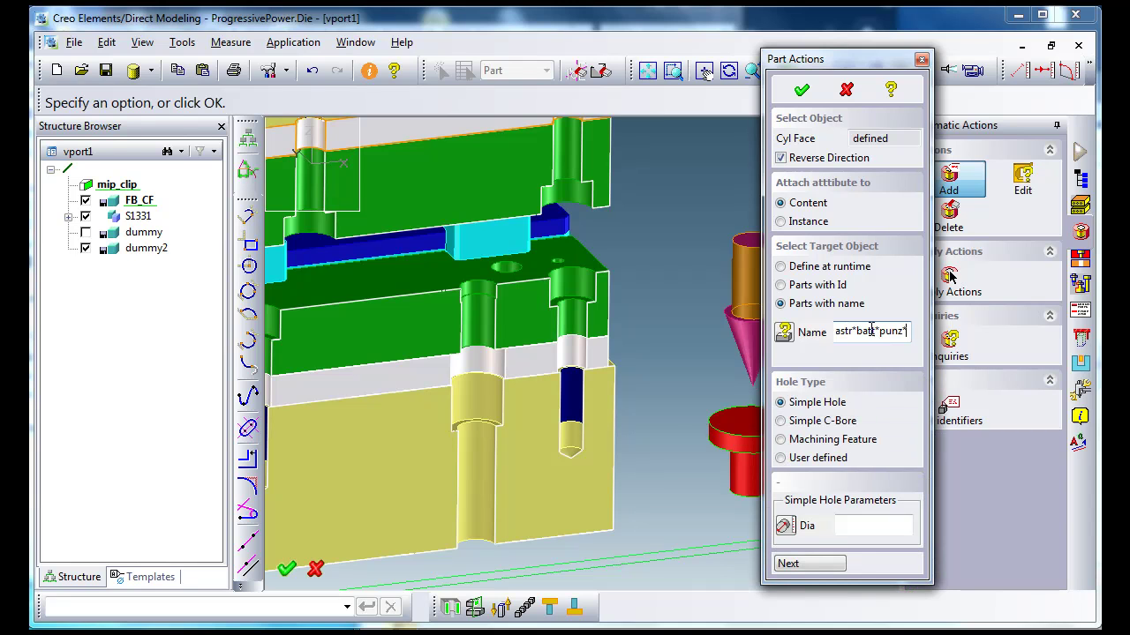
Step: Set the Simple Hole diameter to 8.5 from the screw hole in the lower white plate and finish adding actions
click(786, 529)
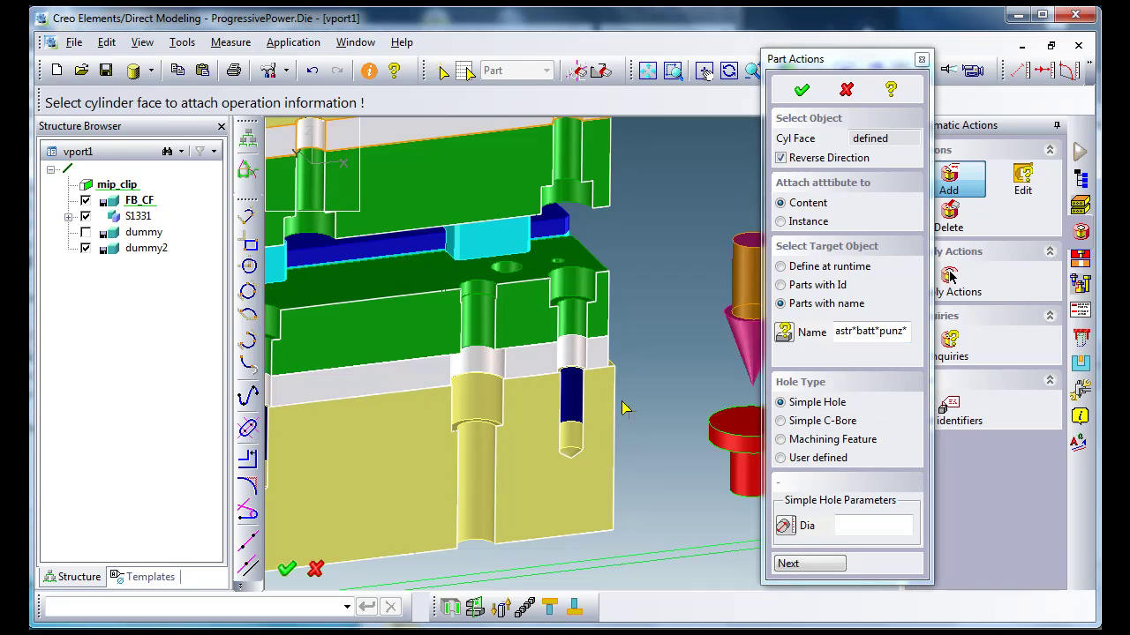
click(579, 358)
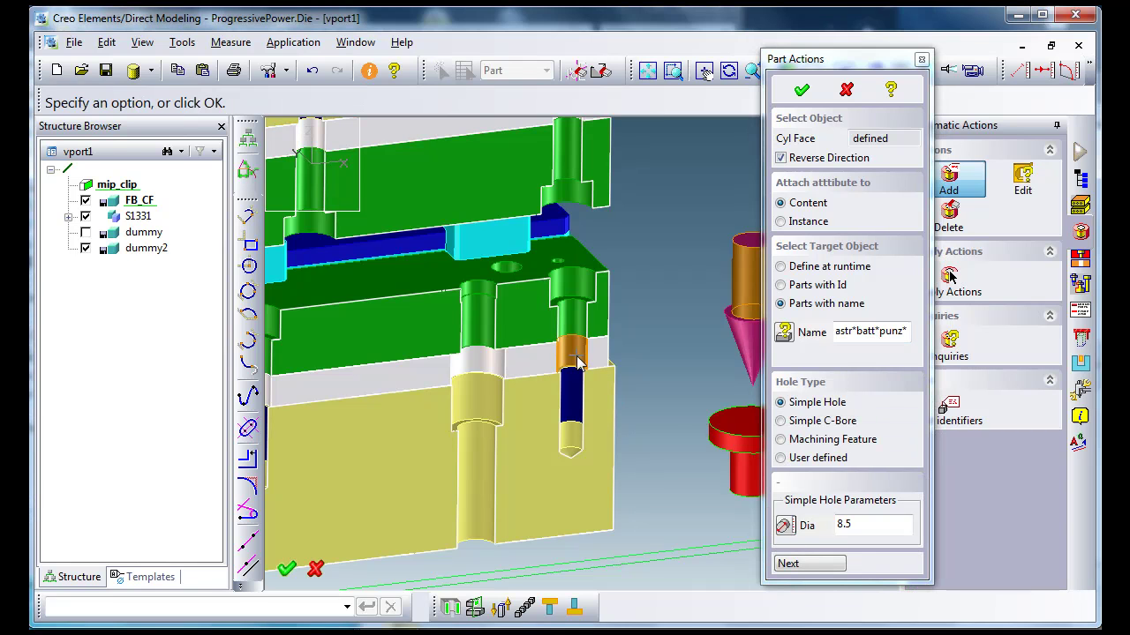
click(809, 564)
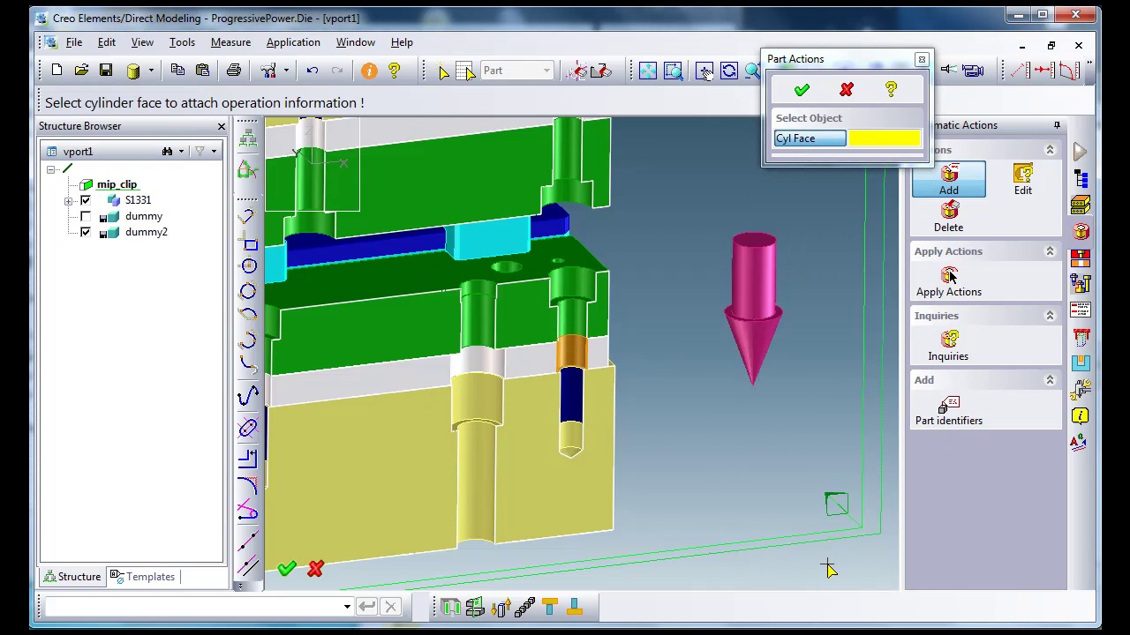
click(803, 93)
Step: Inquire the actions attached to the arrow part, examine their hole types and target name patterns, and close the listing
click(948, 344)
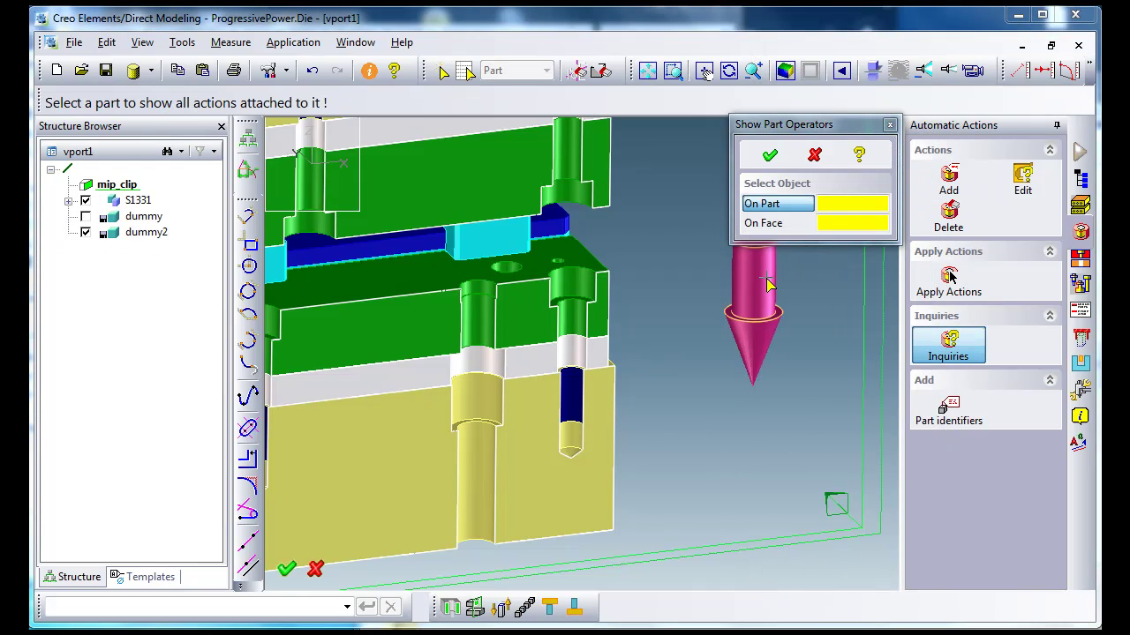
click(768, 283)
click(567, 346)
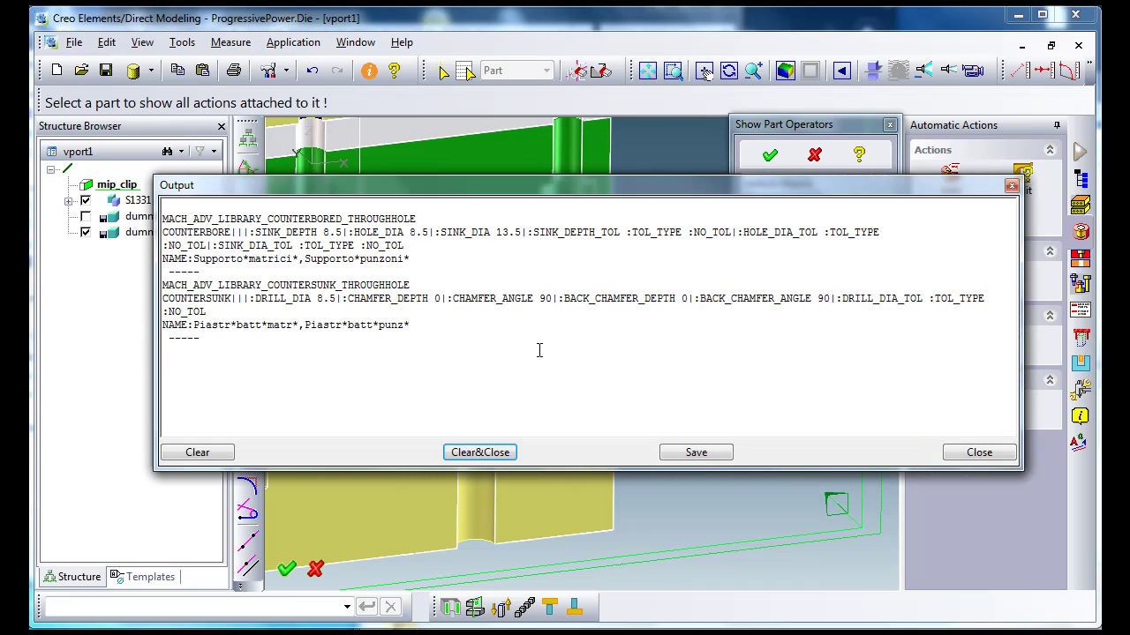
drag(415, 220, 163, 220)
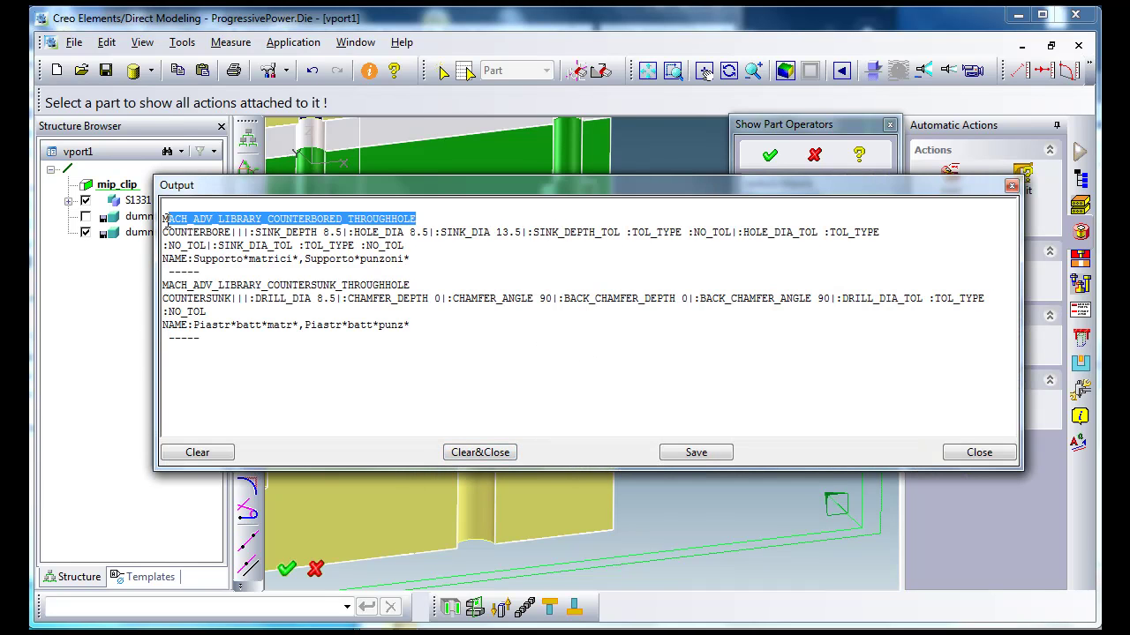
drag(410, 284, 159, 283)
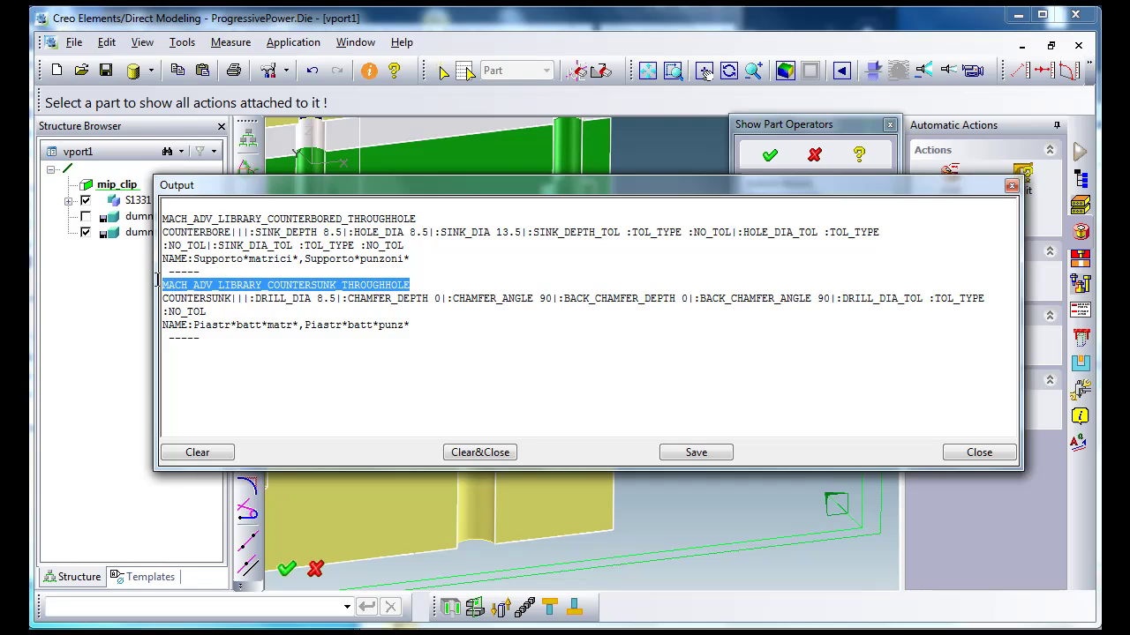
drag(409, 259, 199, 261)
drag(412, 326, 200, 327)
click(486, 453)
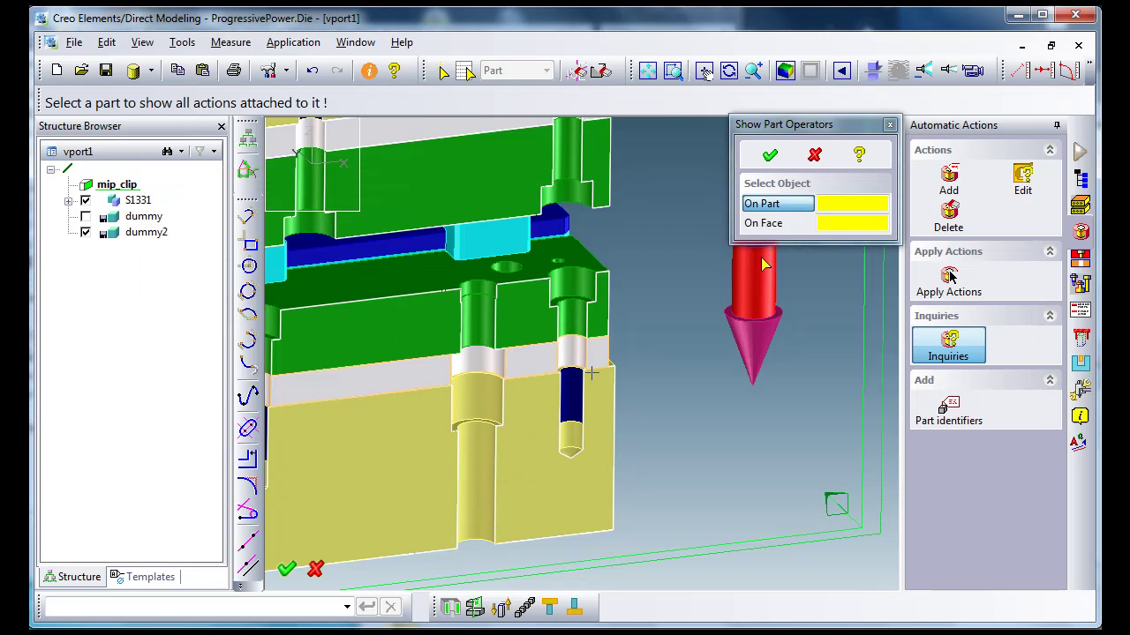
click(813, 156)
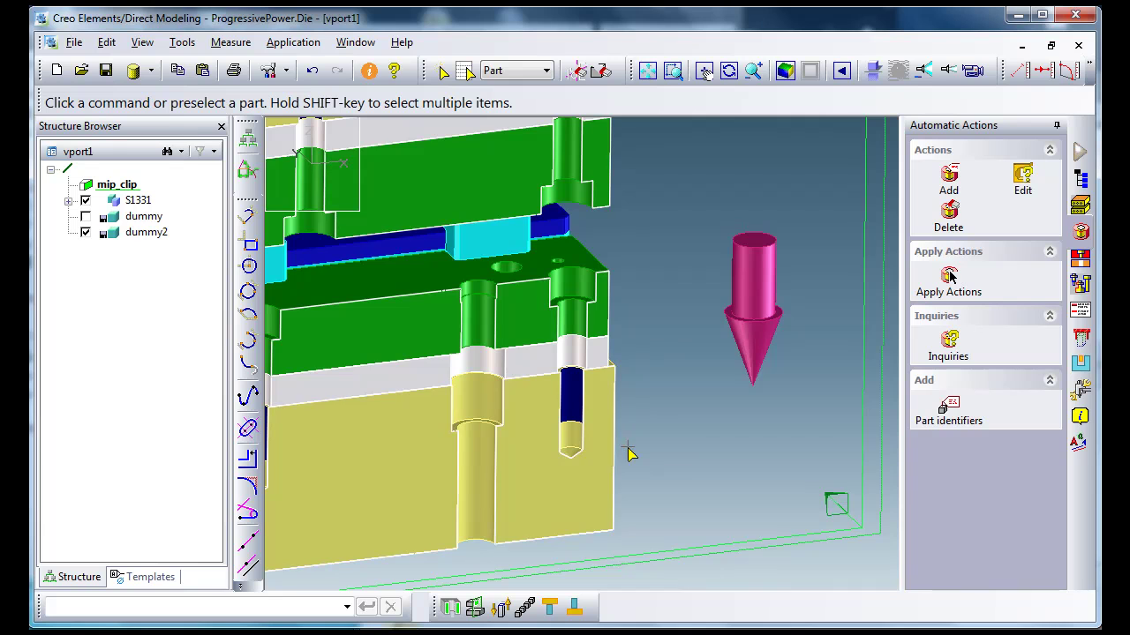
Step: Start another part action on the arrow part's cylindrical face and reverse its direction
middle_drag(633, 487, 573, 214)
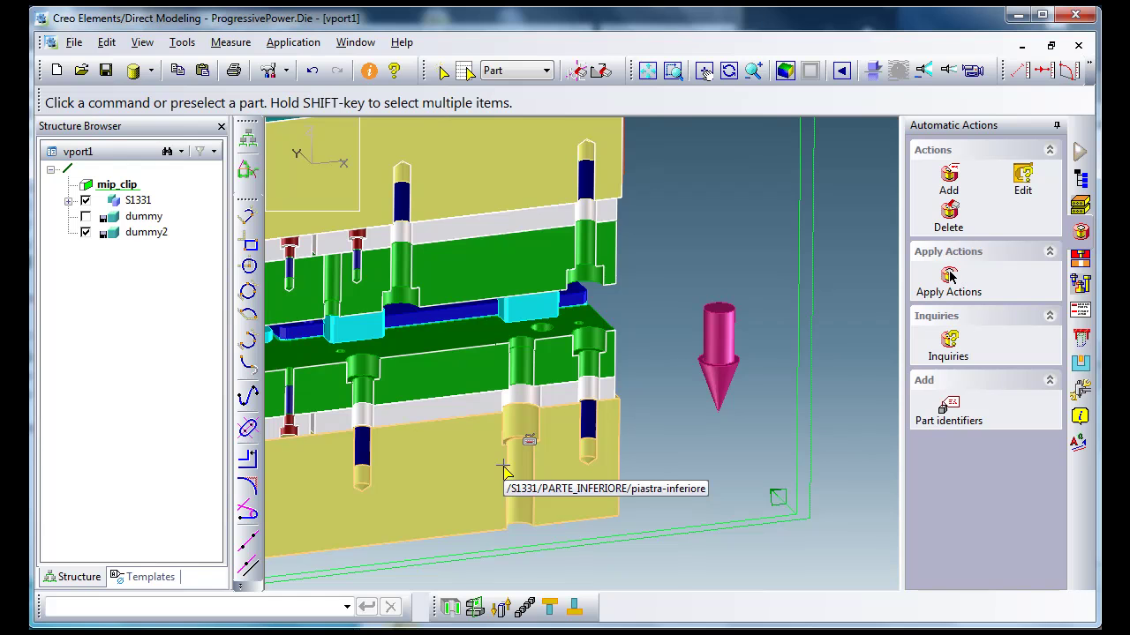
click(948, 185)
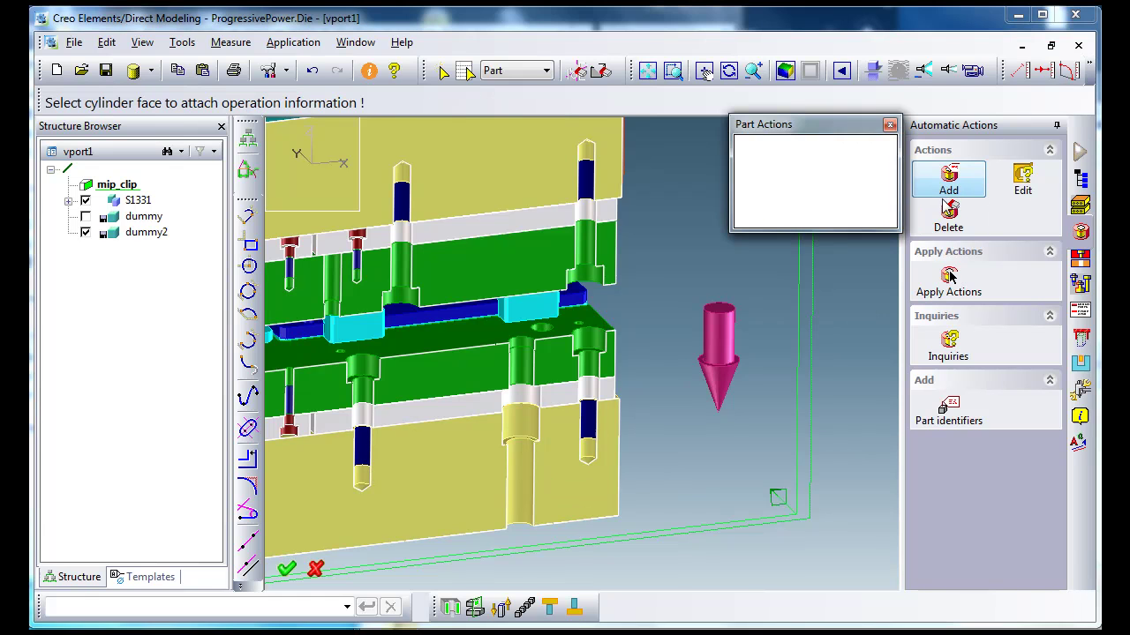
click(729, 329)
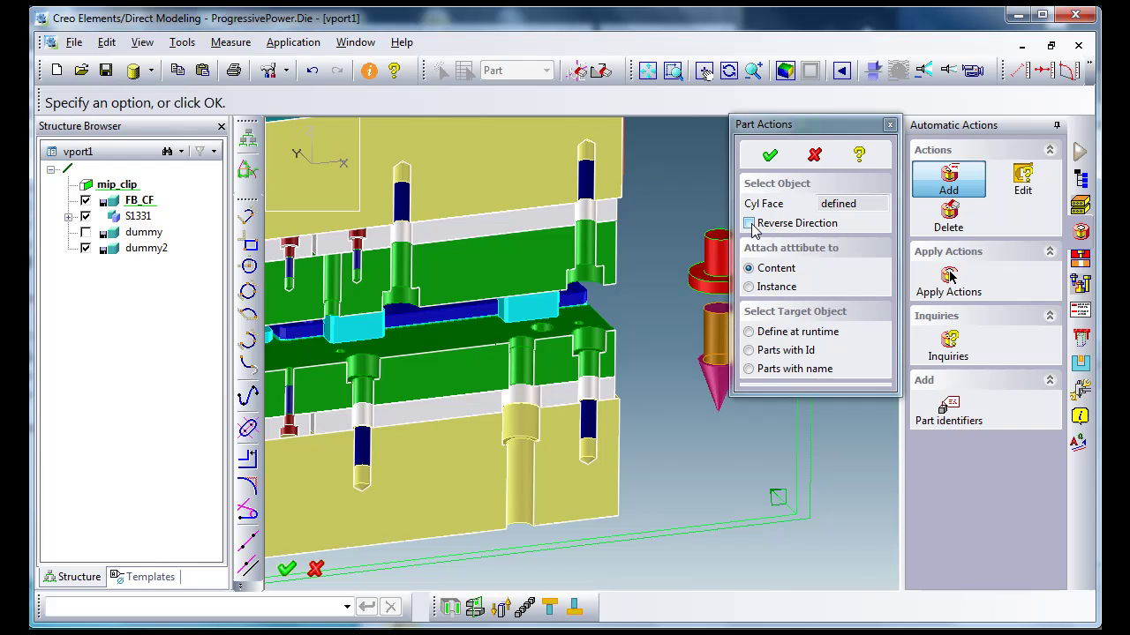
click(749, 223)
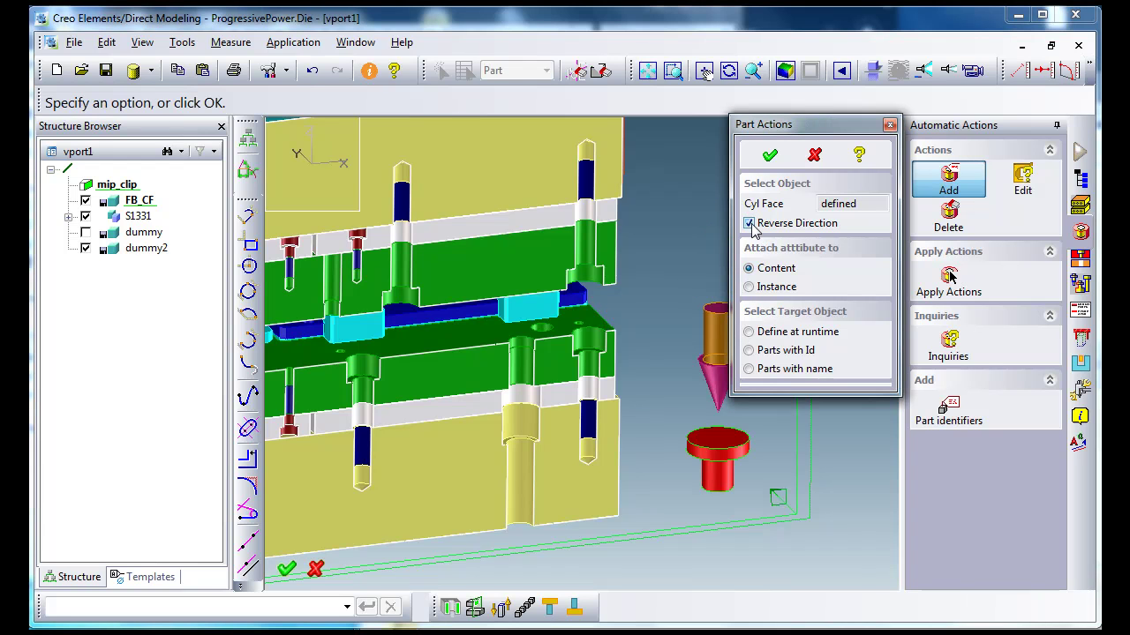
Step: Target parts by name, get the lower yellow plate's name, and paste it into the untitled Notepad document in place of the old pattern
click(749, 369)
click(753, 397)
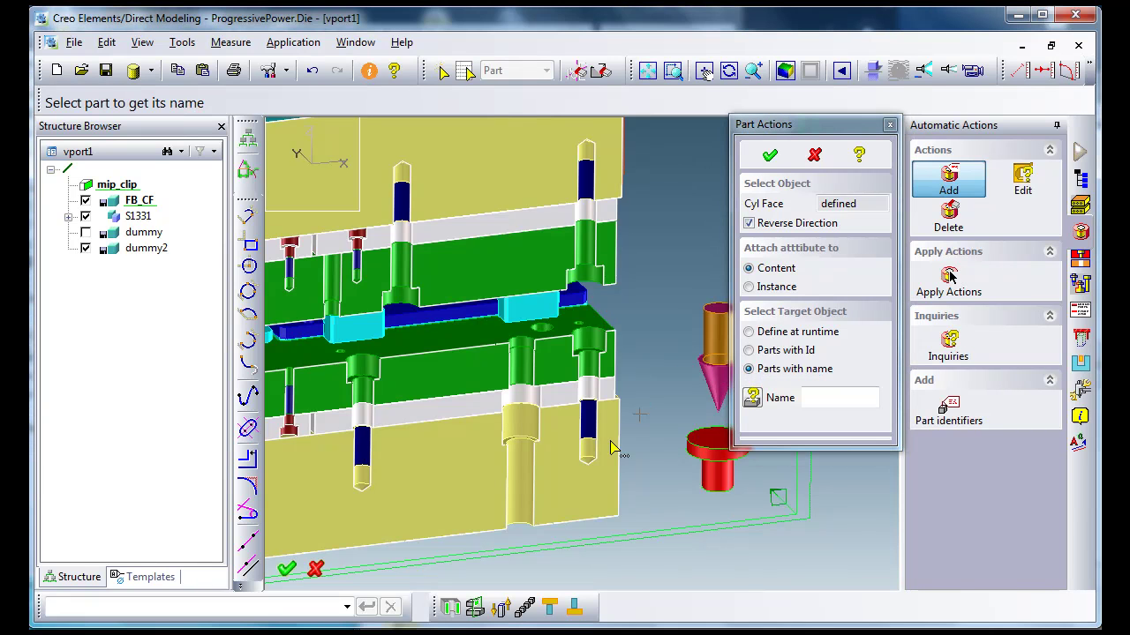
click(580, 492)
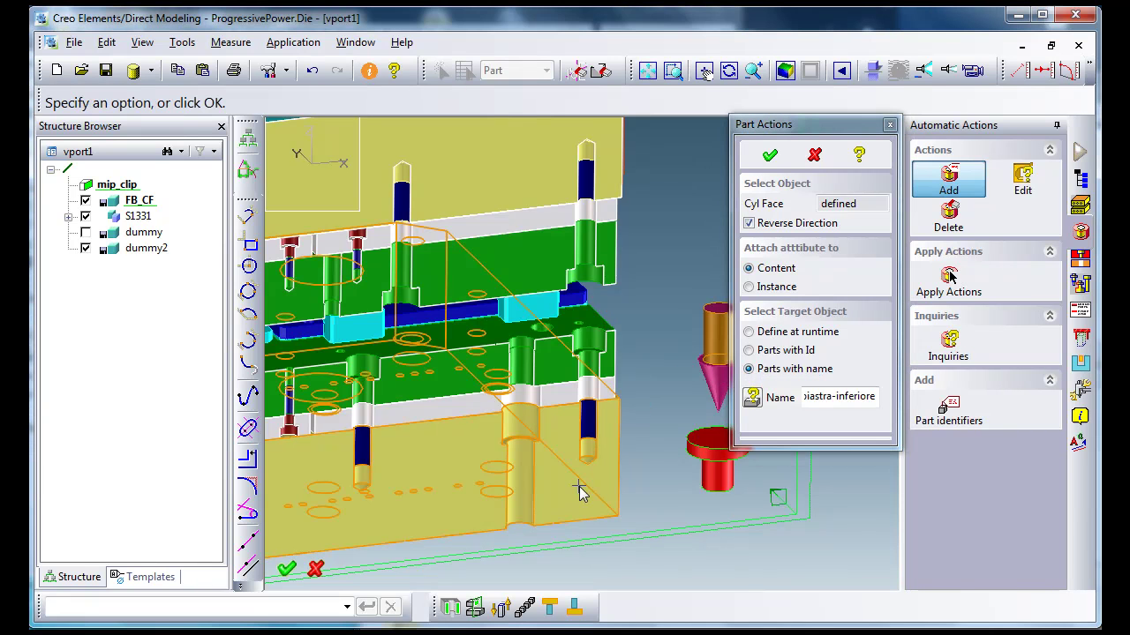
double_click(843, 399)
key(ctrl+c)
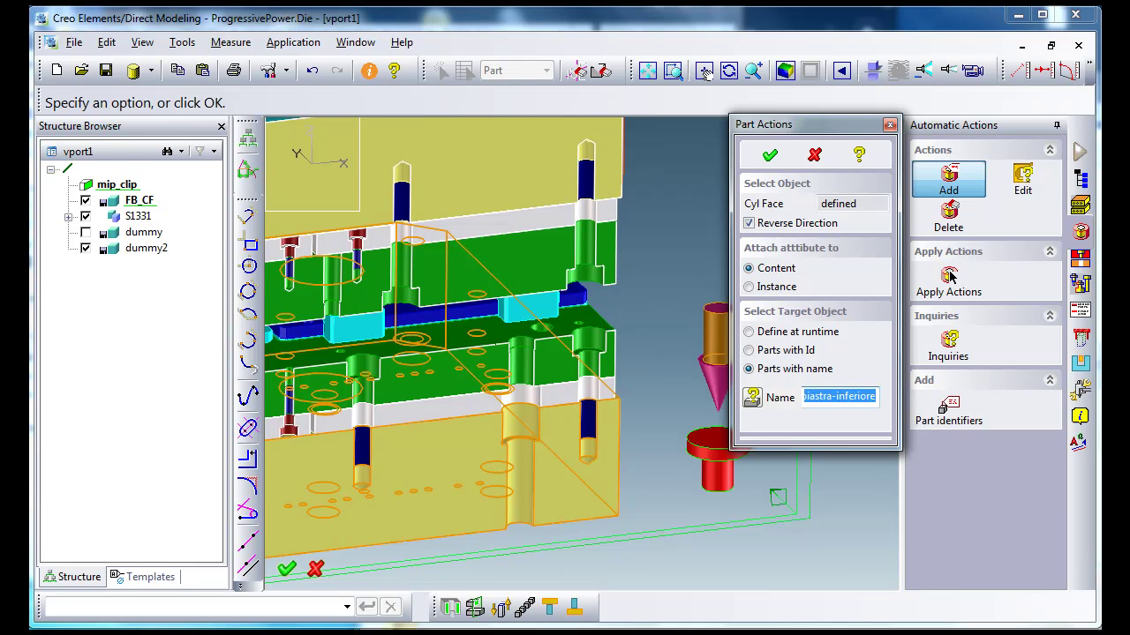
mouse_move(606, 596)
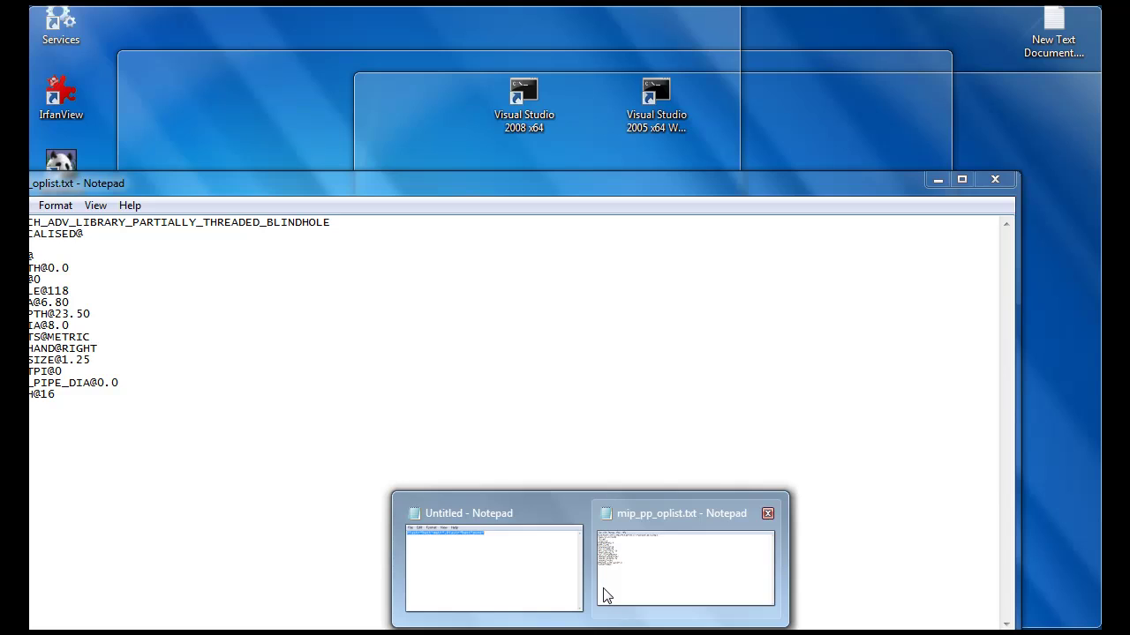
click(548, 588)
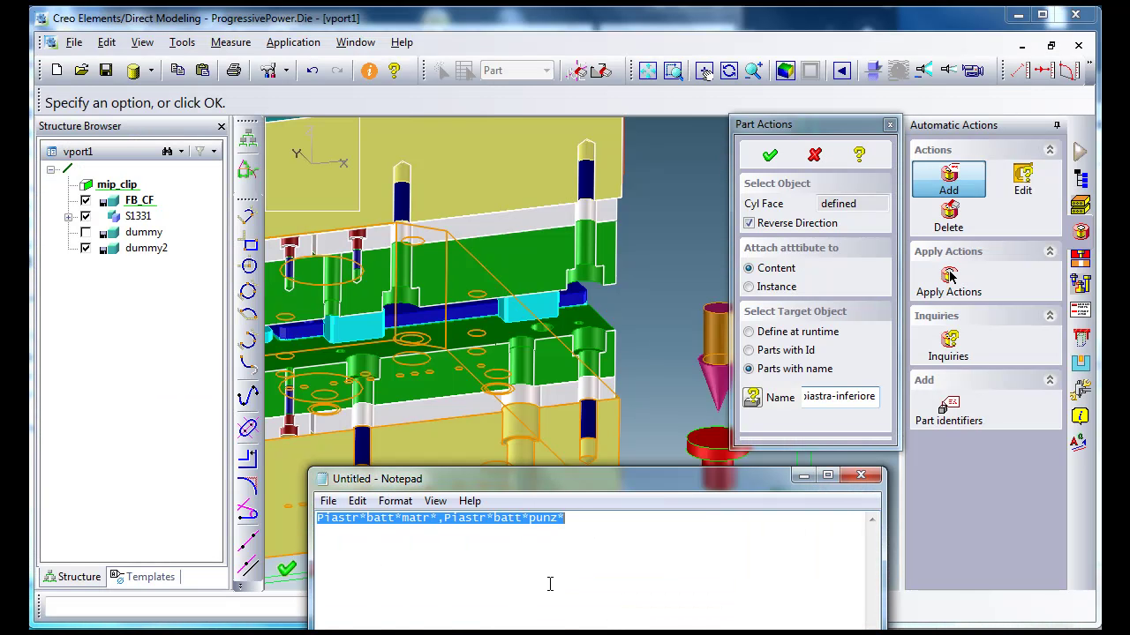
key(Delete)
key(ctrl+v)
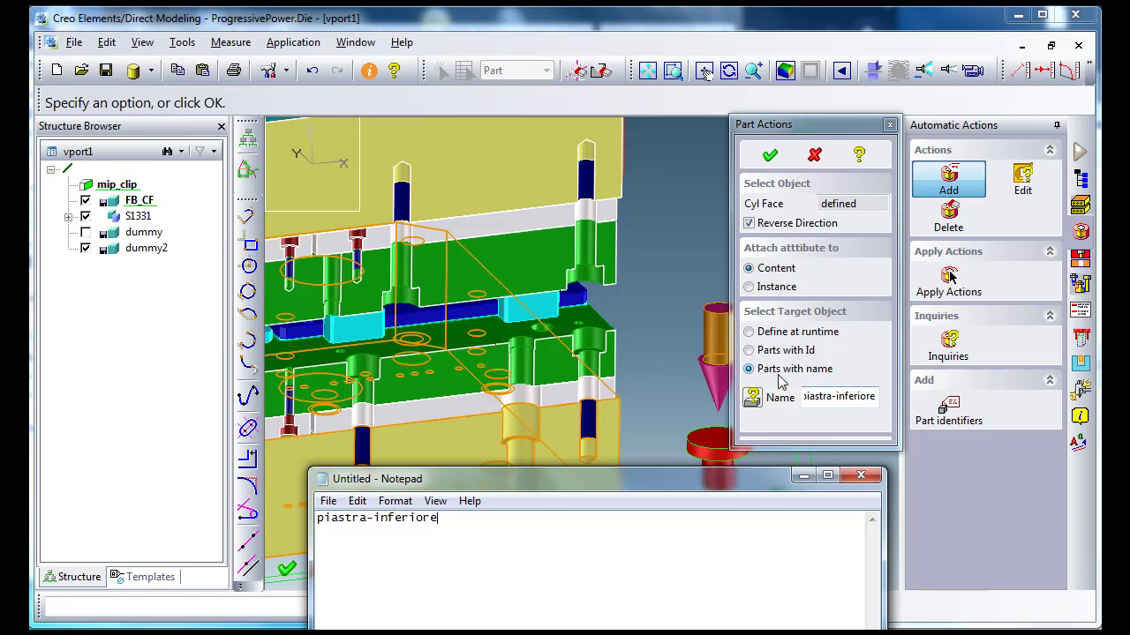
Step: Get the upper yellow plate's name and append it after a comma to piastra-inferiore in Notepad
click(751, 397)
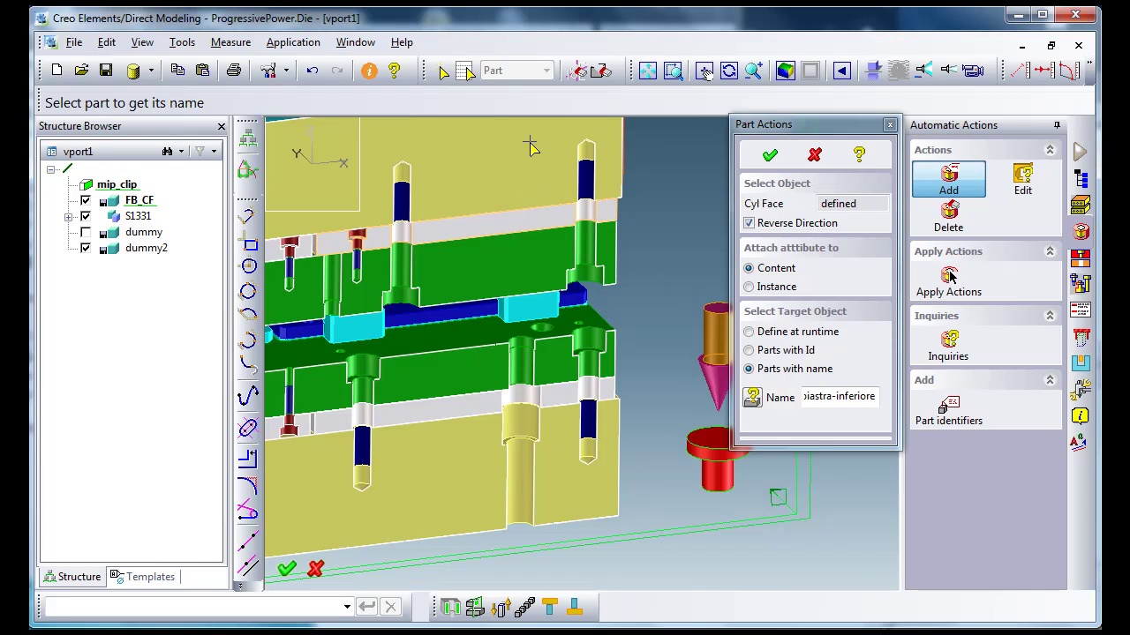
middle_drag(532, 152, 542, 171)
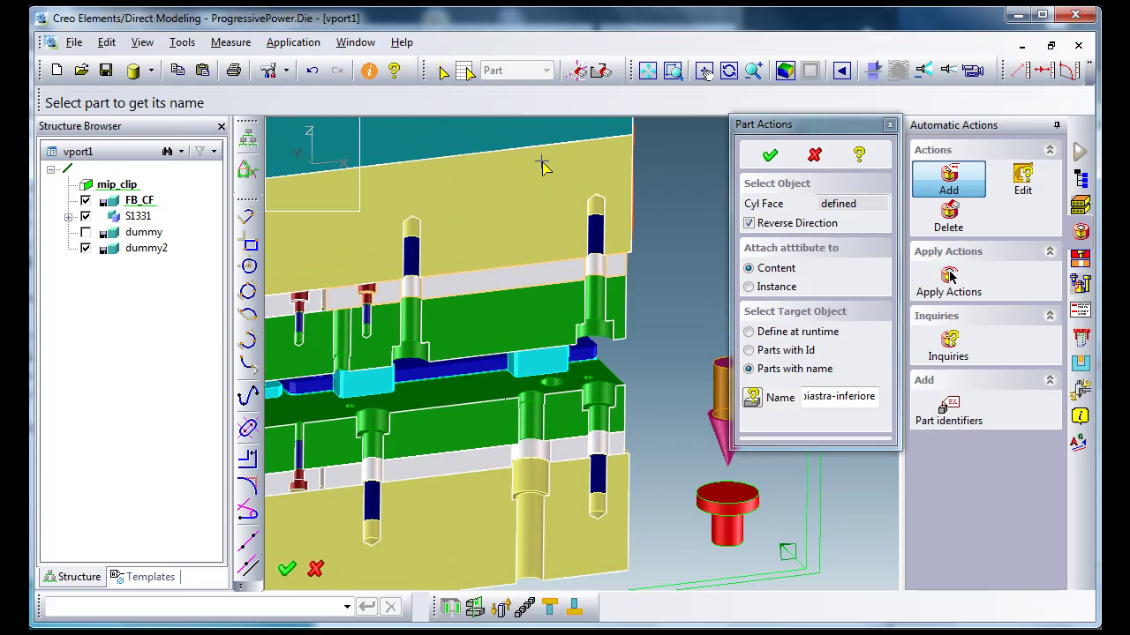
click(565, 181)
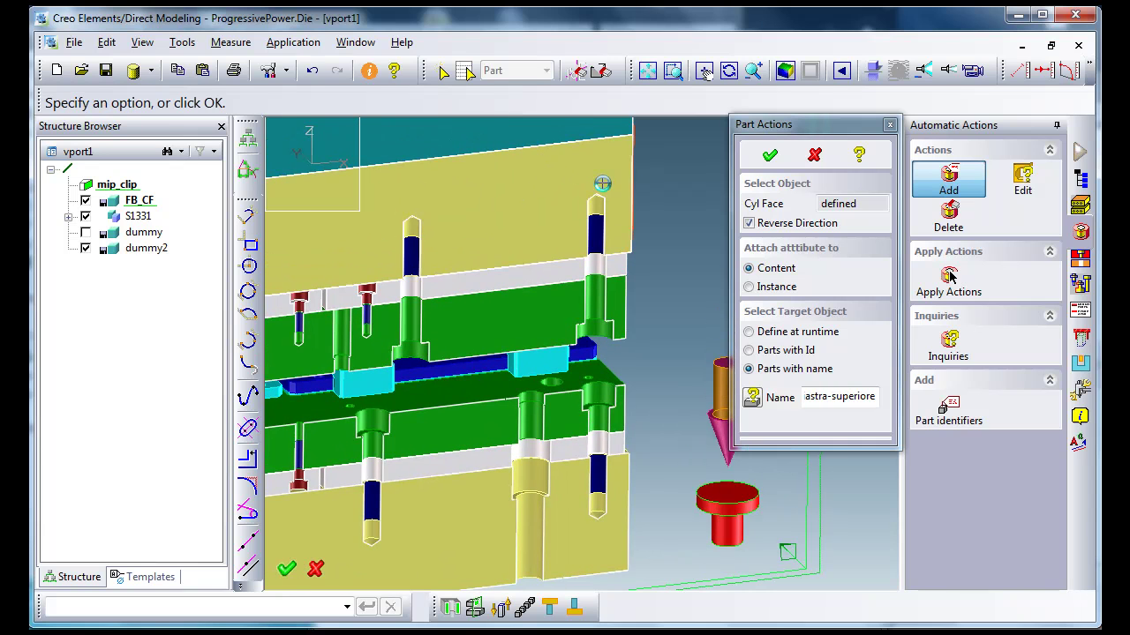
double_click(847, 397)
key(ctrl+c)
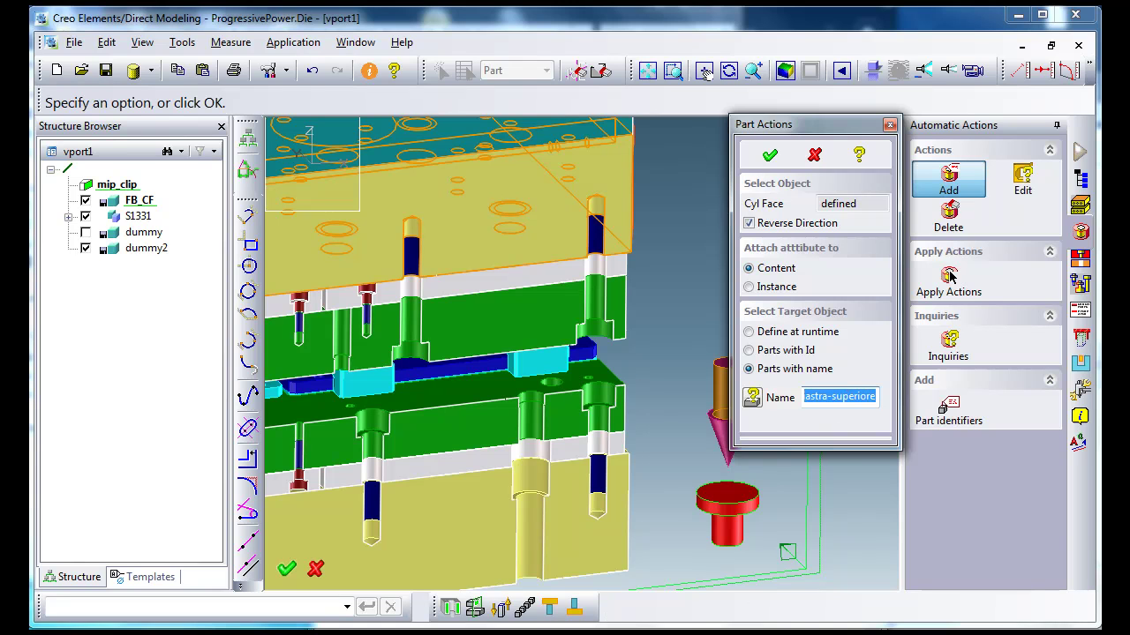
key(alt+Tab)
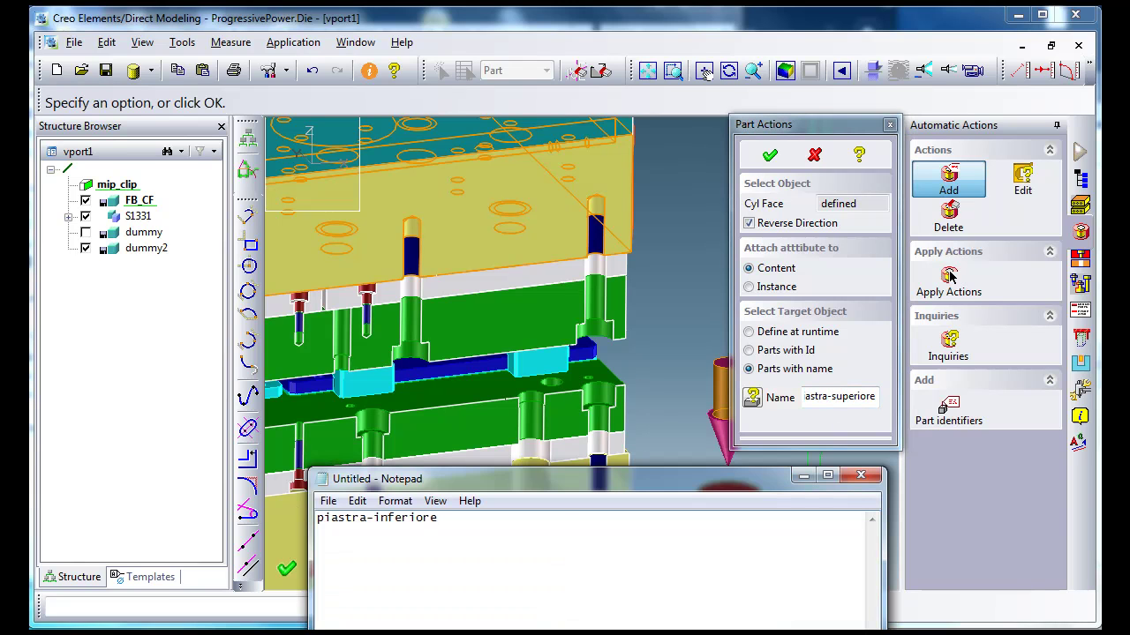
text(,)
key(ctrl+v)
Step: Replace the hyphens in both names with wildcards to form piastra*inferiore,piastra*superiore, copy the line and close the notes
key(BackSpace)
text(*)
key(BackSpace)
text(*)
key(ctrl+a)
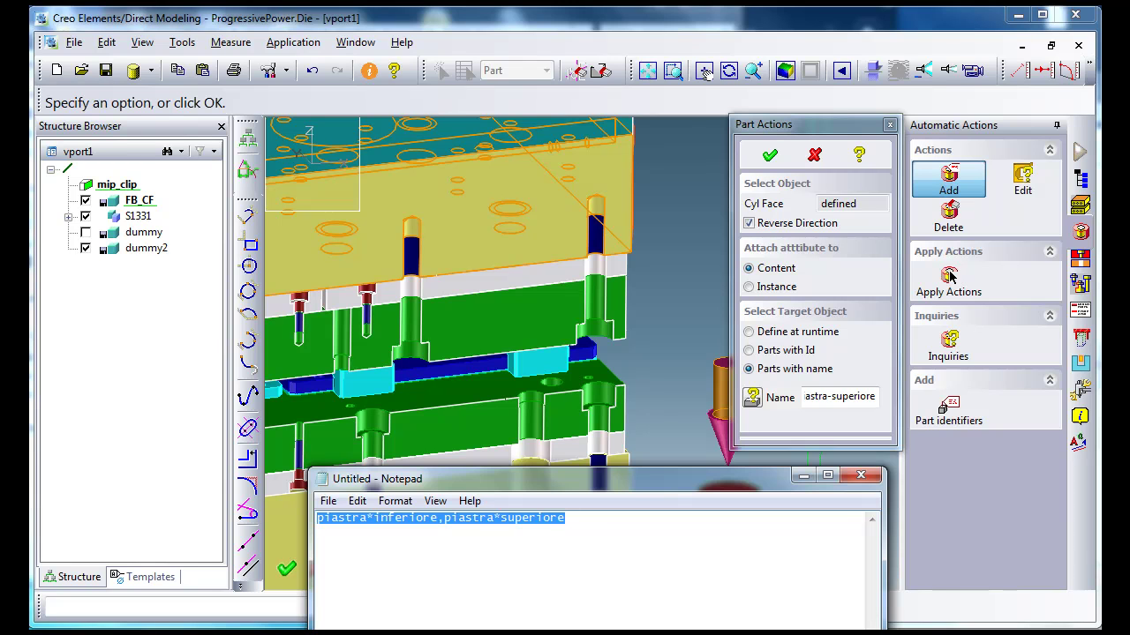
click(861, 474)
Step: Replace the action's target part name with the copied pattern piastra*inferiore,piastra*superiore
double_click(852, 397)
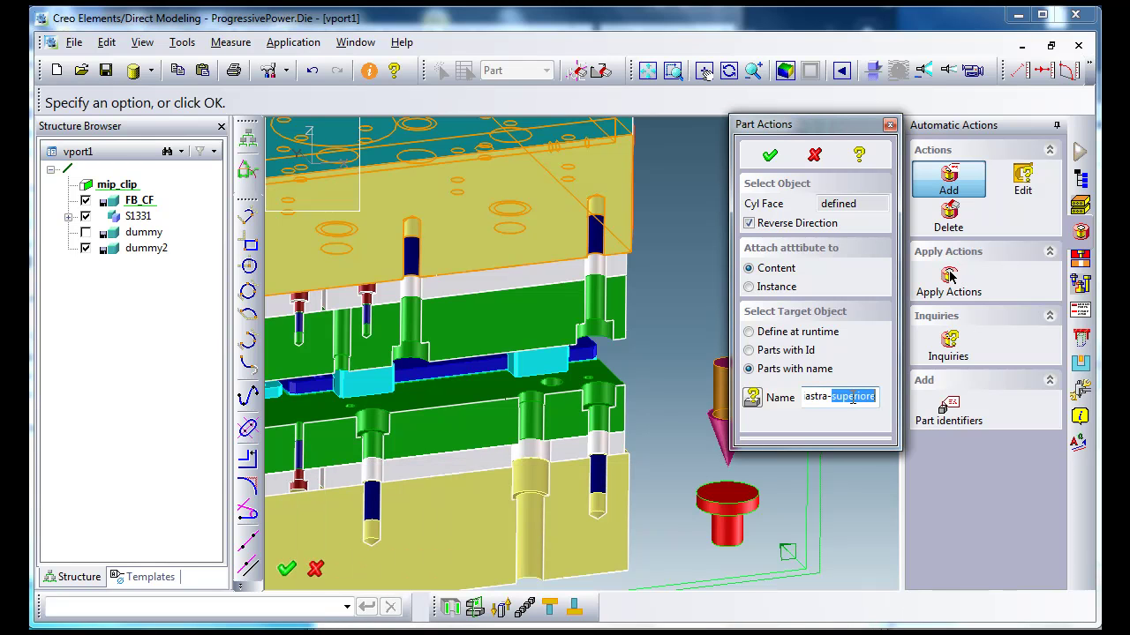
key(BackSpace)
key(BackSpace)
key(BackSpace)
key(BackSpace)
key(BackSpace)
key(BackSpace)
key(BackSpace)
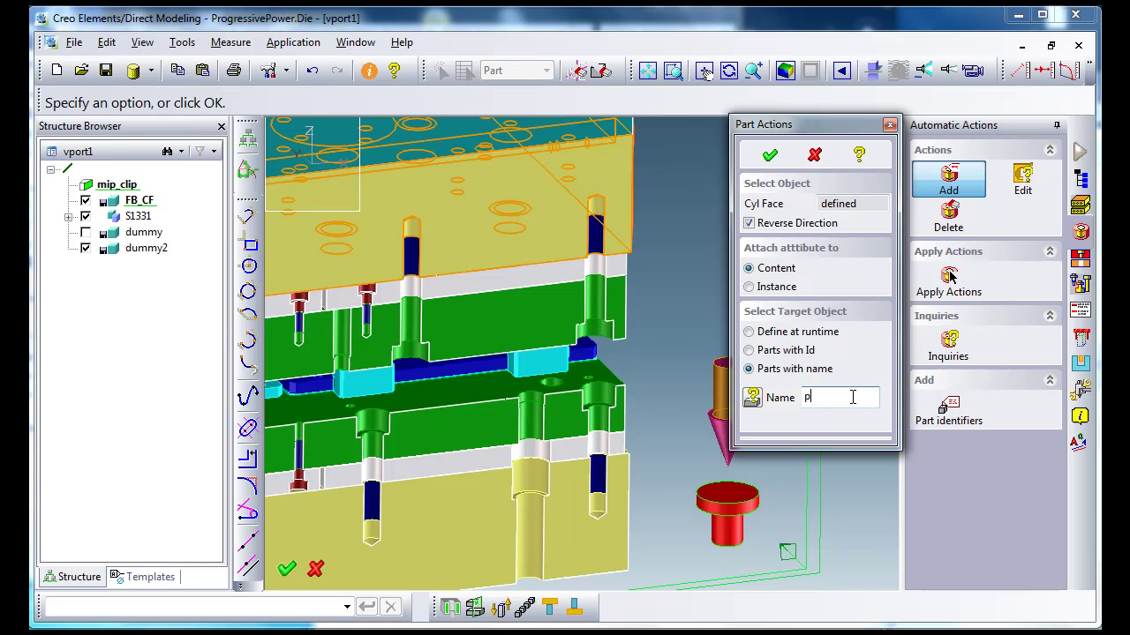
text(astra*superiore)
key(Return)
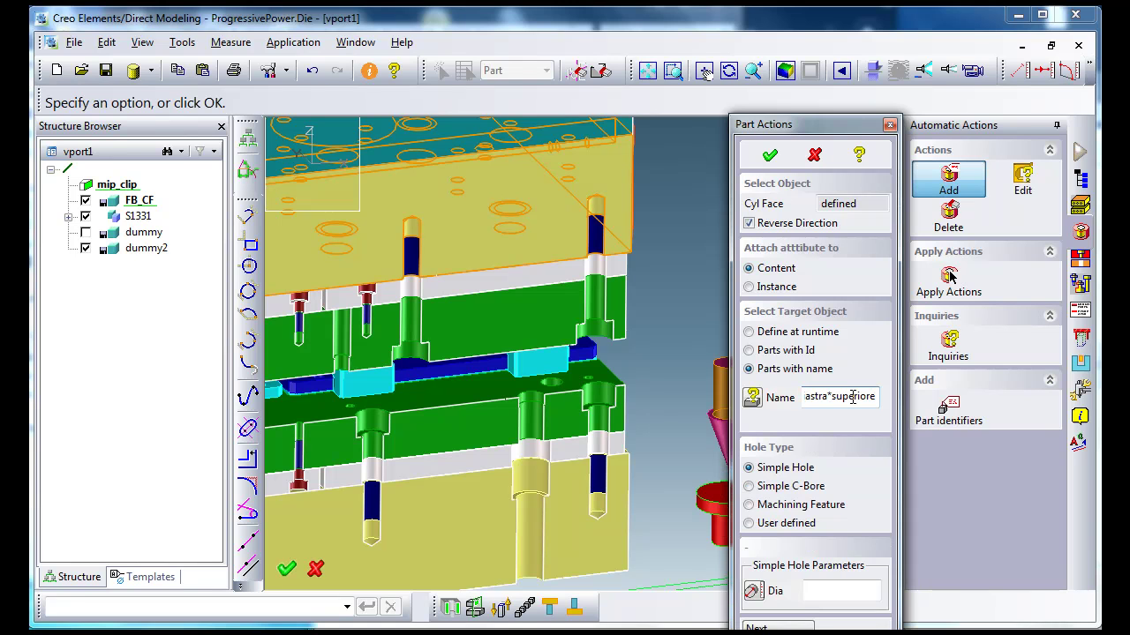
Step: Set the hole type to Machining Feature, take the M8 partial tapped blind hole from the lower yellow plate, and finish adding actions
drag(850, 125, 887, 33)
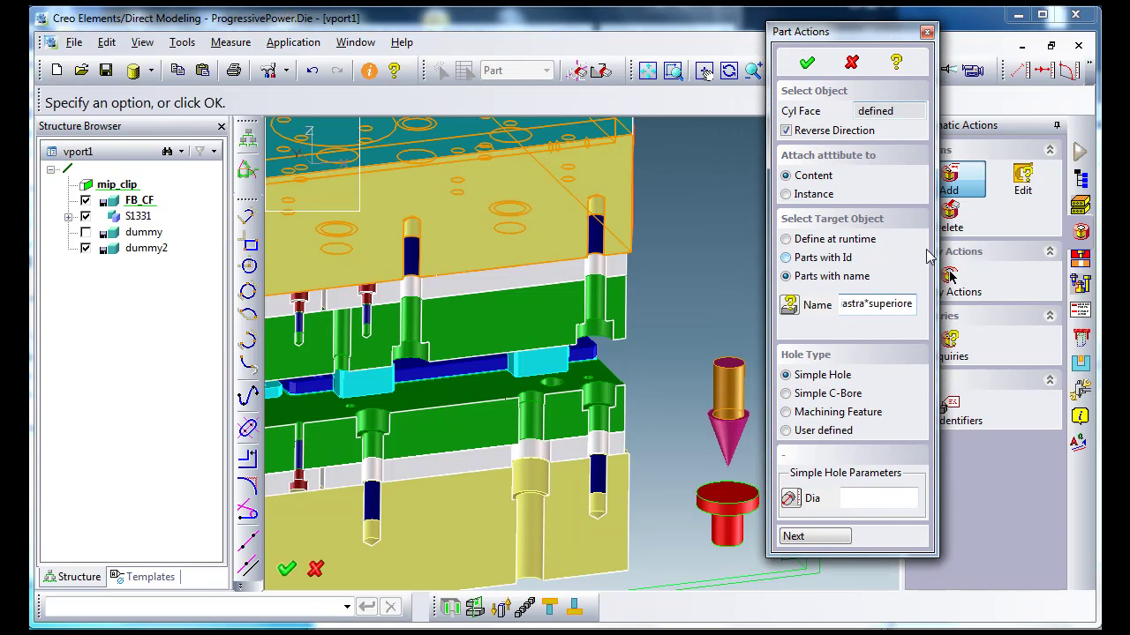
click(799, 413)
click(881, 477)
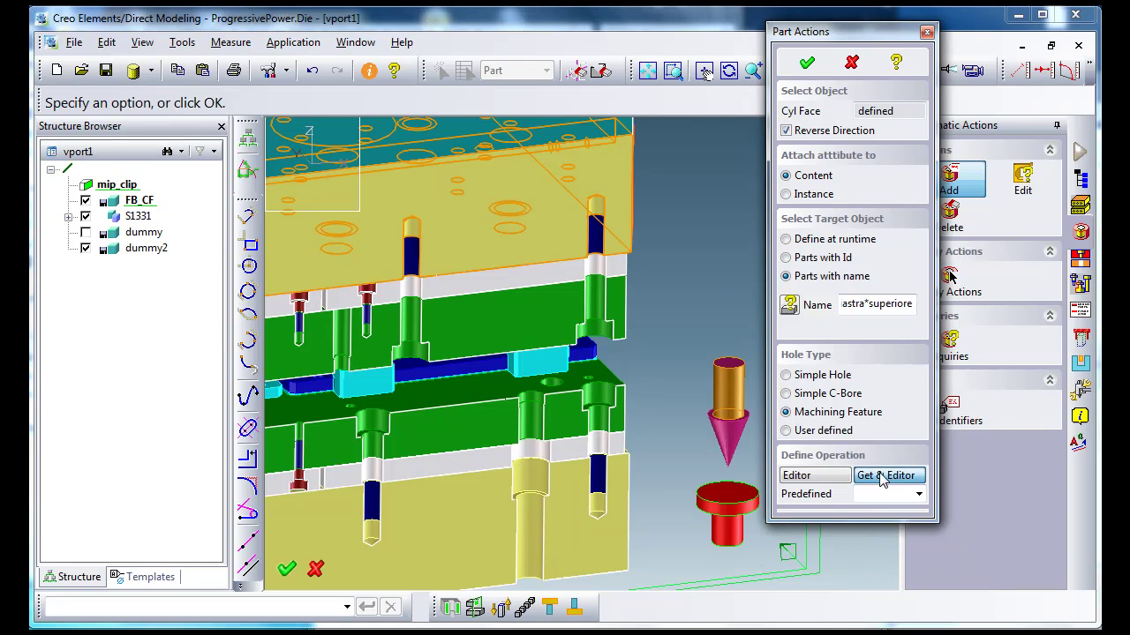
click(600, 483)
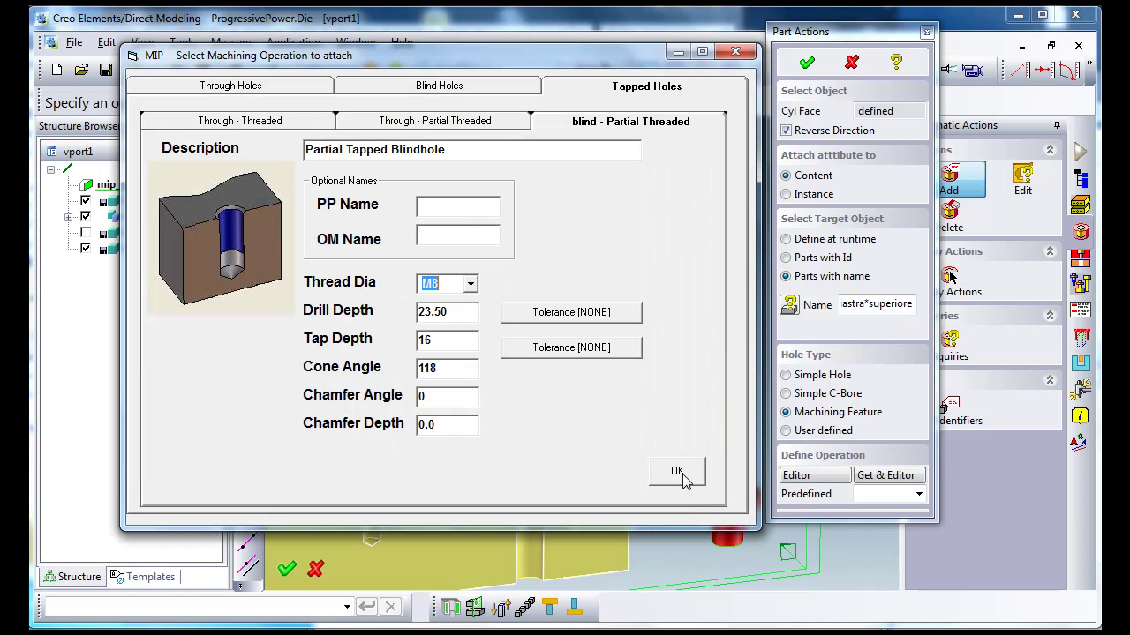
click(678, 472)
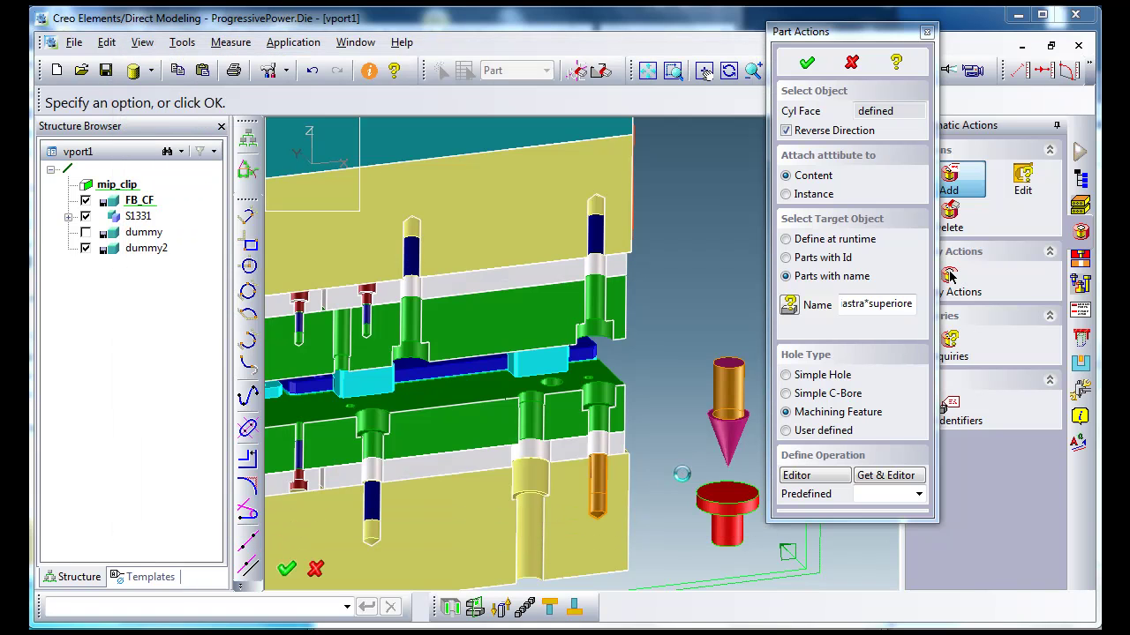
click(806, 61)
Step: Inquire all actions attached to the arrow part, examine each one's hole type and the thread size, and close the listing
click(949, 346)
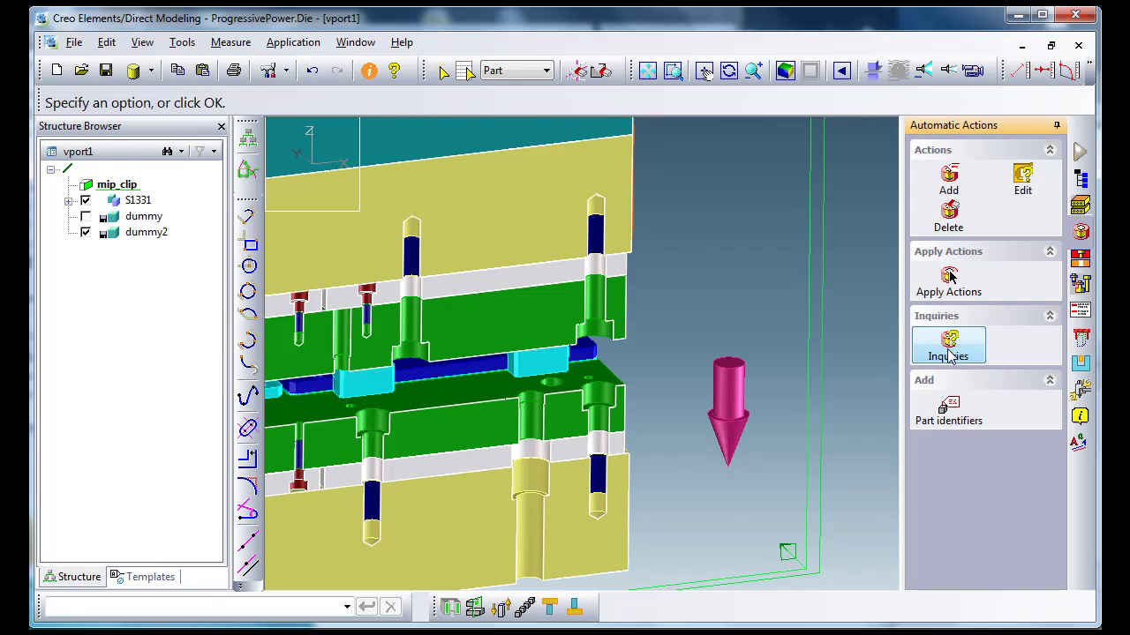
click(728, 399)
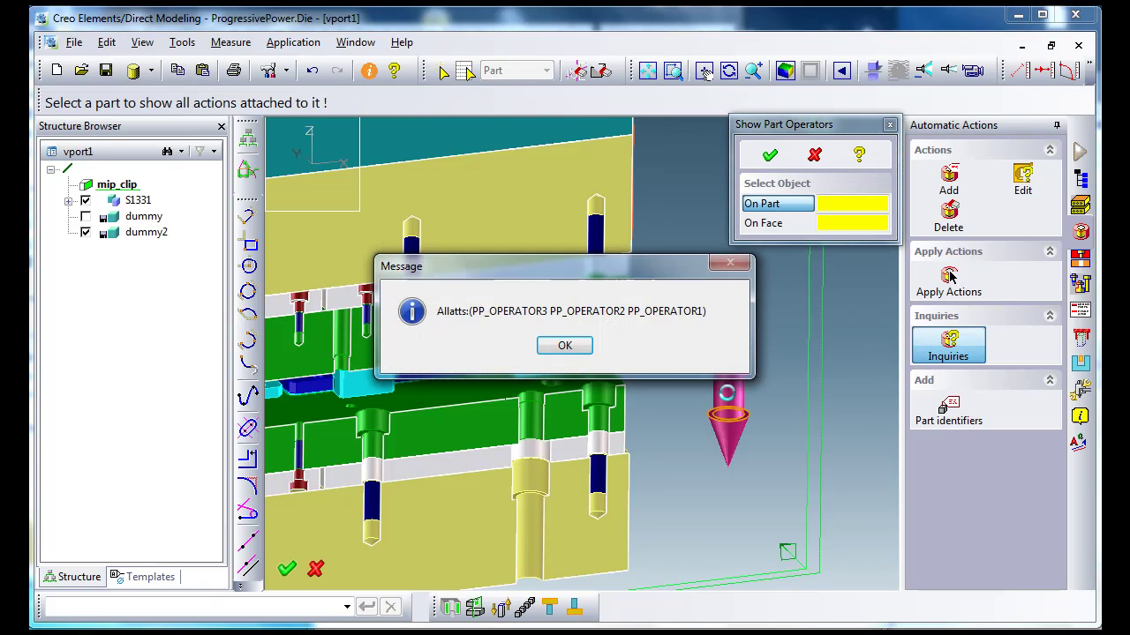
click(562, 343)
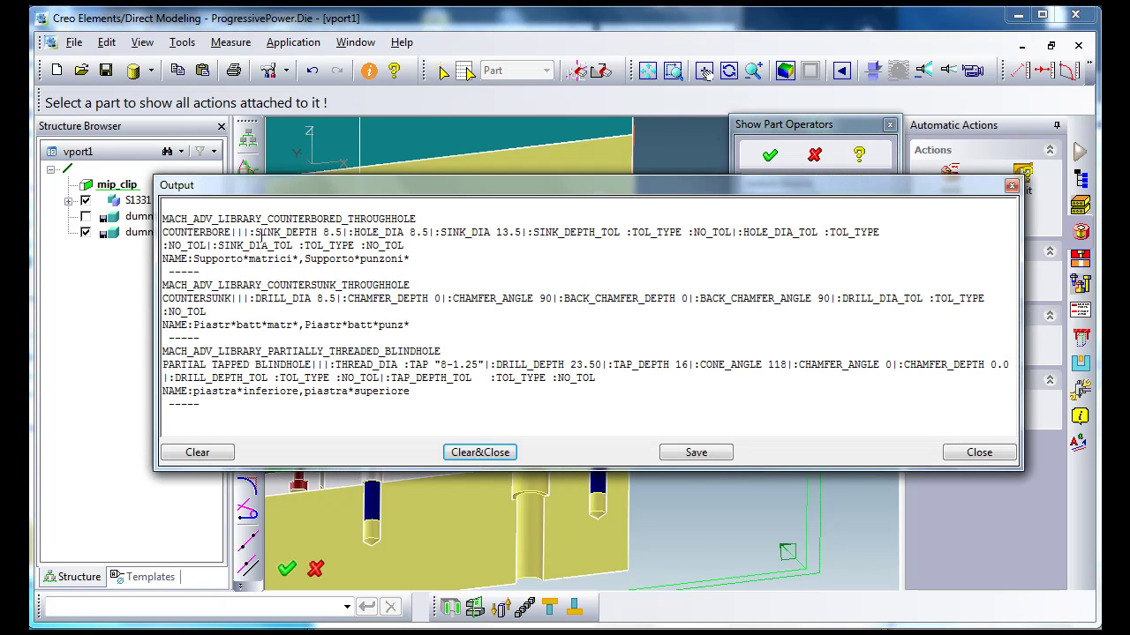
drag(444, 350, 165, 350)
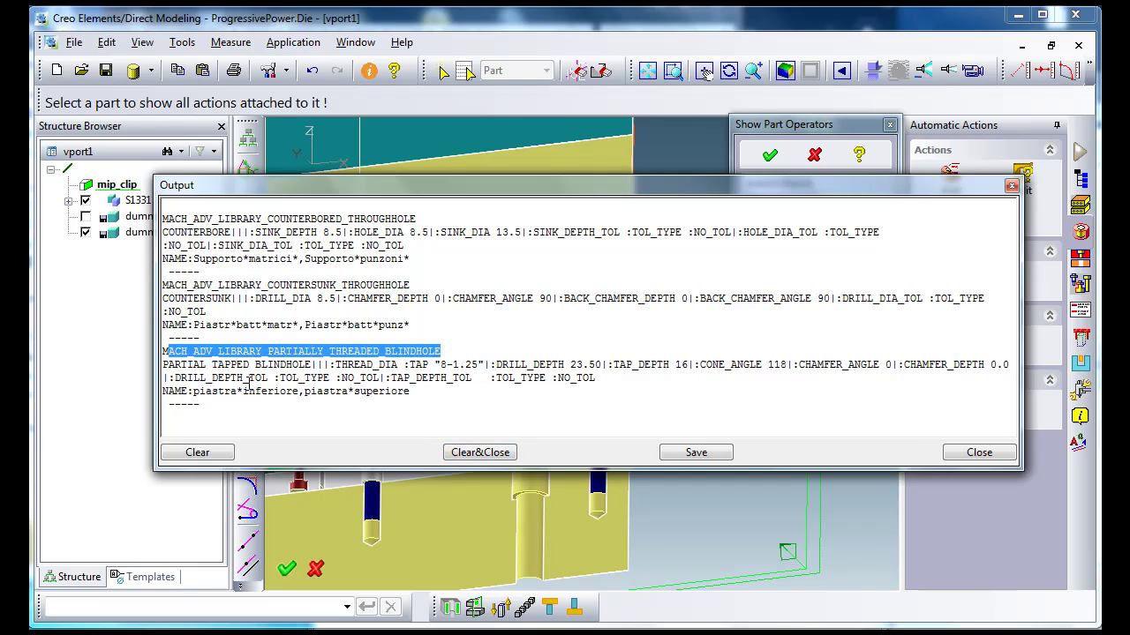
drag(481, 364, 440, 364)
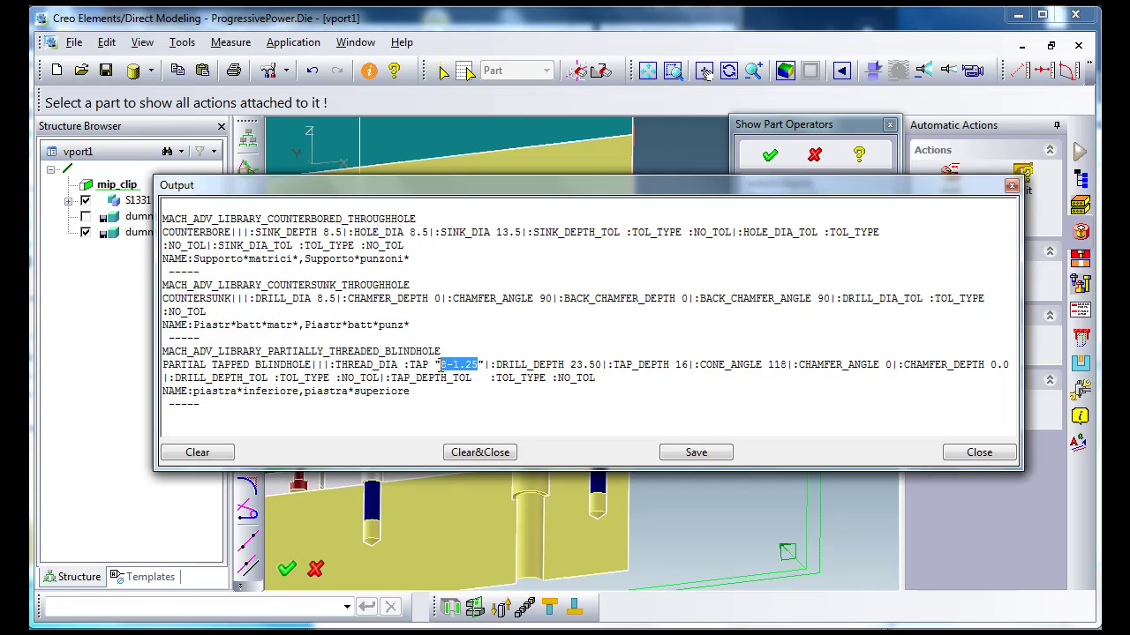
drag(413, 285, 214, 284)
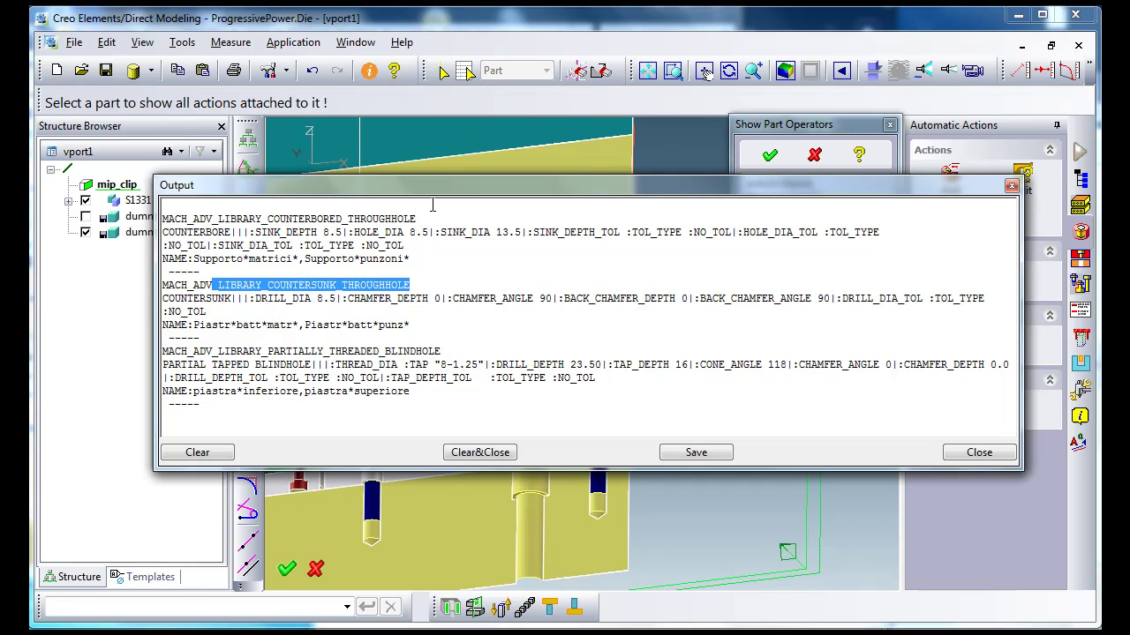
drag(419, 218, 203, 219)
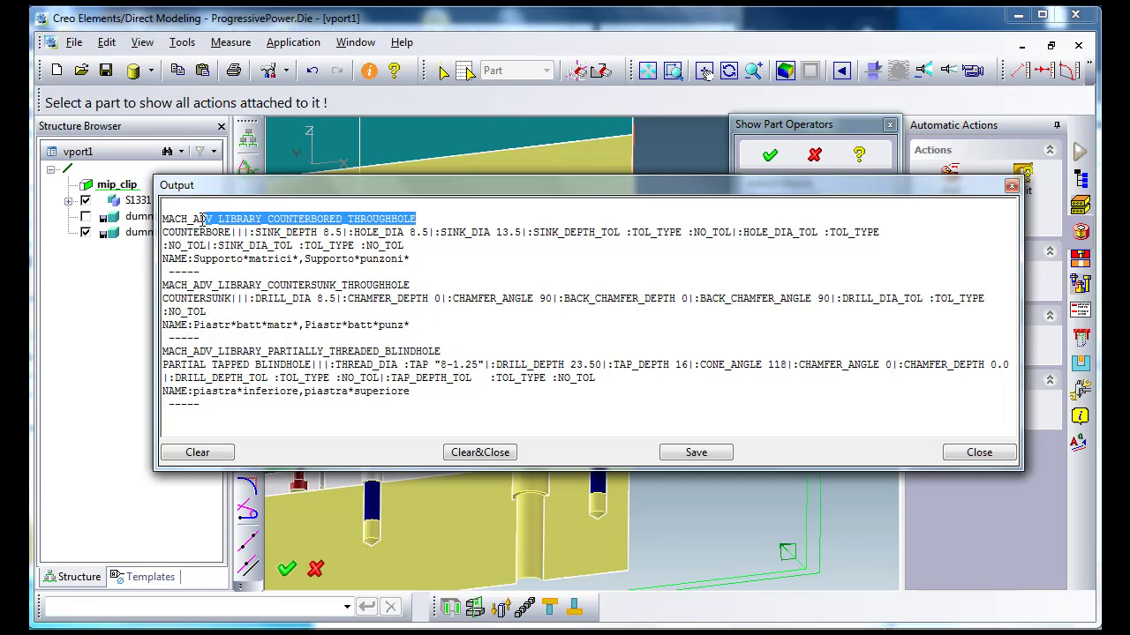
click(480, 451)
click(769, 154)
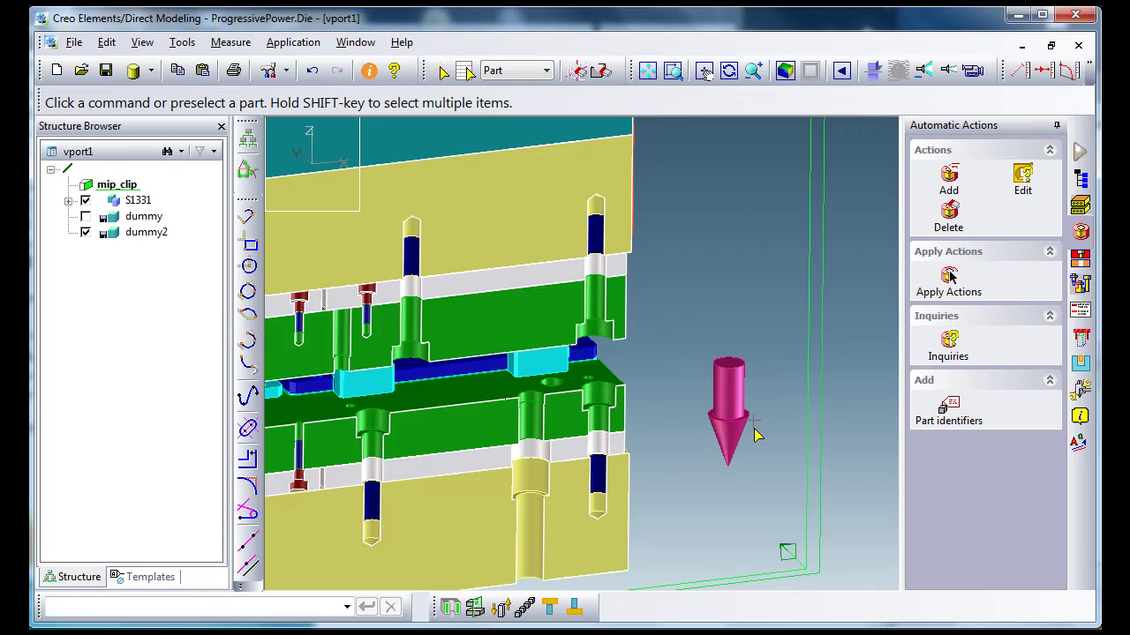
Step: Share the dummy2 arrow part from its top point to a point on the lower green plate's upper front edge
middle_drag(714, 485, 767, 289)
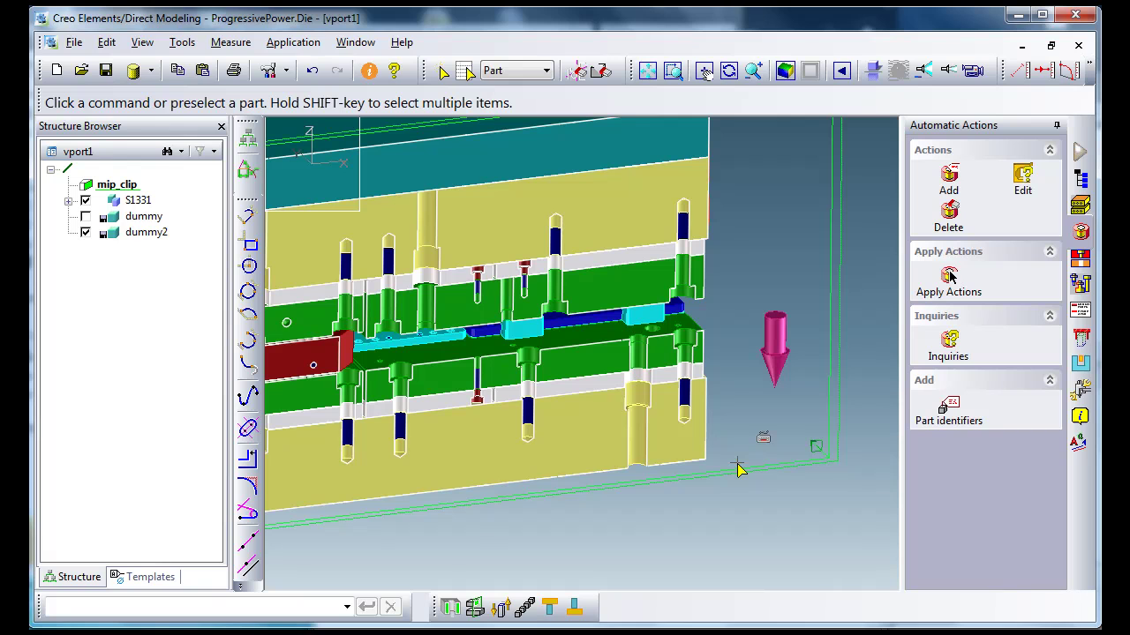
click(525, 609)
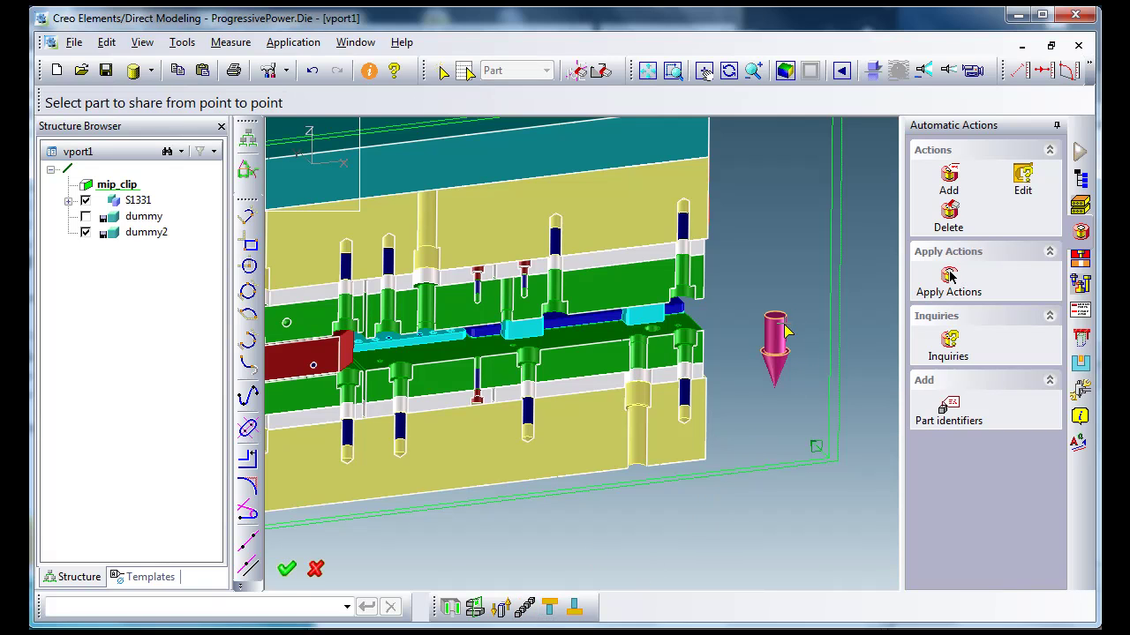
click(782, 326)
click(780, 323)
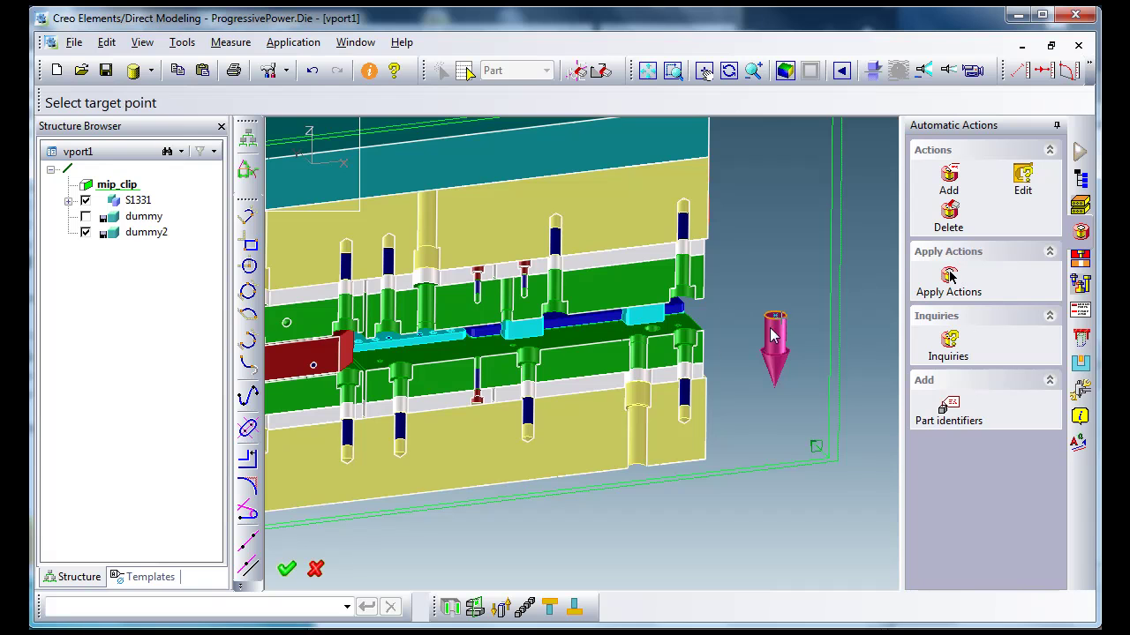
click(587, 349)
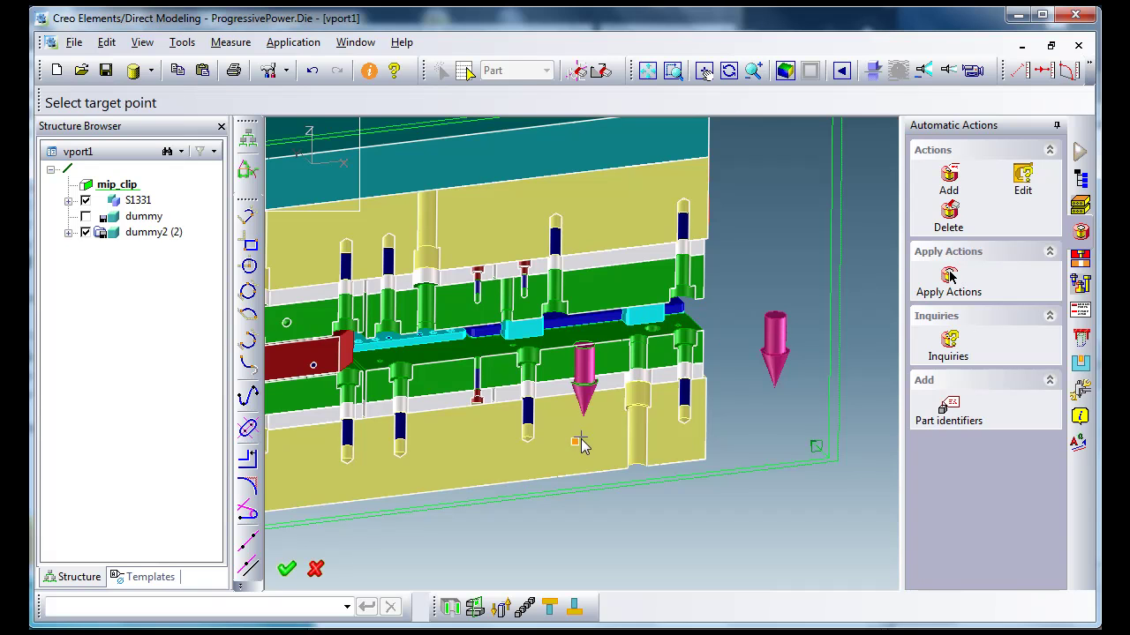
Step: Place two more shared dummy2 arrows on the lower green plate's upper front edge, at mid-plate and below the red block, and finish sharing
scroll(670, 431, up, 3)
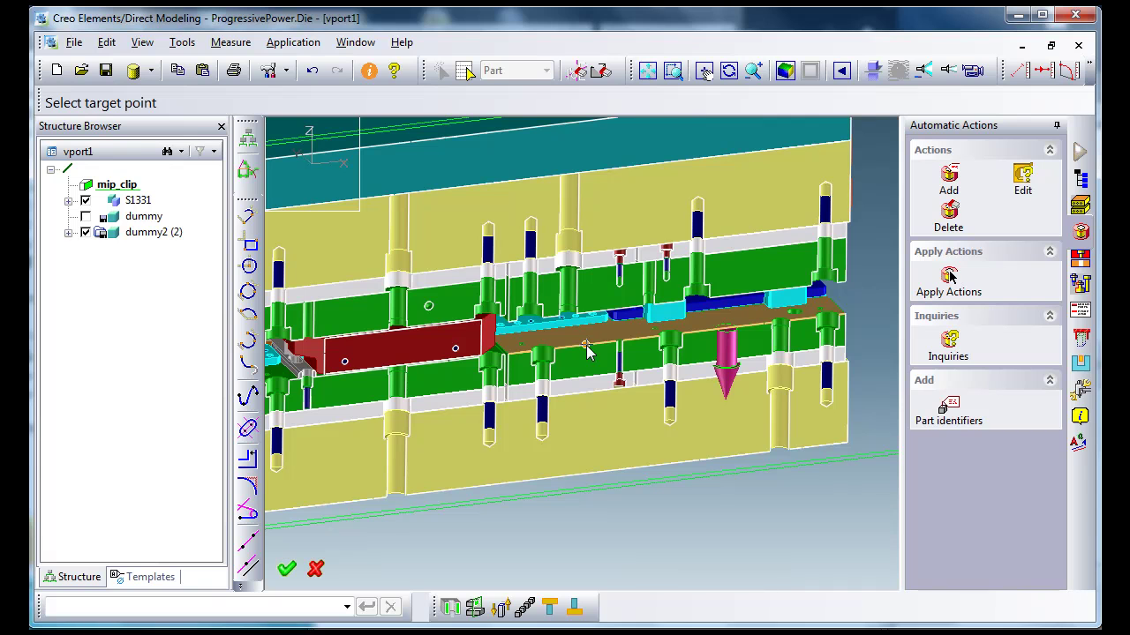
click(587, 349)
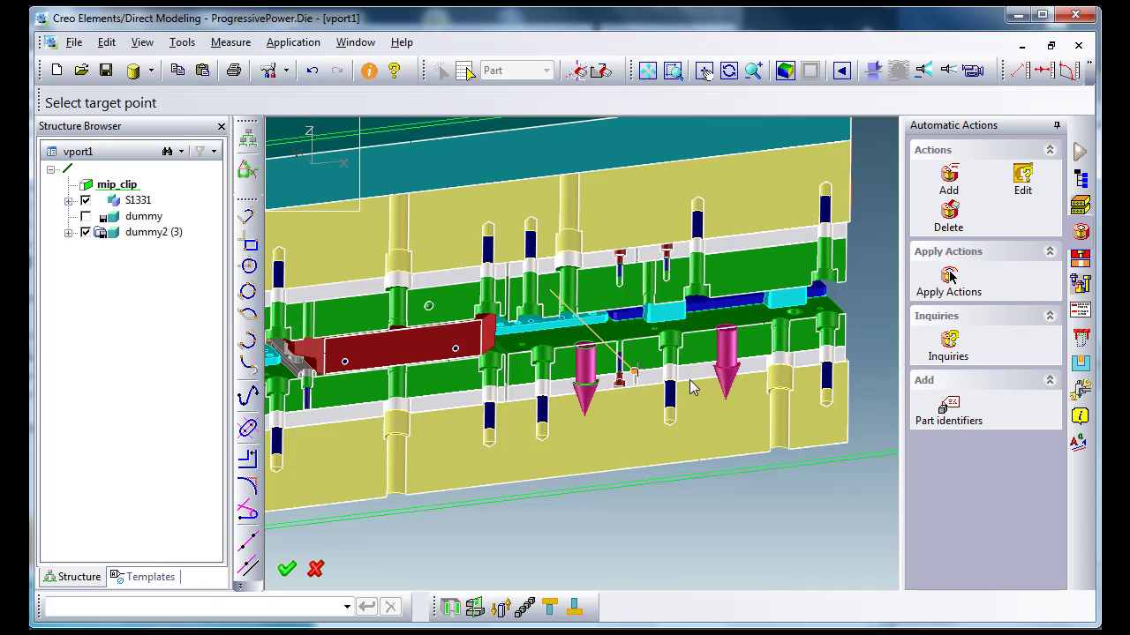
middle_drag(584, 418, 587, 542)
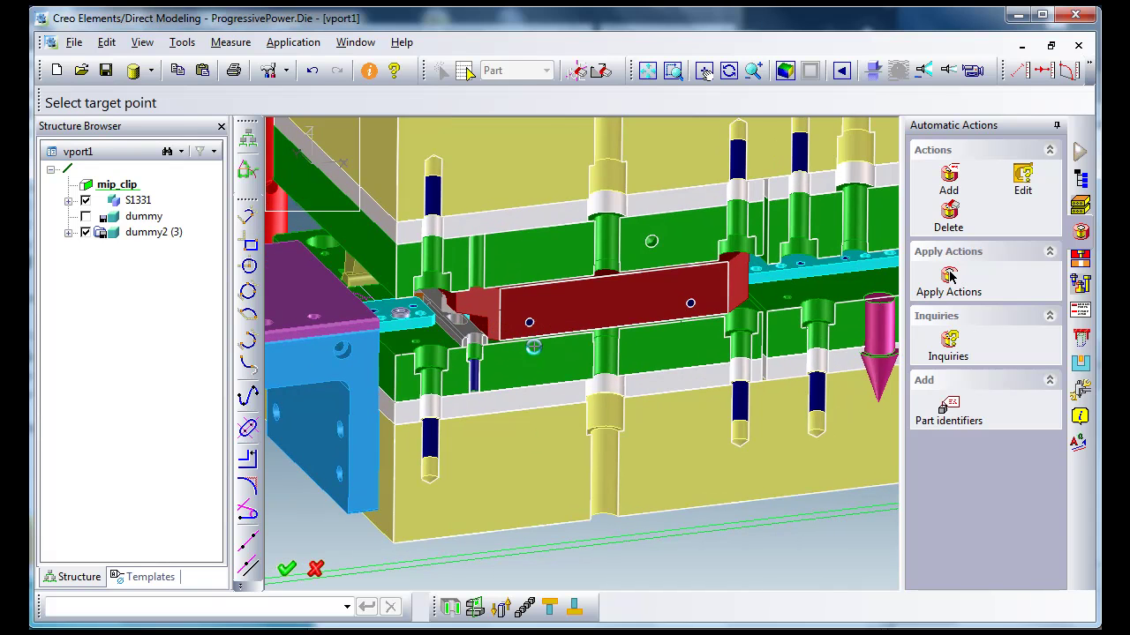
click(533, 347)
middle_drag(550, 480, 601, 325)
middle_drag(657, 384, 642, 379)
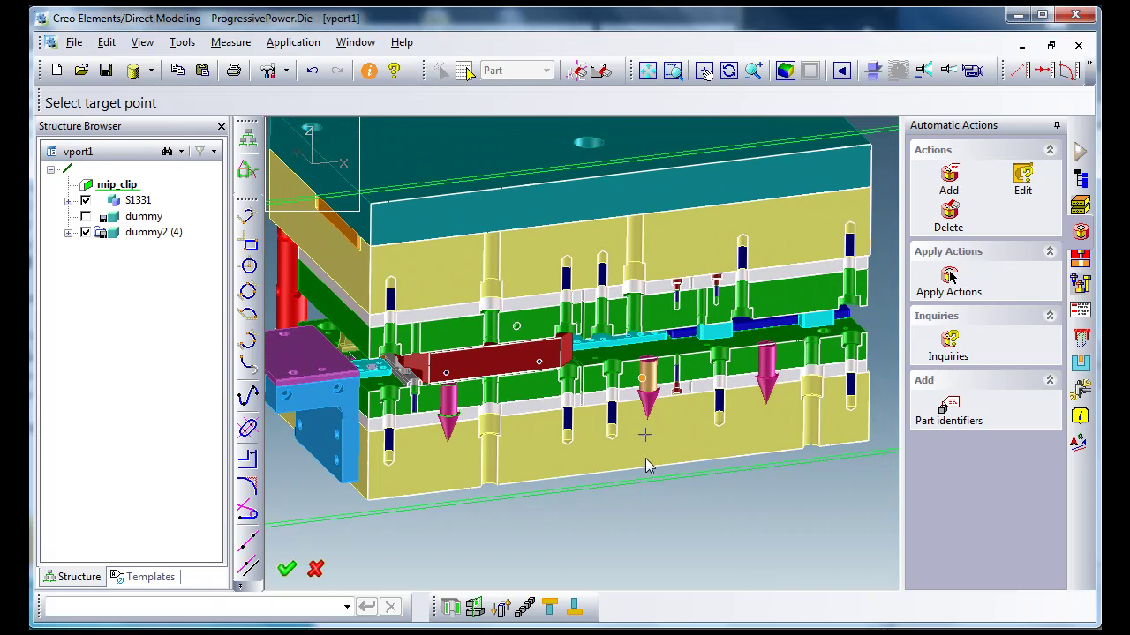
middle_click(661, 513)
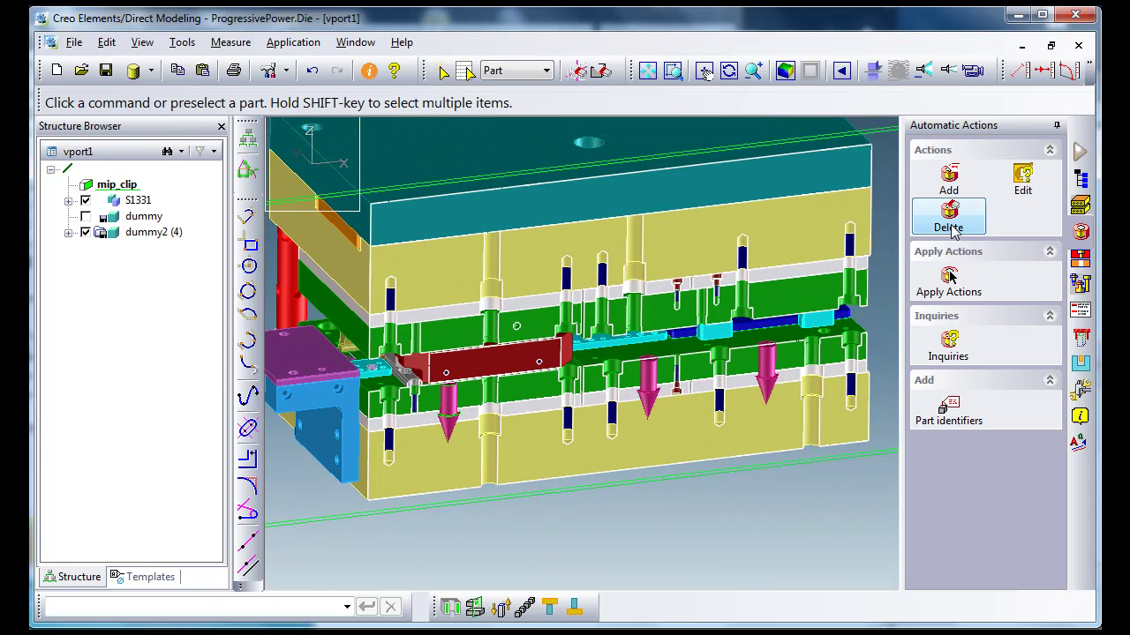
Step: Start Apply Actions and select the three dummy2 arrows placed on the lower green plate as the parts with defined actions
click(951, 279)
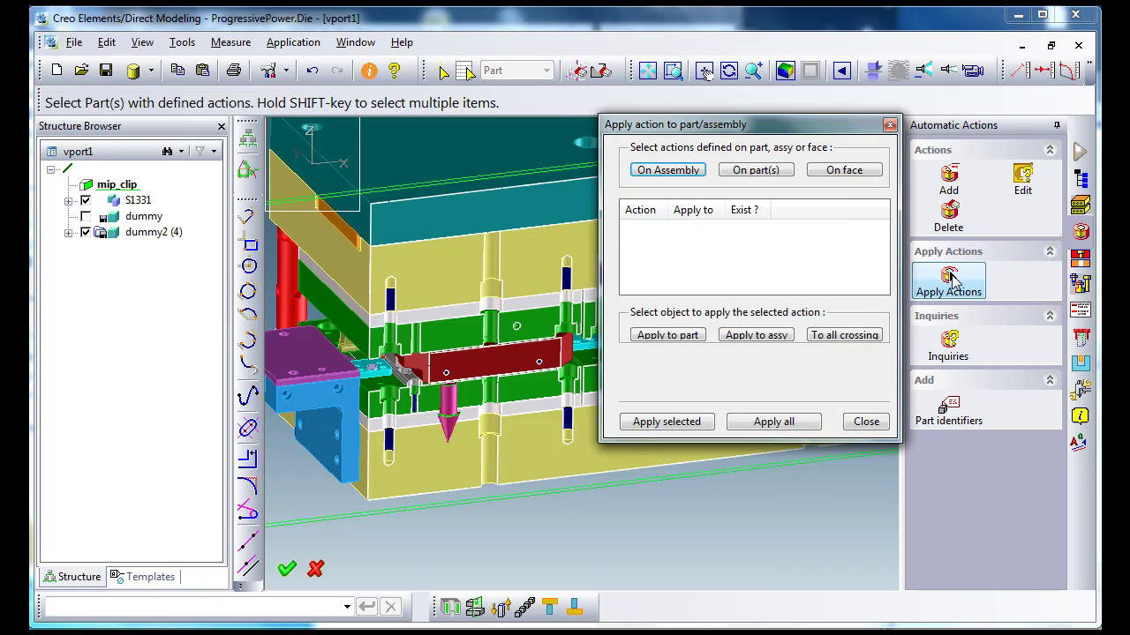
drag(813, 132, 310, 192)
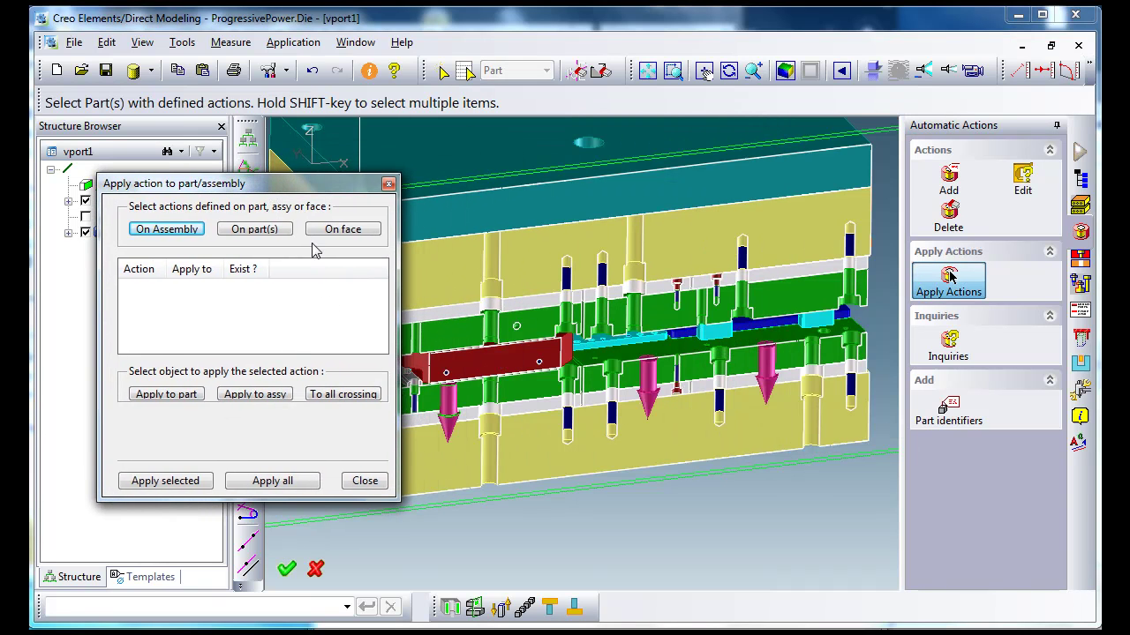
click(451, 406)
click(651, 380)
click(764, 375)
middle_click(753, 485)
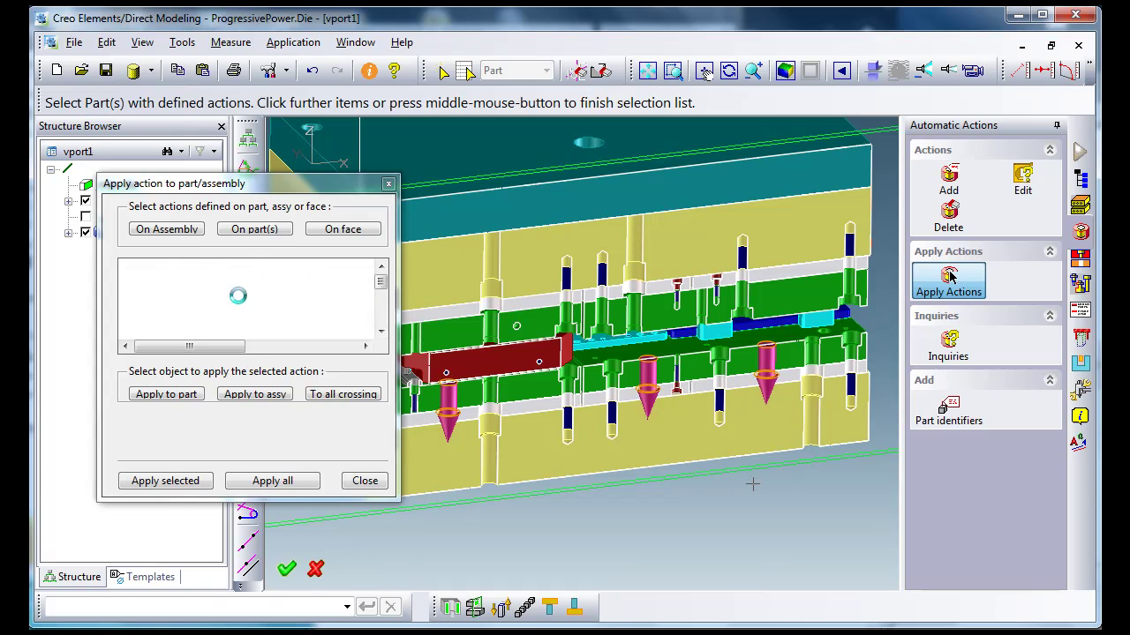
Step: Review the listed actions with their target names and existing parts, and apply all of them to the die
mouse_move(381, 284)
mouse_down()
mouse_move(384, 324)
mouse_move(387, 284)
mouse_up()
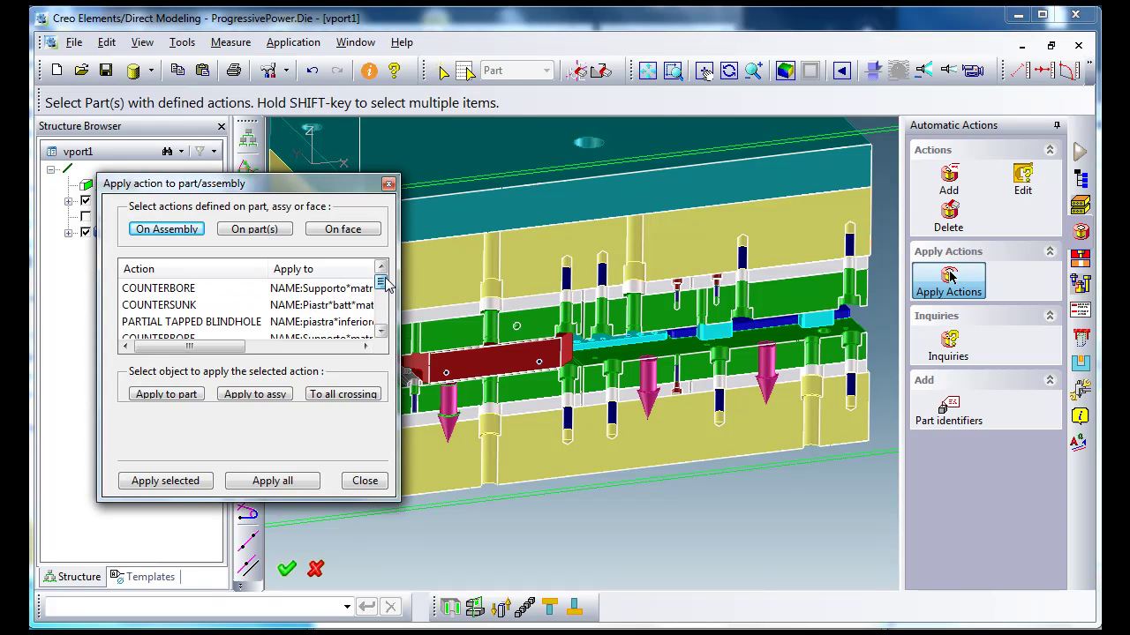
drag(189, 346, 345, 347)
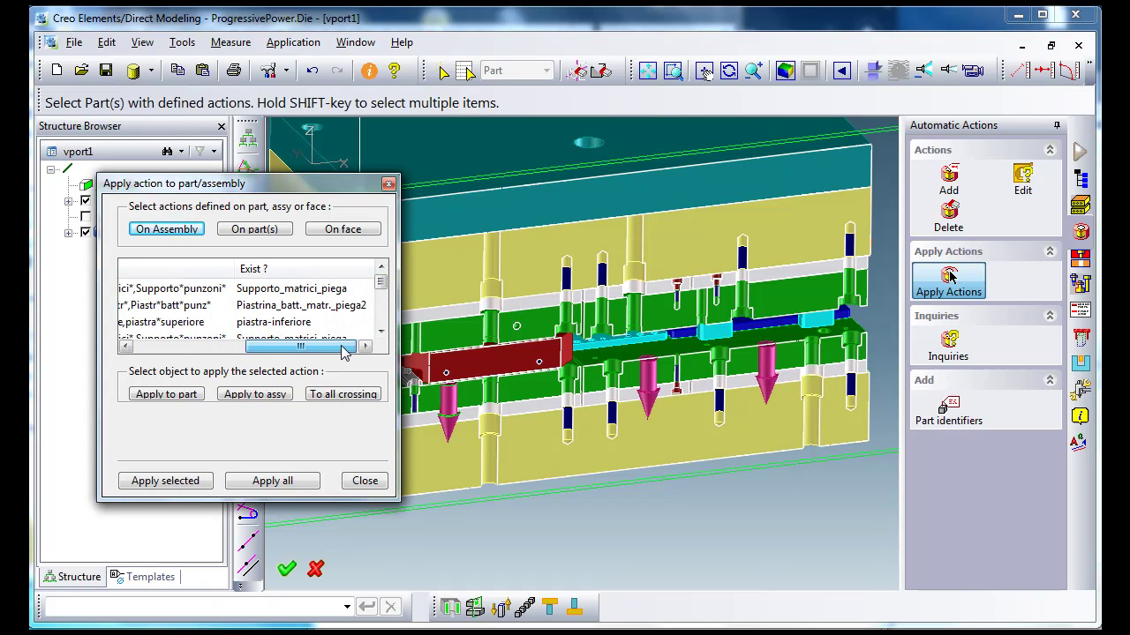
mouse_move(381, 293)
mouse_down()
mouse_move(382, 315)
mouse_move(390, 291)
mouse_up()
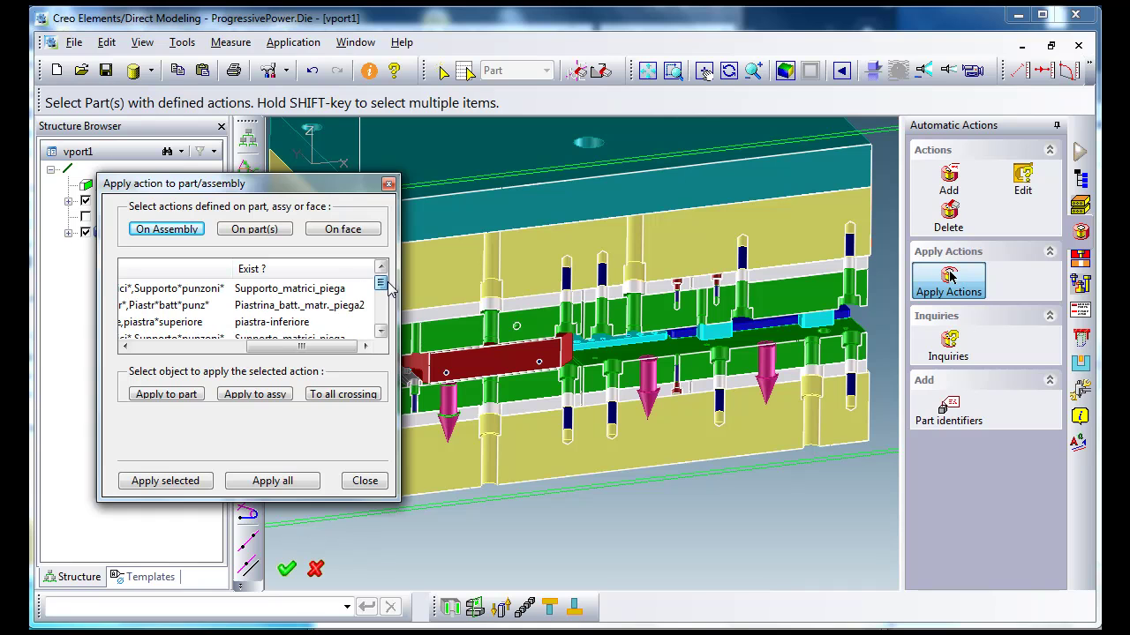
click(282, 485)
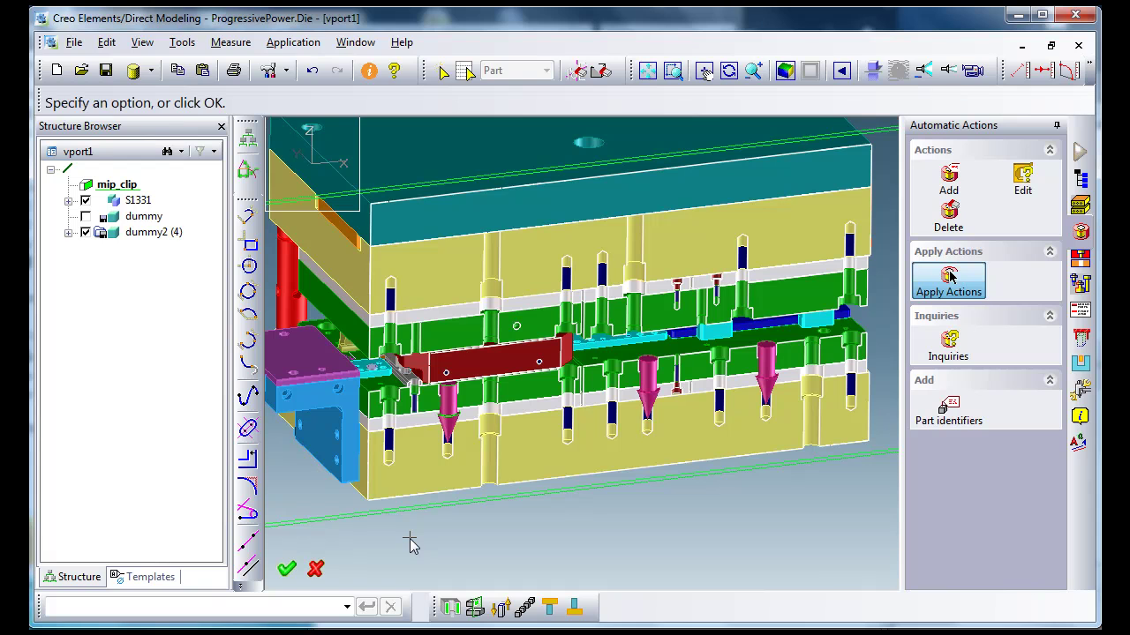
Step: Hide the dummy2 arrows and examine the holes cut through the lower die plates
click(86, 233)
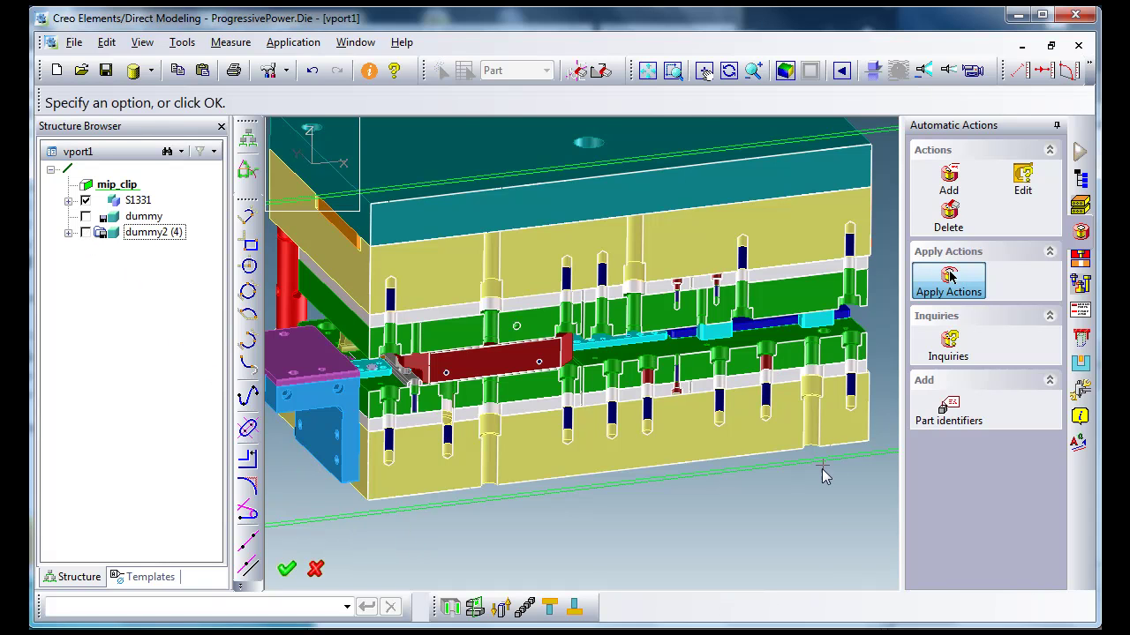
scroll(756, 468, up, 4)
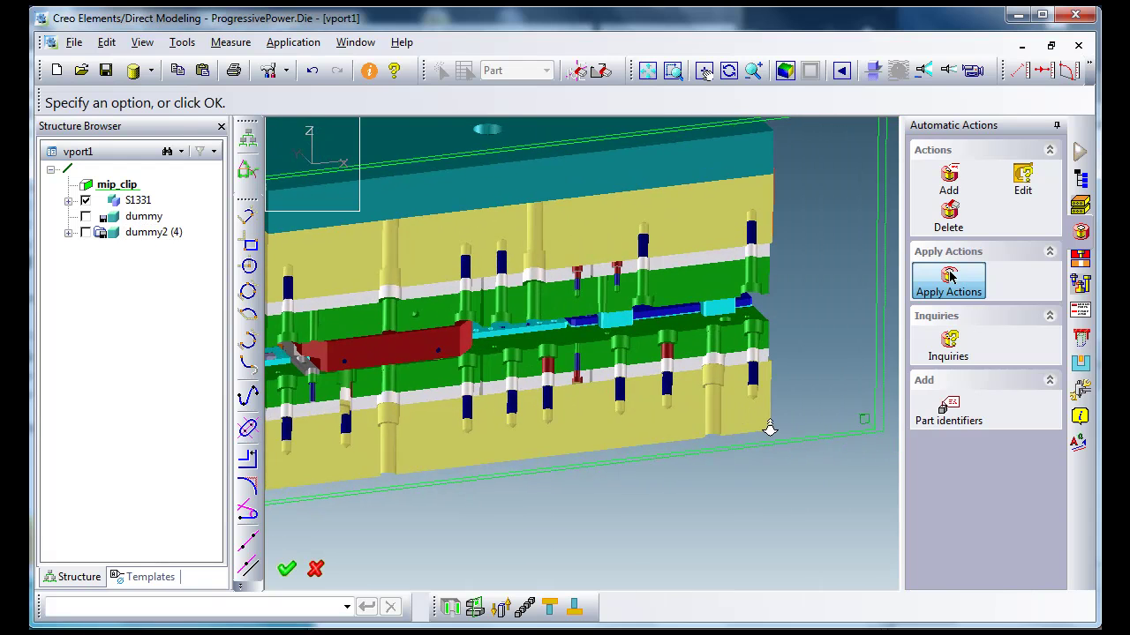
scroll(771, 532, down, 1)
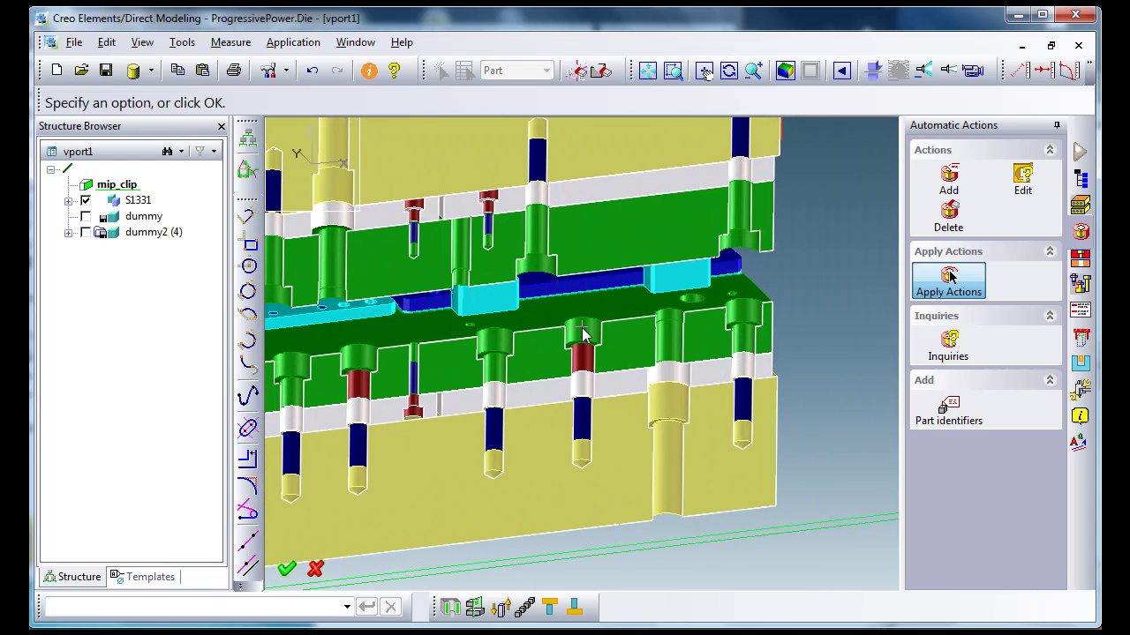
right_drag(554, 422, 610, 411)
right_drag(463, 469, 589, 466)
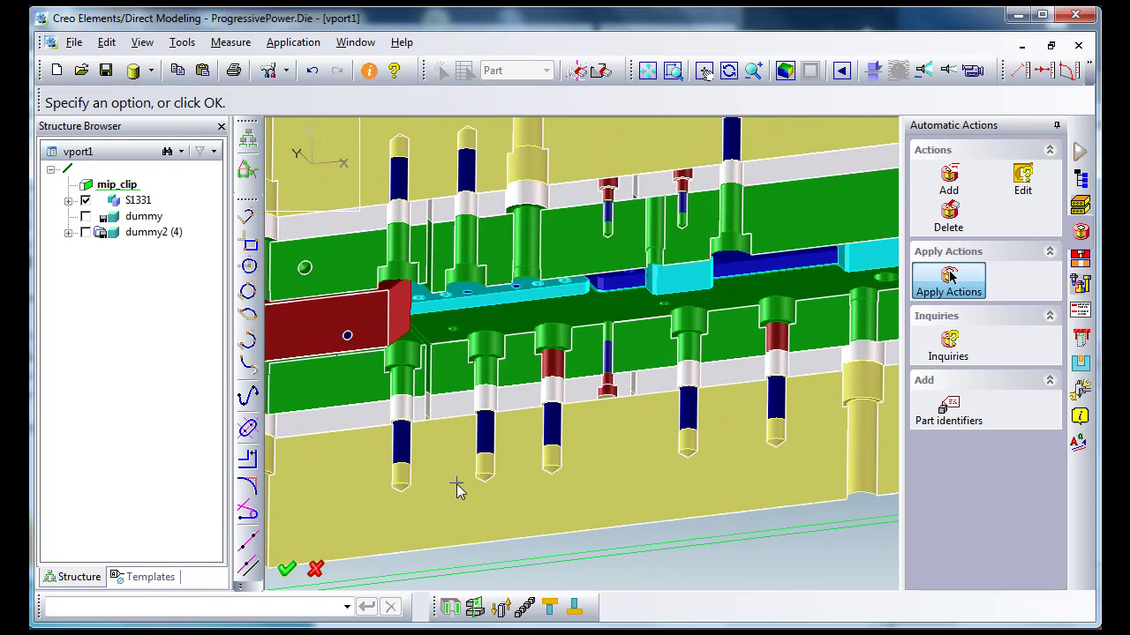
mouse_move(454, 490)
middle_down()
mouse_move(592, 471)
mouse_move(536, 453)
mouse_move(578, 438)
mouse_move(415, 438)
mouse_move(769, 430)
mouse_move(774, 469)
mouse_move(759, 385)
middle_up()
mouse_move(764, 448)
ctrl+middle_down()
mouse_move(777, 362)
mouse_move(720, 369)
mouse_move(724, 382)
ctrl+middle_up()
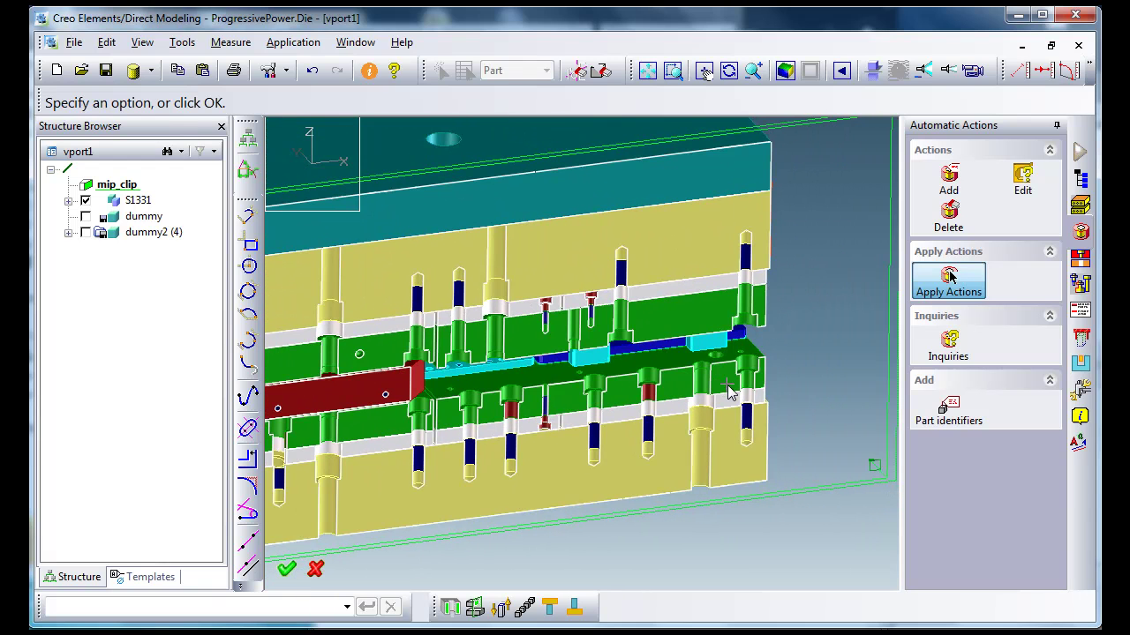
Step: Show the dummy2 arrows again and start turning a part around
click(86, 232)
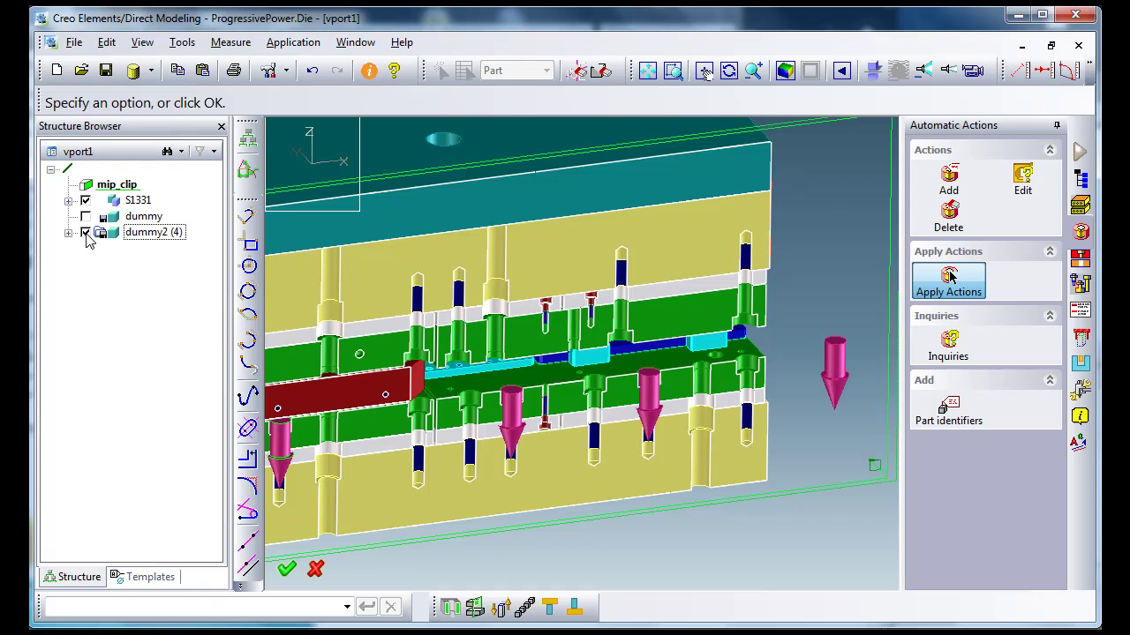
click(500, 609)
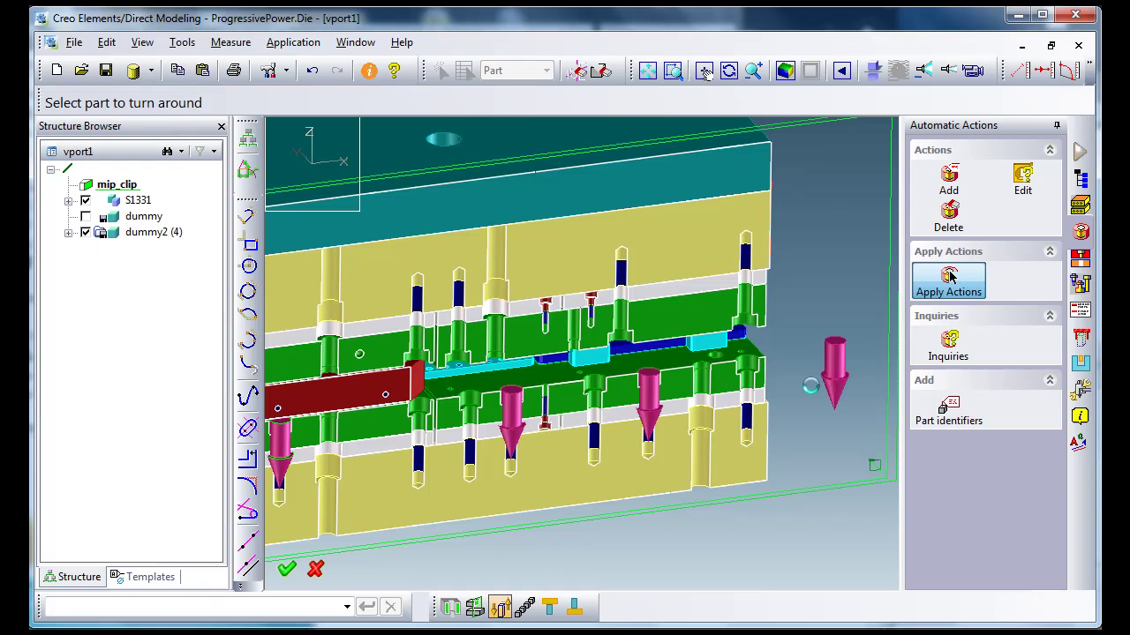
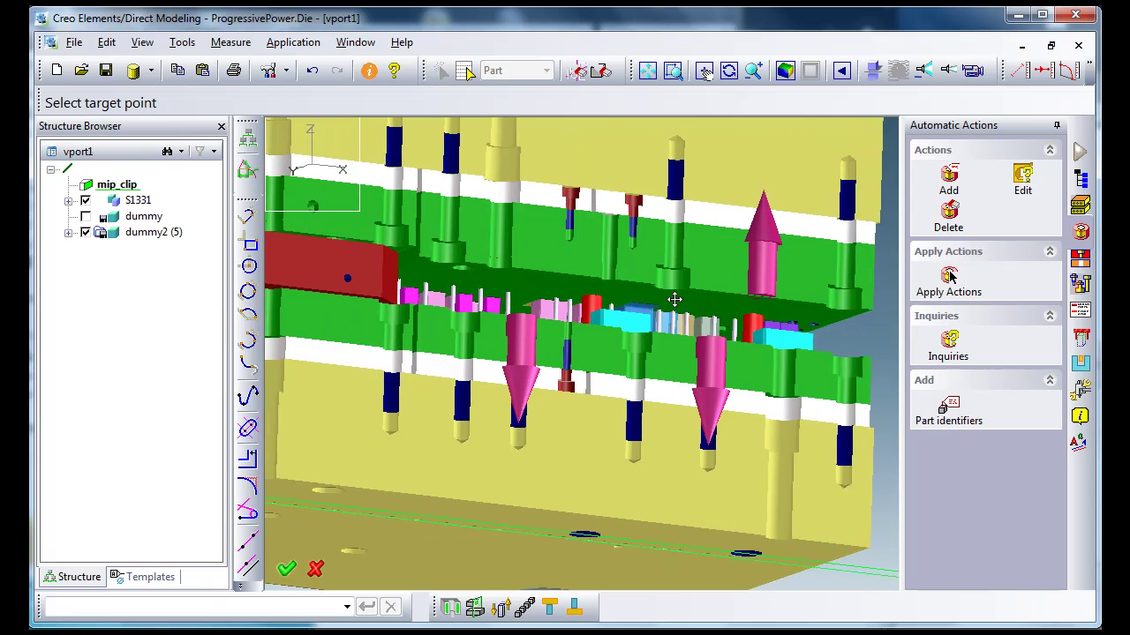
Step: Hide the red bar at the die's front and place another upward dummy2 copy on the lower front edge of the exposed upper green plate
middle_drag(545, 296, 685, 294)
middle_drag(606, 286, 700, 304)
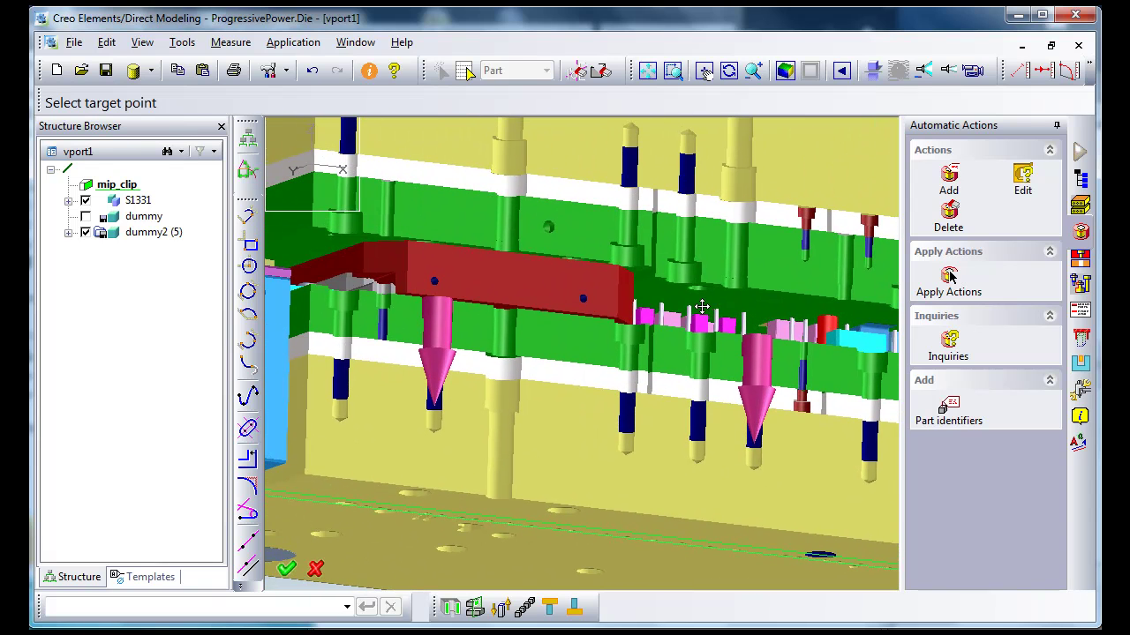
click(931, 73)
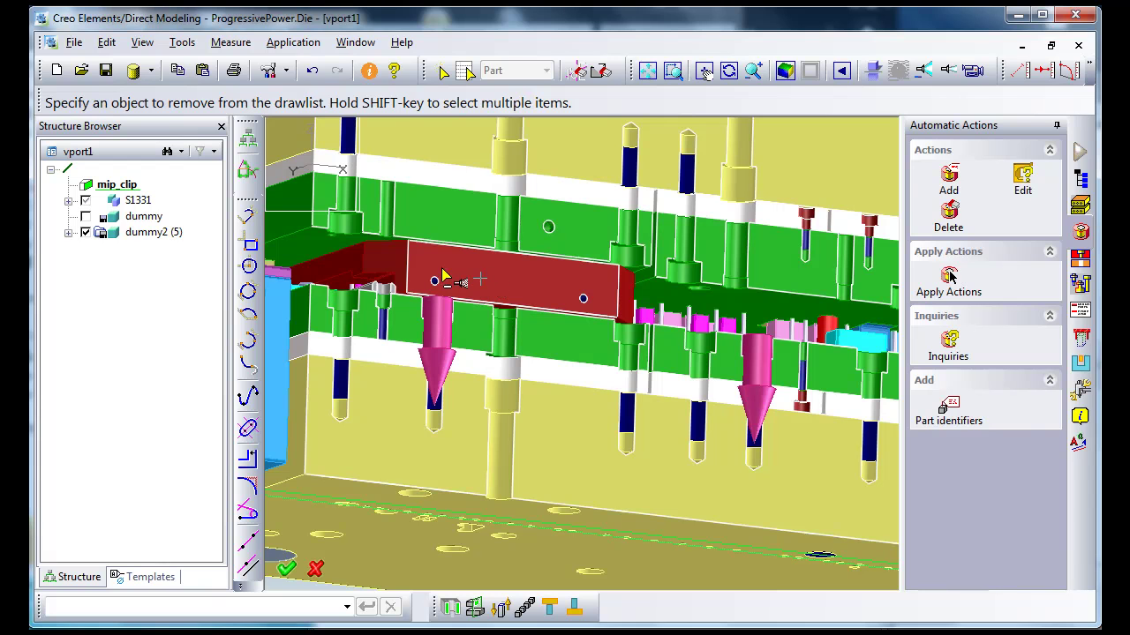
click(402, 267)
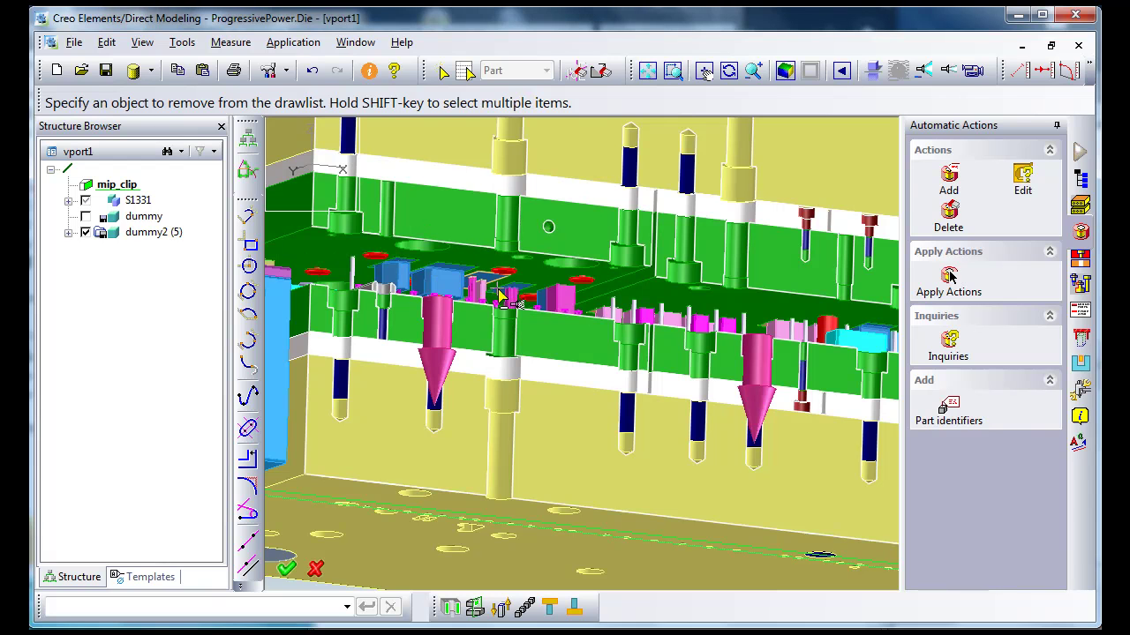
middle_click(592, 412)
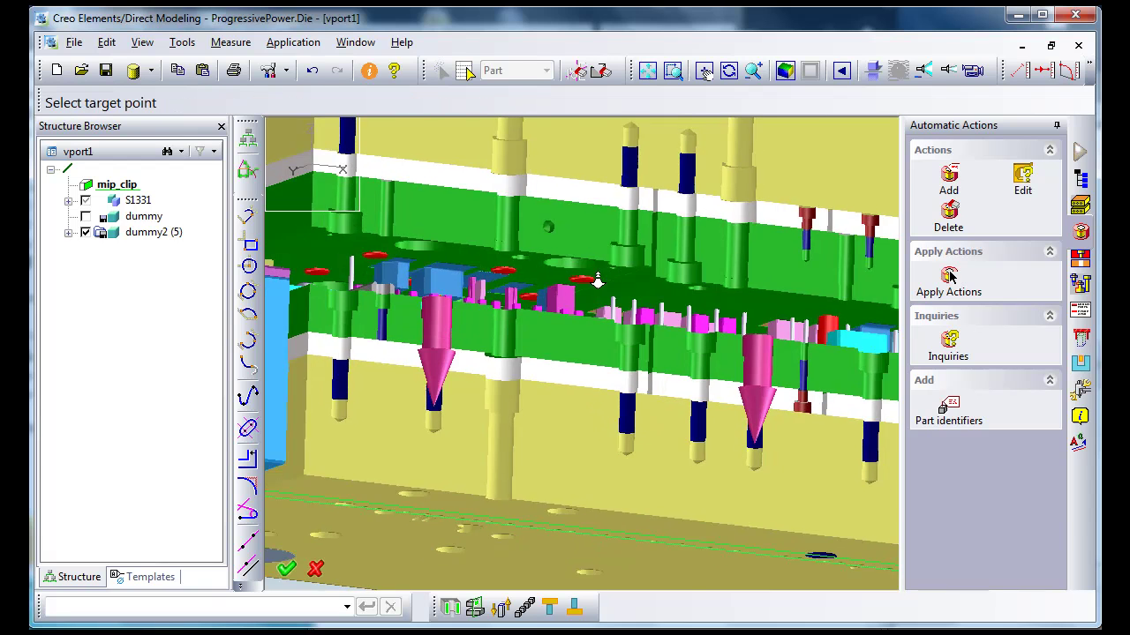
scroll(597, 256, up, 2)
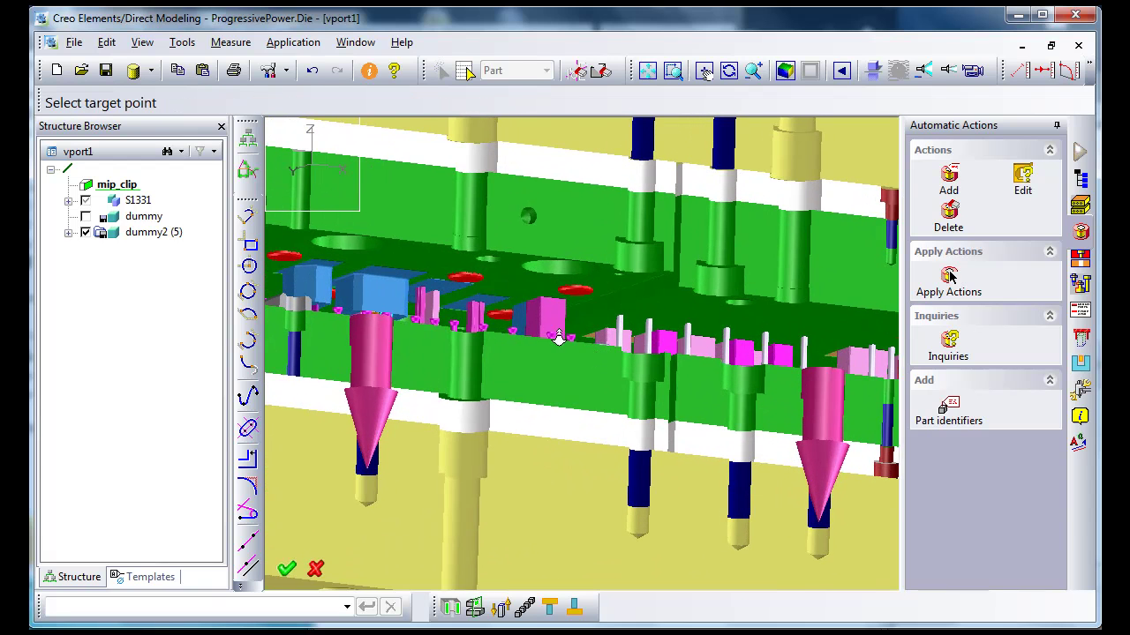
click(419, 241)
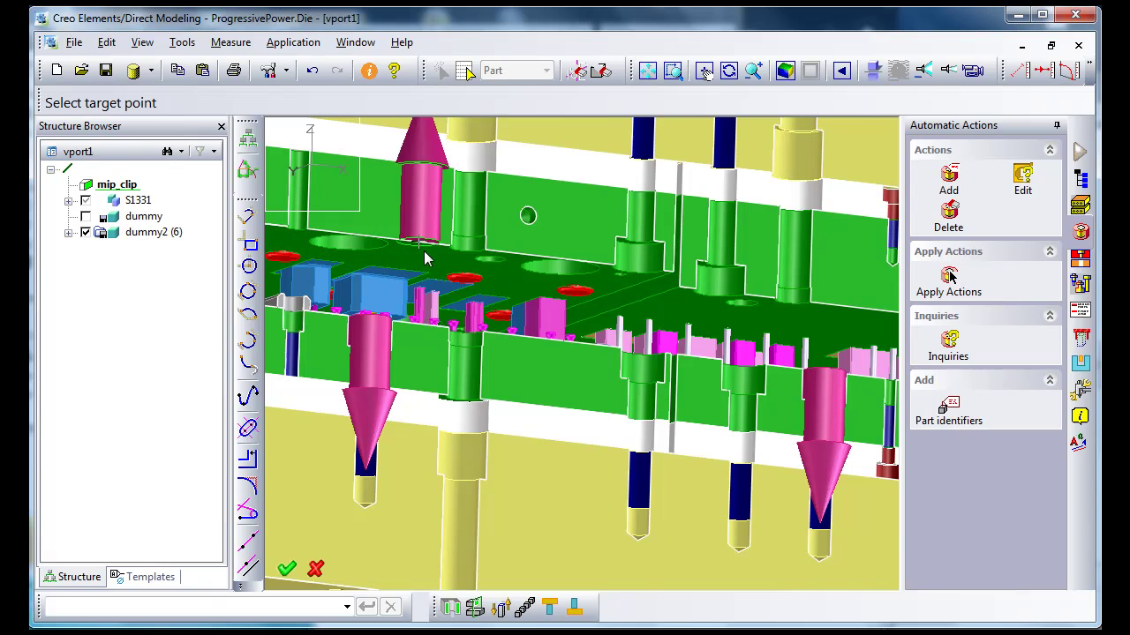
Step: Start Apply Actions and select the two upward dummy2 arrows on the upper green plates as the parts with defined actions
middle_drag(498, 340, 555, 333)
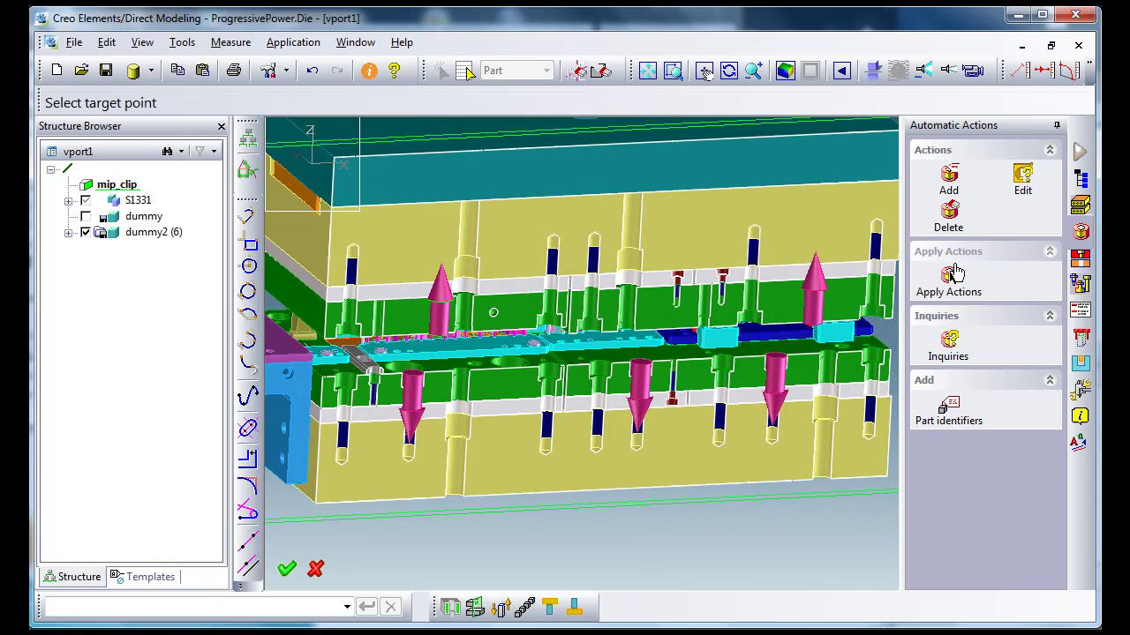
click(949, 278)
click(759, 167)
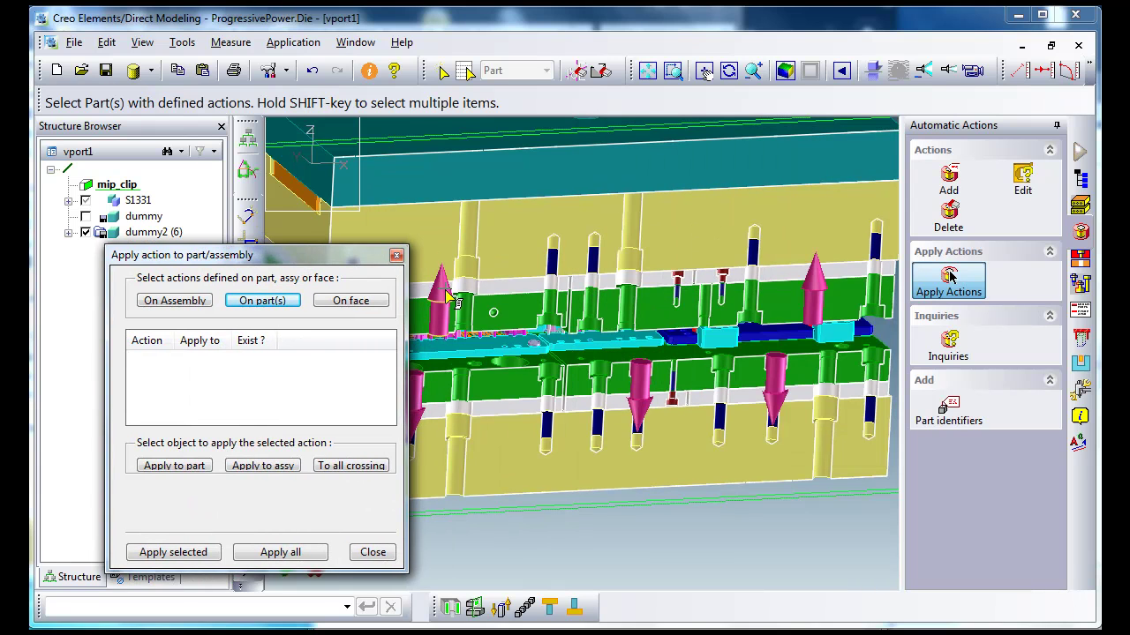
click(449, 298)
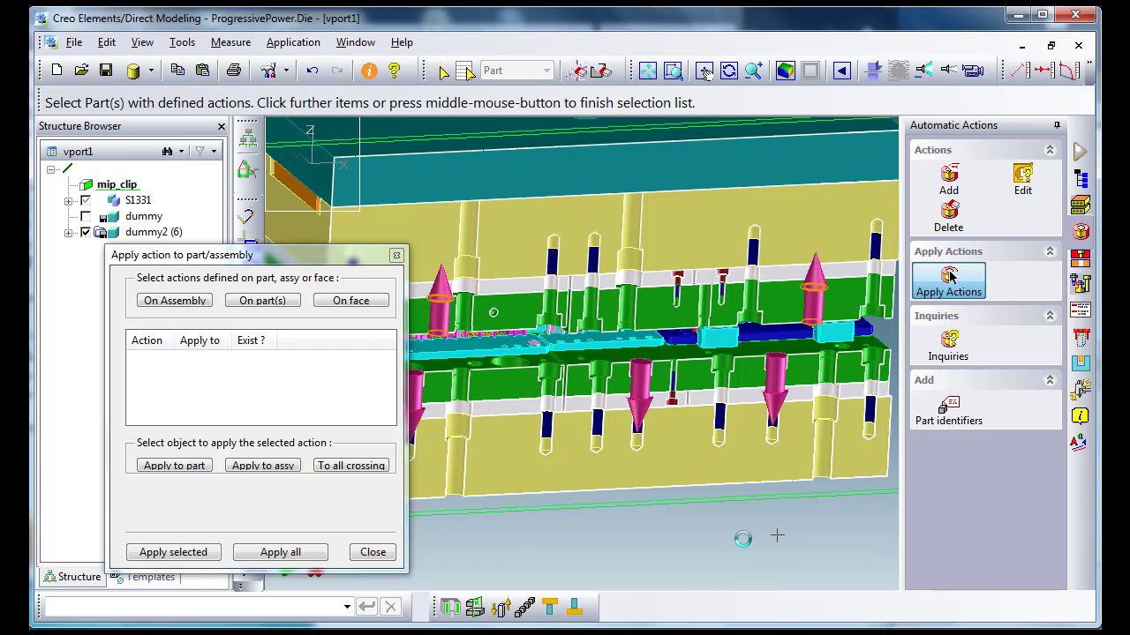
middle_click(648, 518)
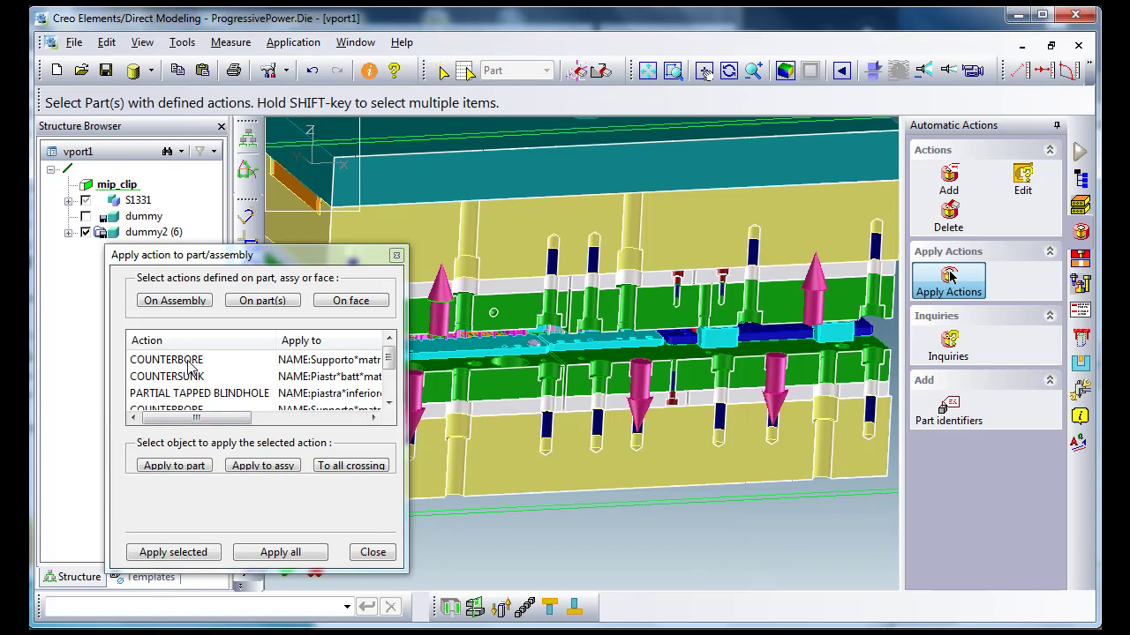
Step: Review the listed actions with their target names and existing parts, and apply all of them to the upper die plates
drag(385, 364, 388, 391)
drag(214, 417, 390, 383)
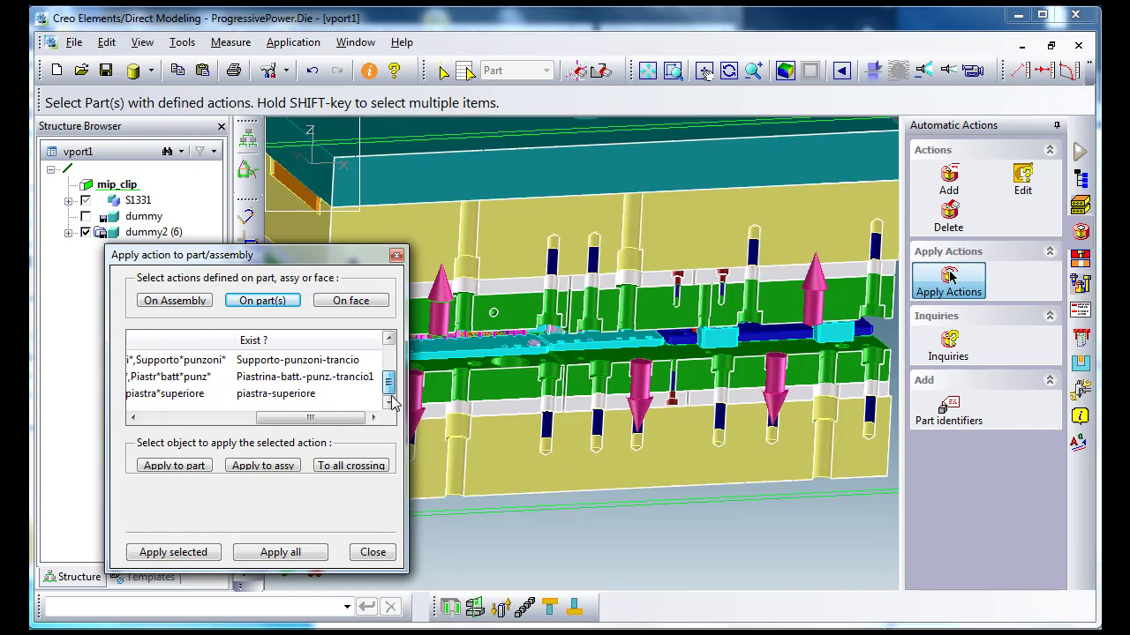
click(290, 554)
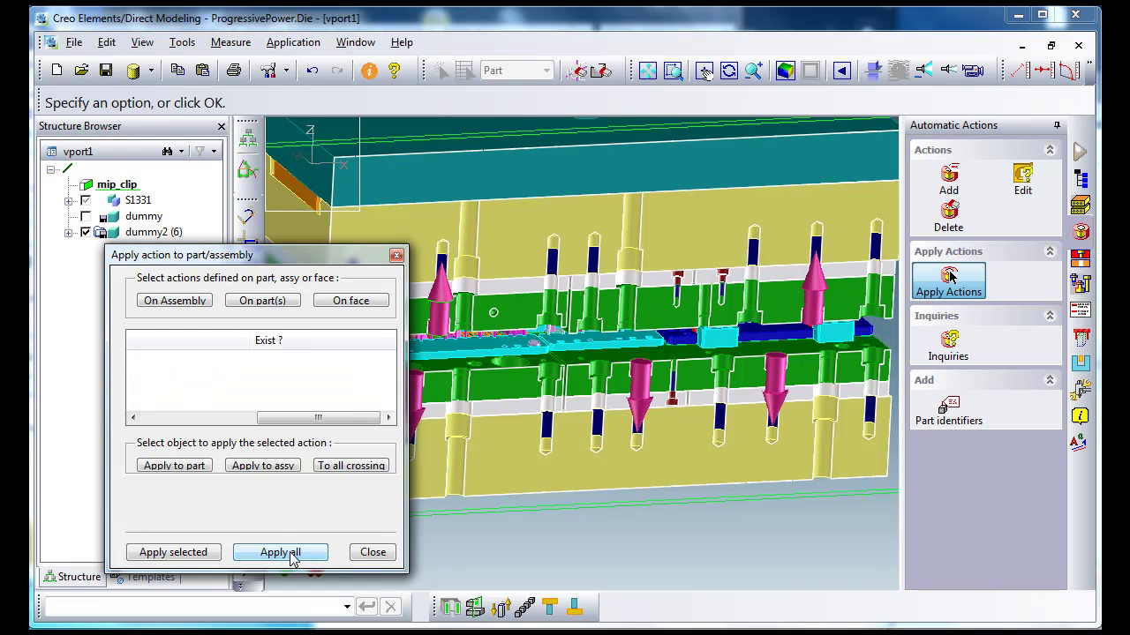
click(372, 554)
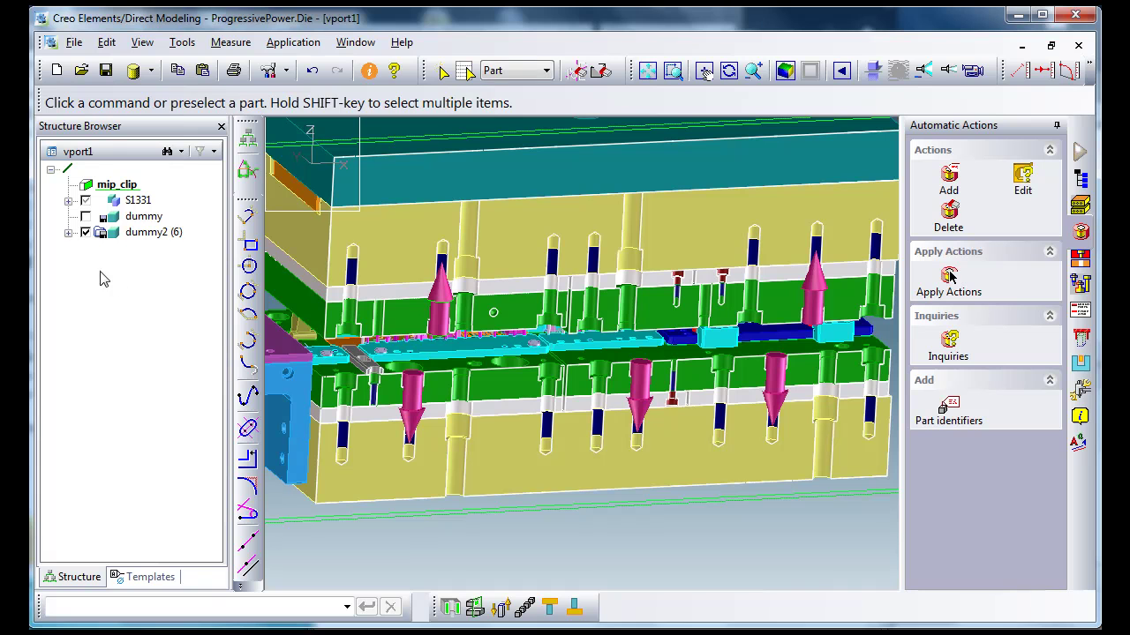
Step: Hide the dummy2 arrows and examine the holes cut through the upper and lower die plates
click(85, 233)
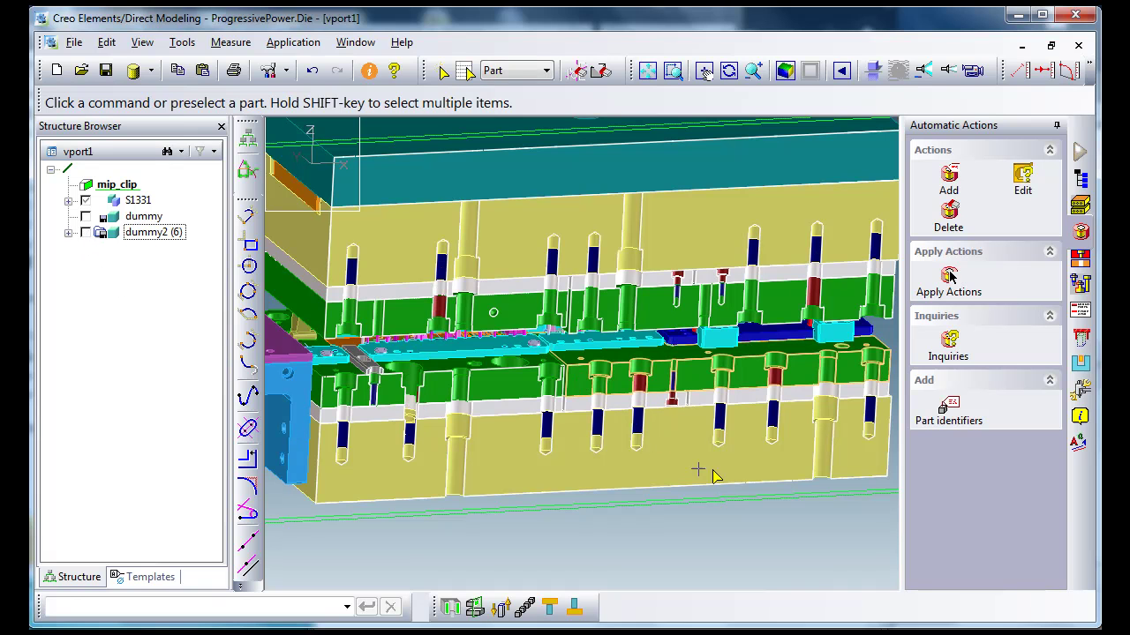
ctrl+middle_drag(781, 456, 655, 456)
shift+middle_drag(755, 353, 764, 494)
ctrl+middle_drag(708, 374, 774, 299)
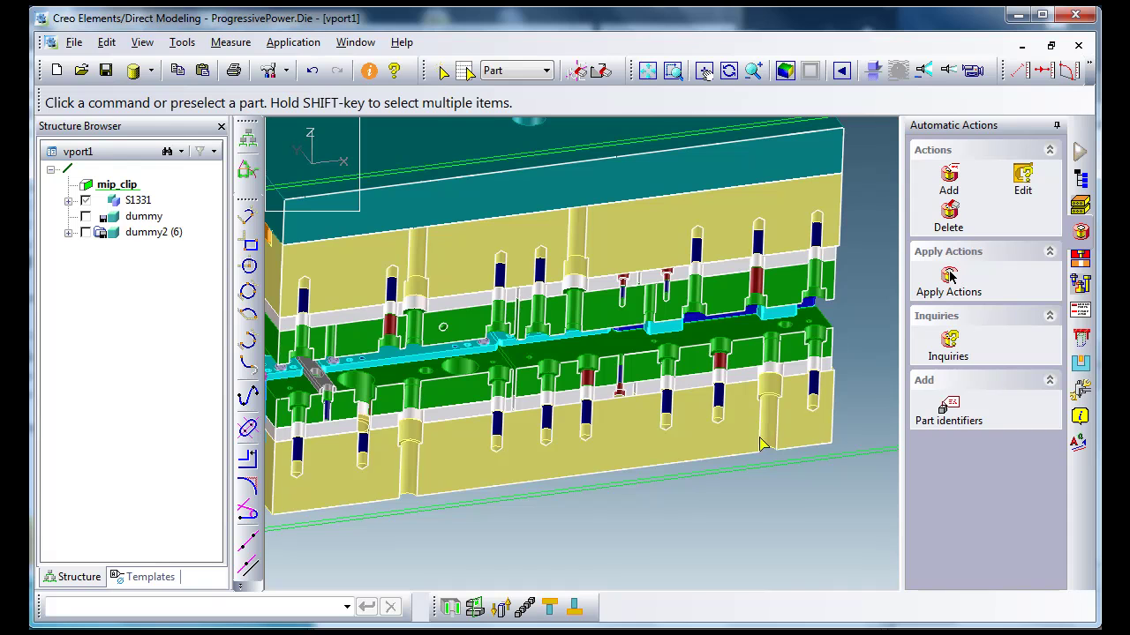